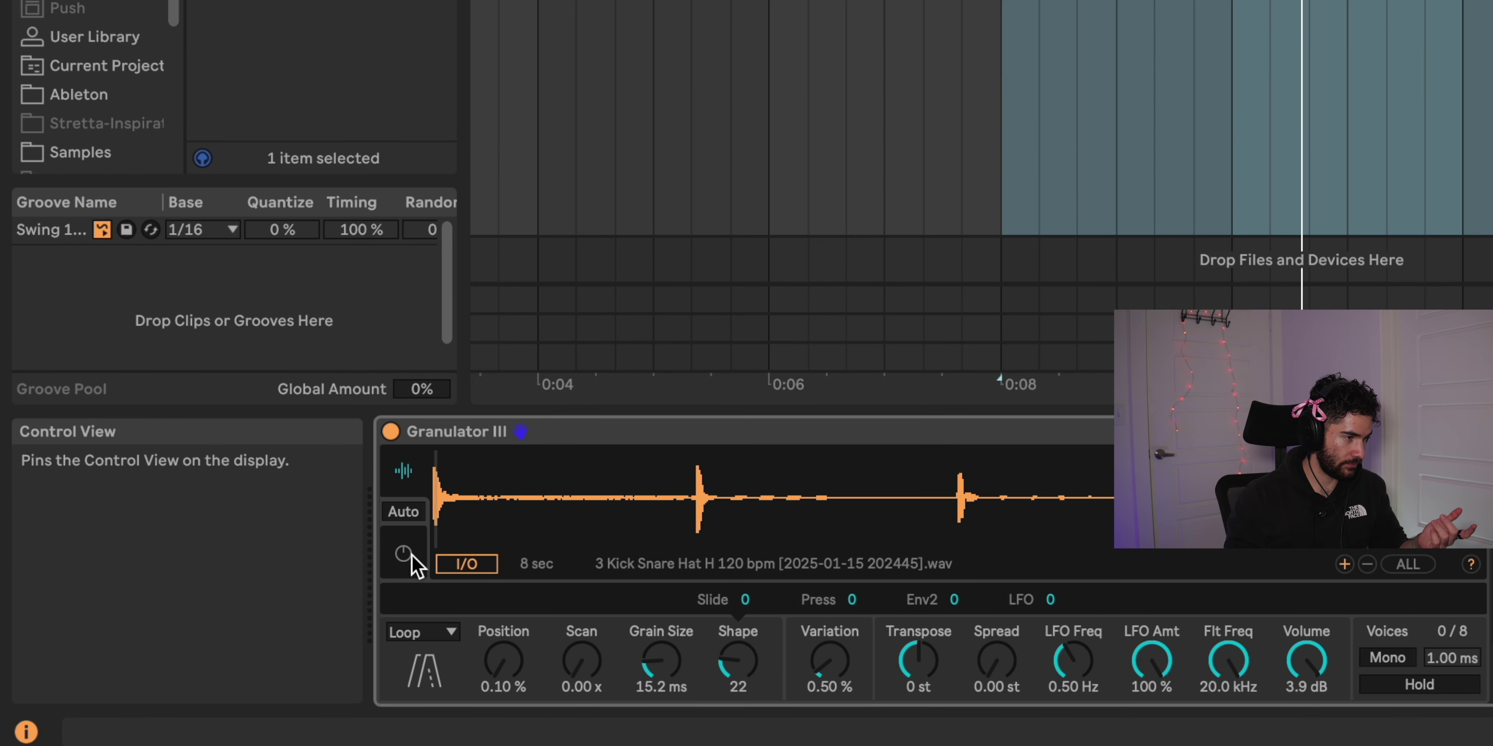
# Show Granulator III's envelopes, set Envelope 2's attack to 1.51 ms, and Envelope 1's attack to 0.94 ms, decay to 1.09 s and sustain to -inf dB.
pyautogui.click(406, 555)
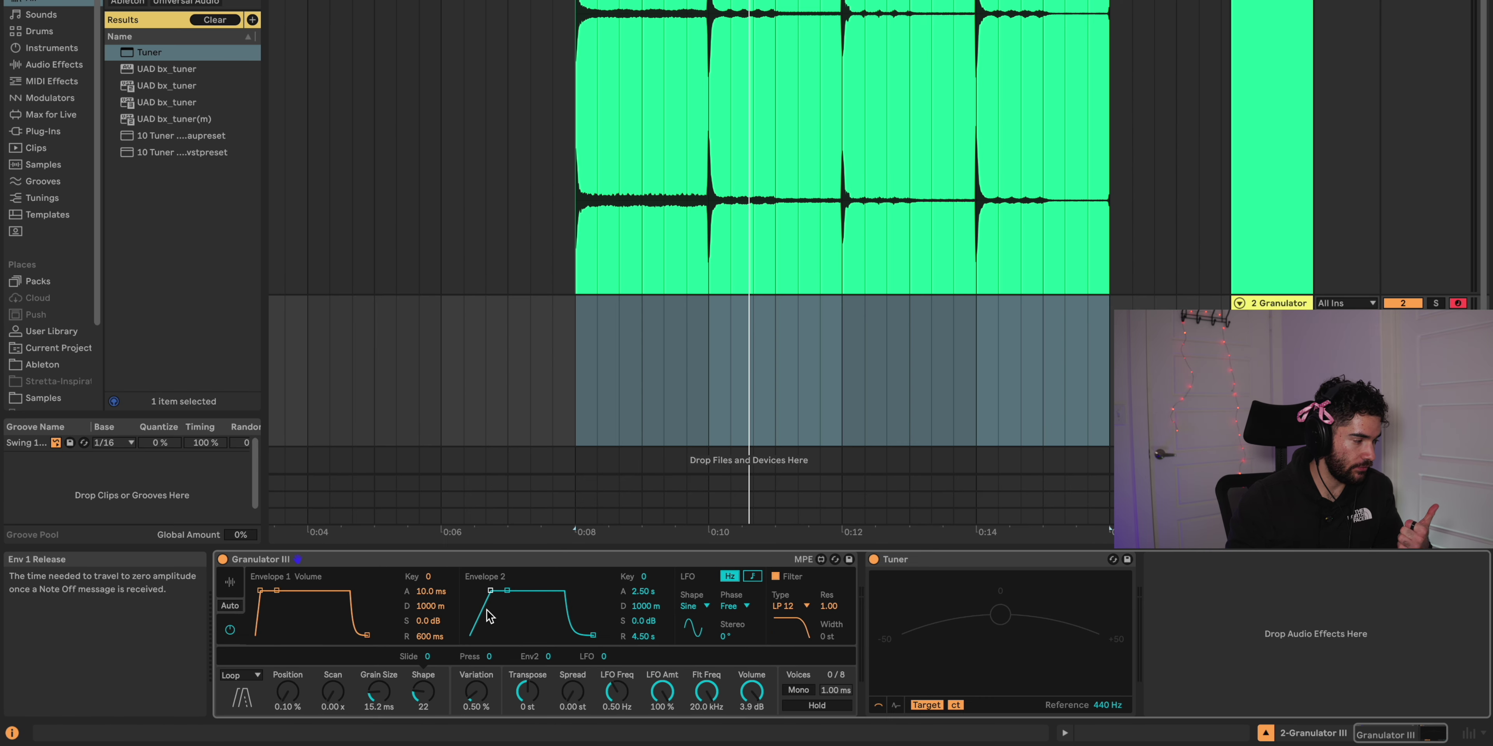
pyautogui.moveTo(487, 615); pyautogui.dragTo(470, 603)
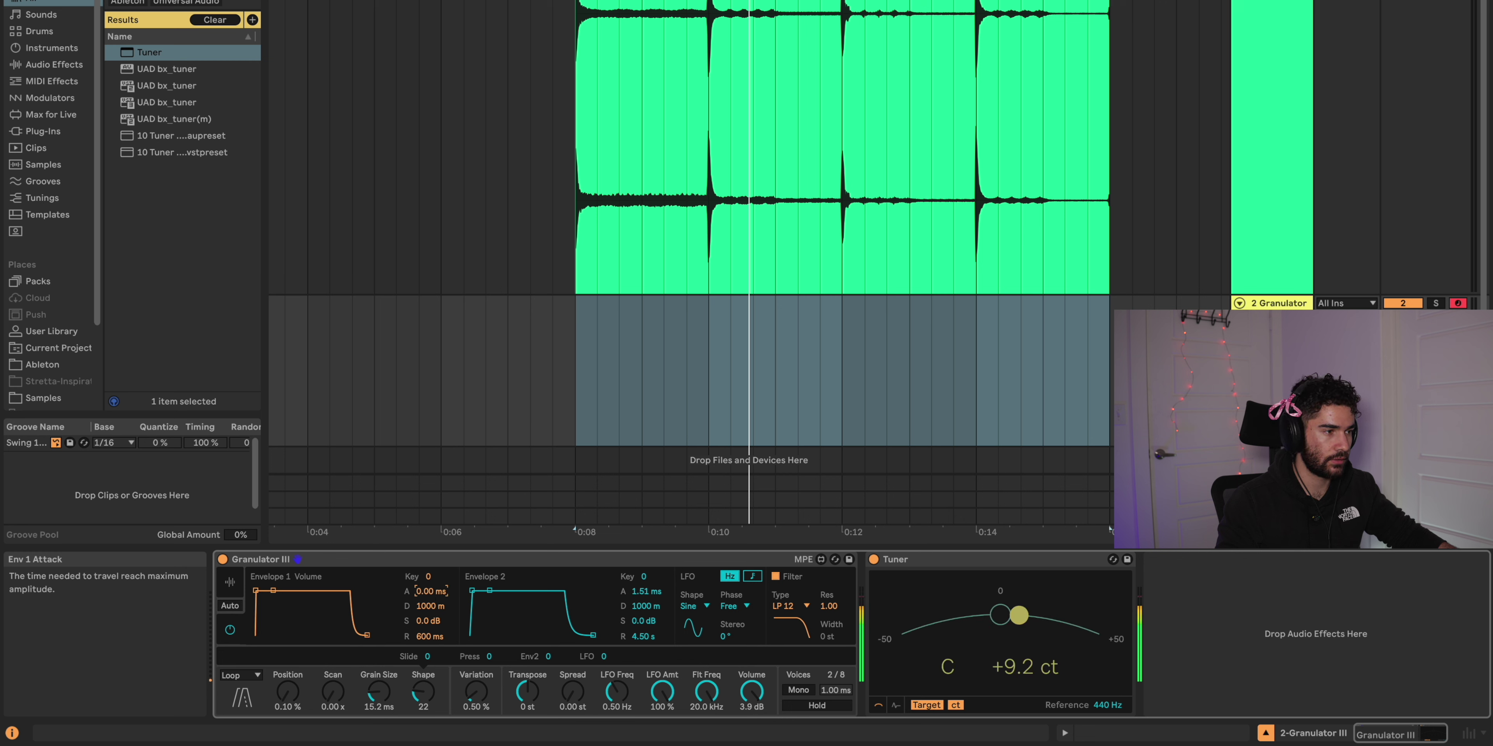
pyautogui.moveTo(431, 591)
pyautogui.mouseDown()
pyautogui.moveTo(430, 574)
pyautogui.moveTo(431, 614)
pyautogui.mouseUp()
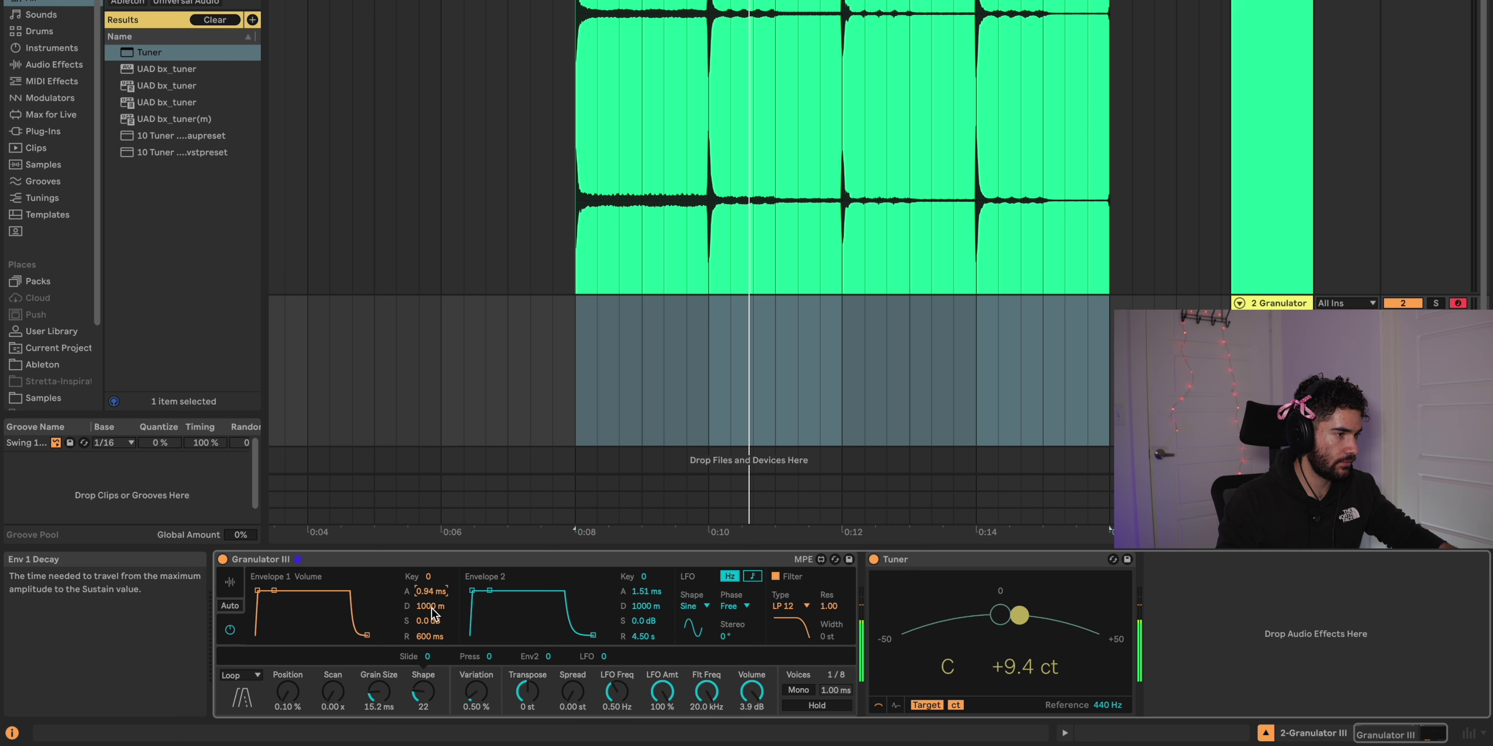
pyautogui.moveTo(432, 609); pyautogui.dragTo(429, 657)
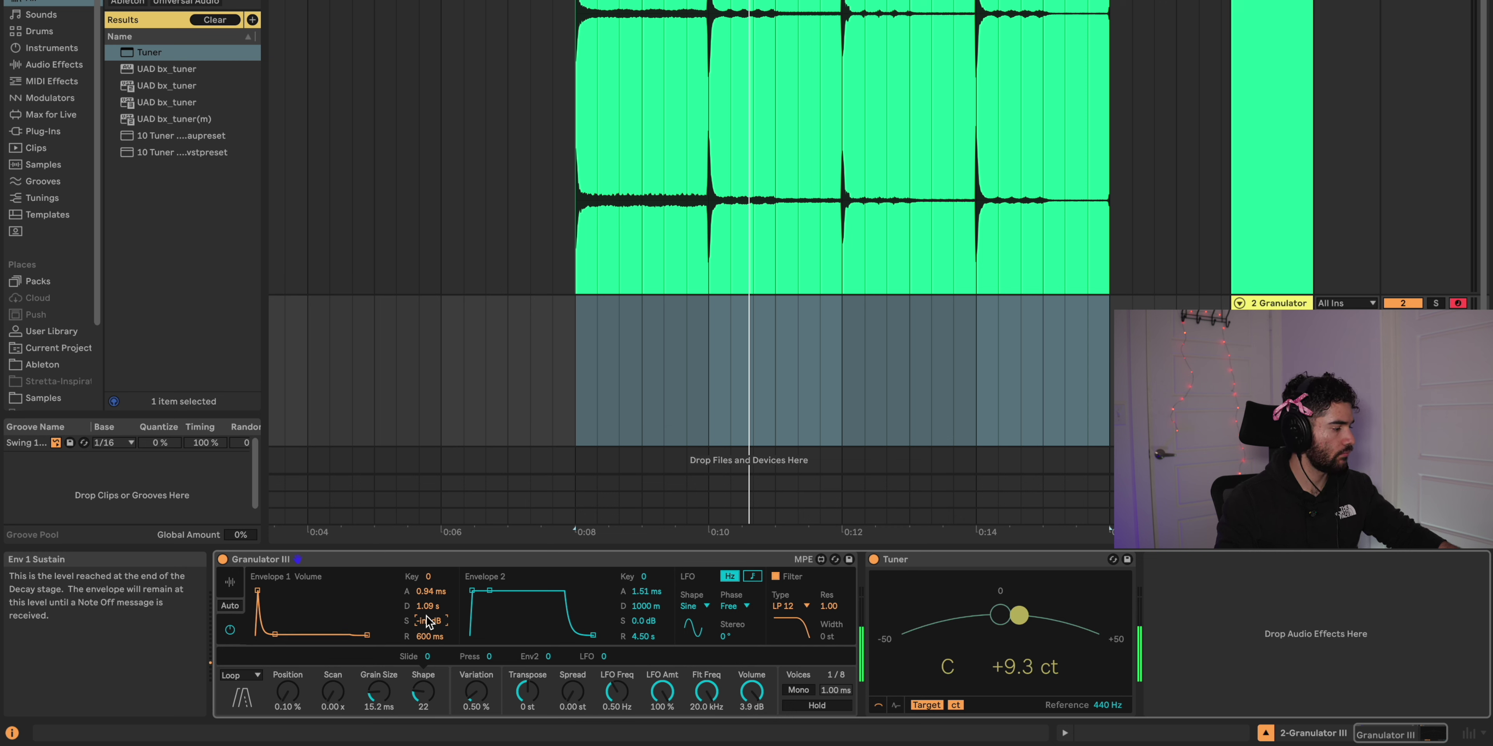
# Reset Granulator III's volume to 0.0 dB and set Envelope 1's decay to 2.74 s, sustain to -5.9 dB and release to 276 ms.
pyautogui.click(735, 694)
pyautogui.press('Delete')
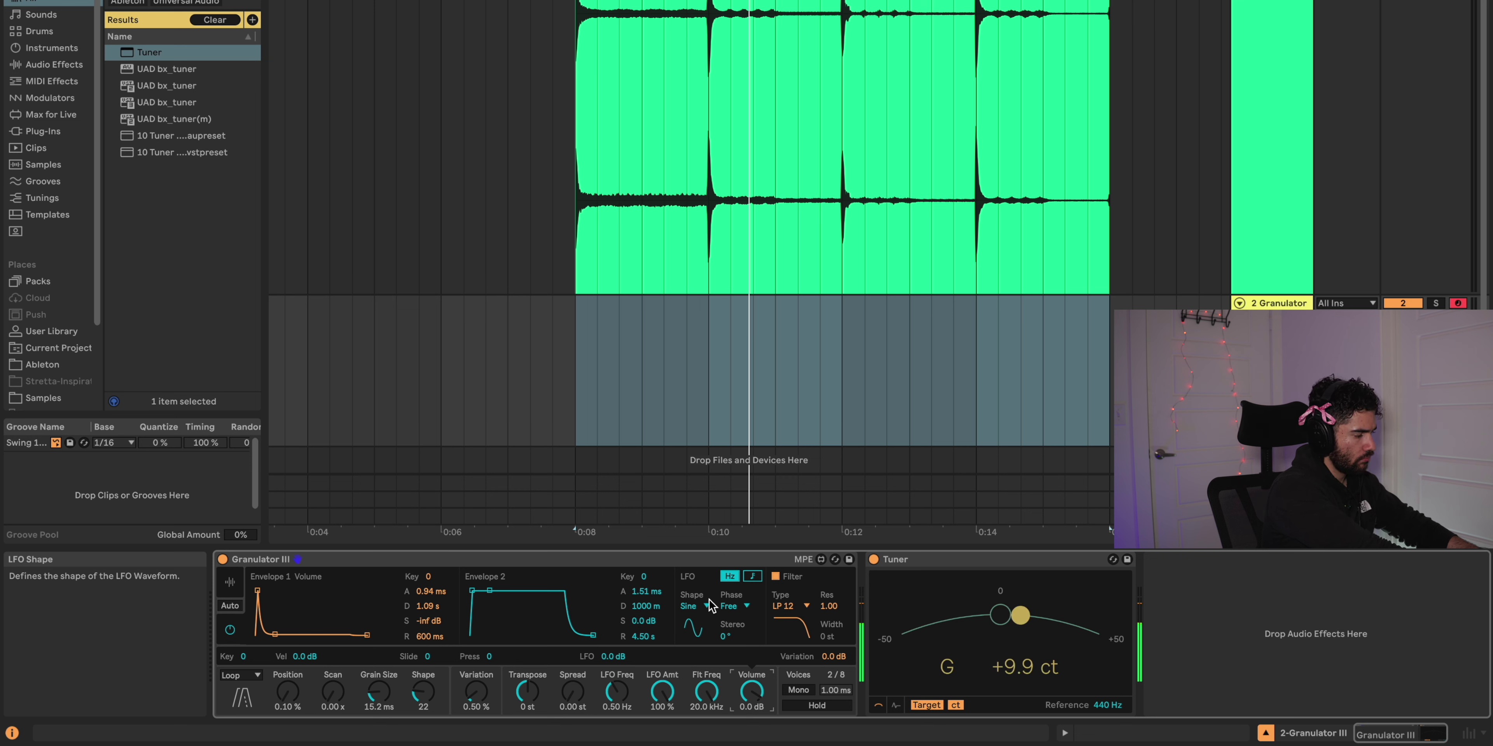
pyautogui.moveTo(430, 621); pyautogui.dragTo(430, 567)
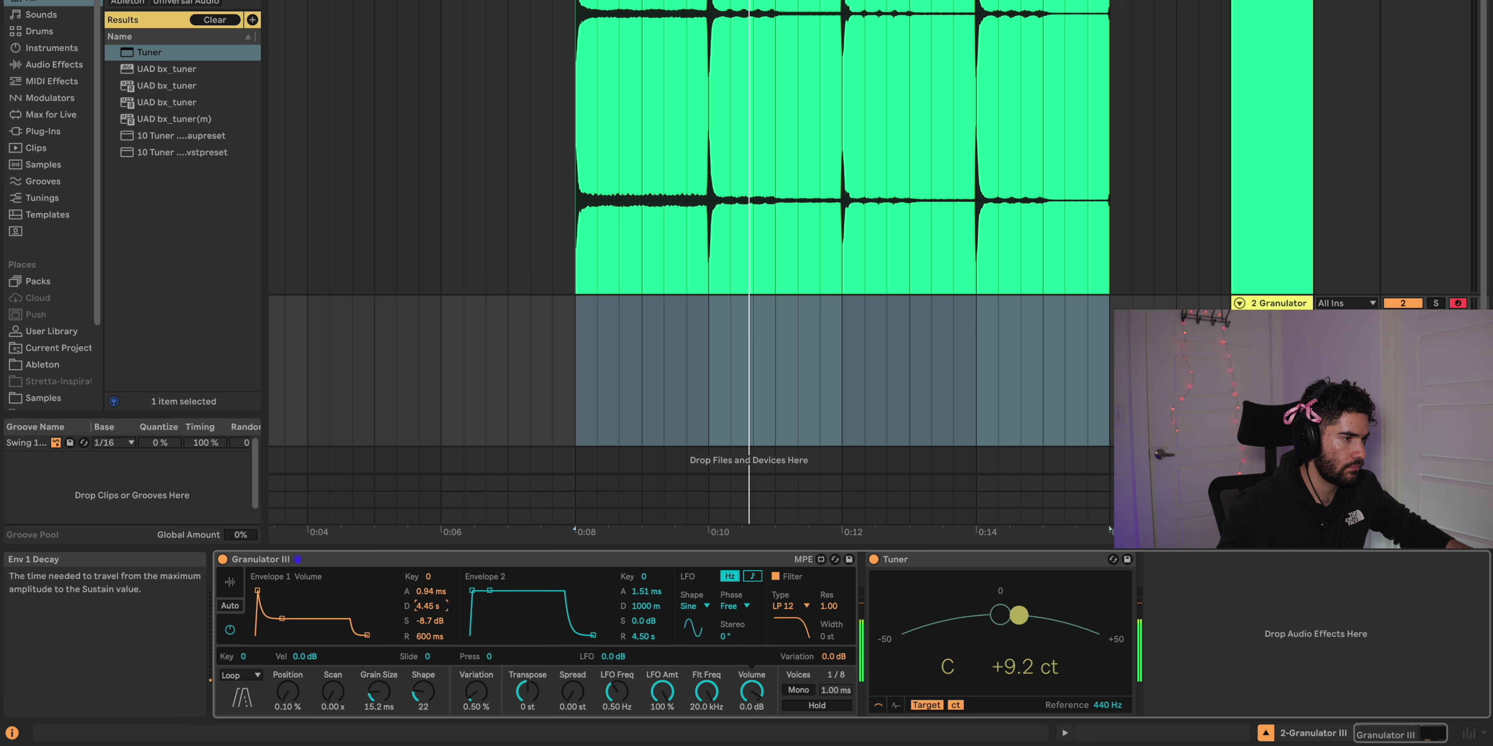
pyautogui.moveTo(430, 636); pyautogui.dragTo(426, 642)
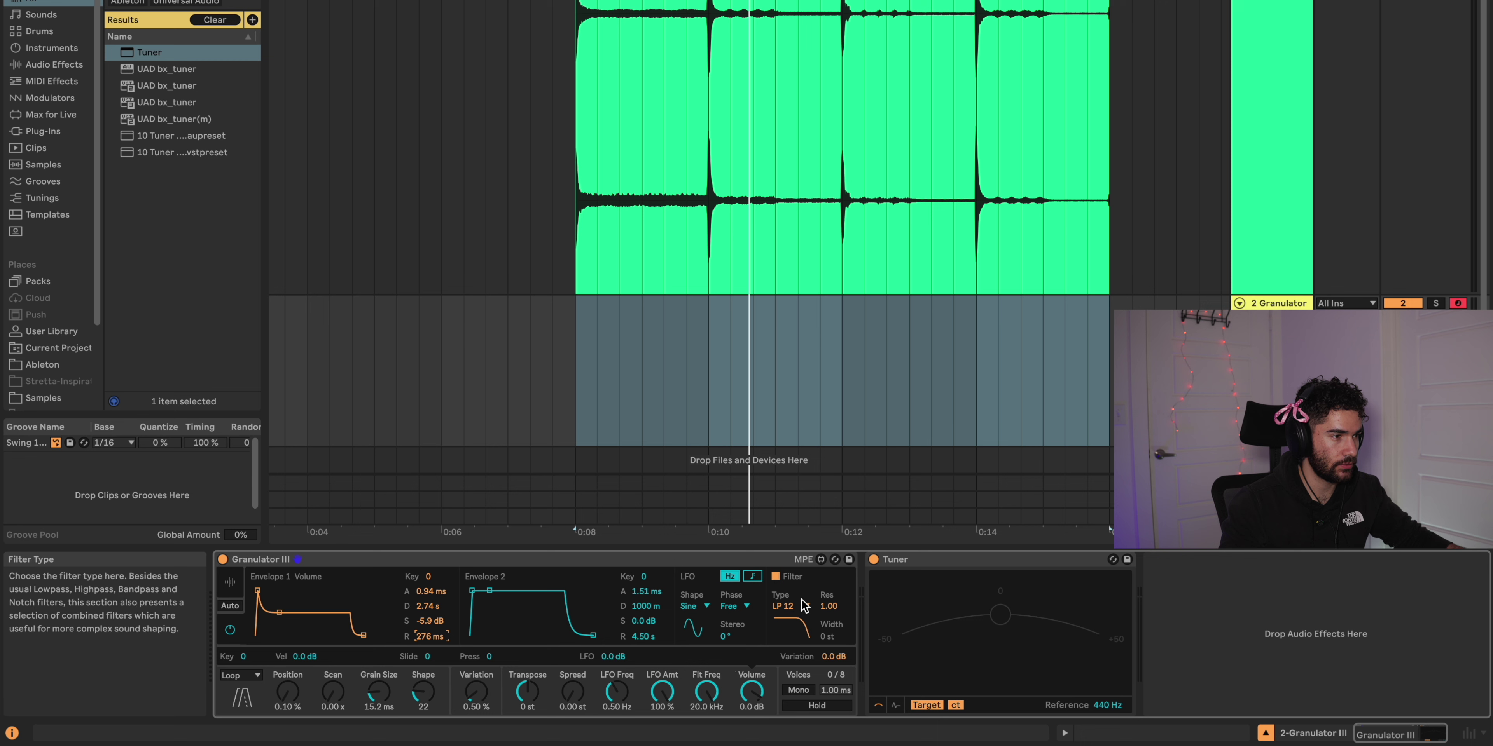
# Set Granulator III's filter type to LP 24 with a resonance of 2.24.
pyautogui.click(804, 606)
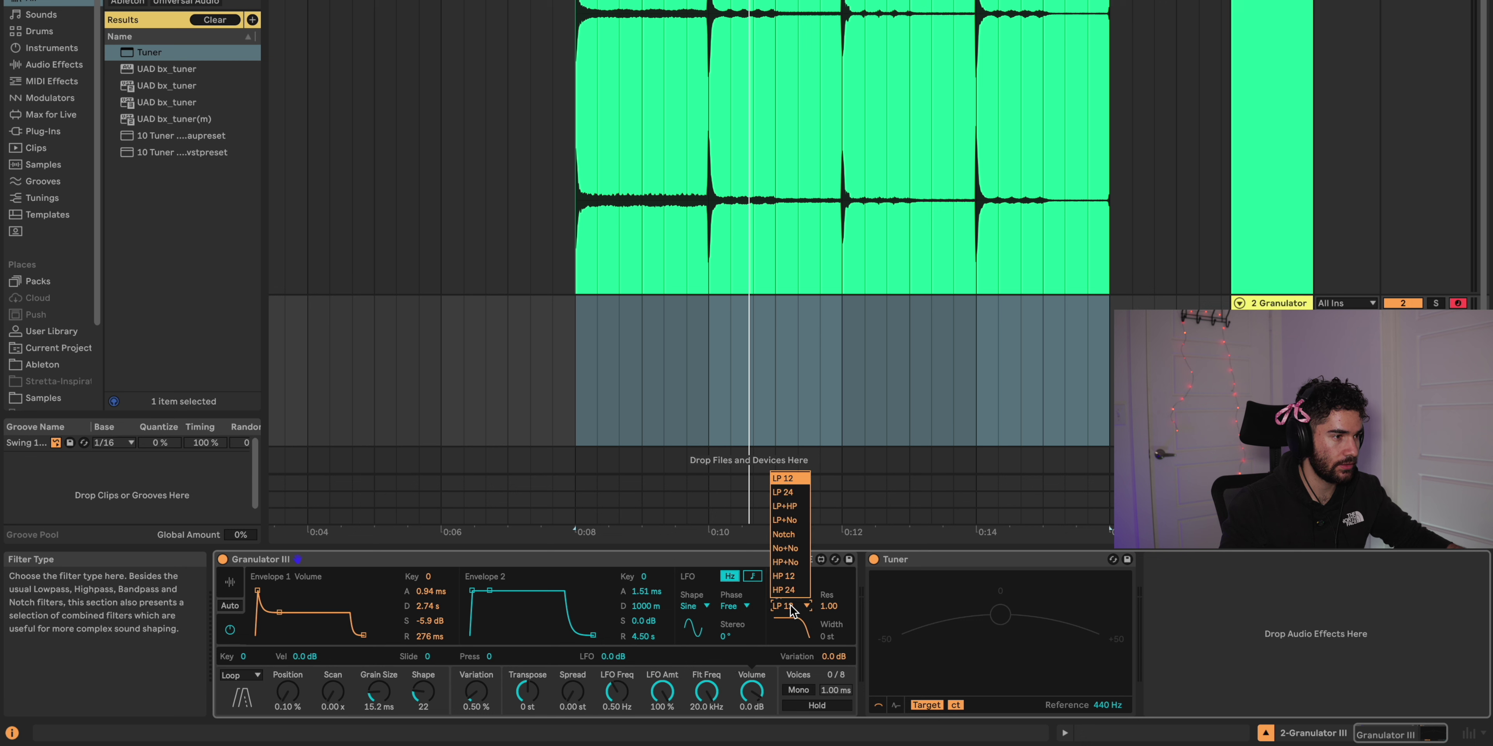
pyautogui.click(777, 492)
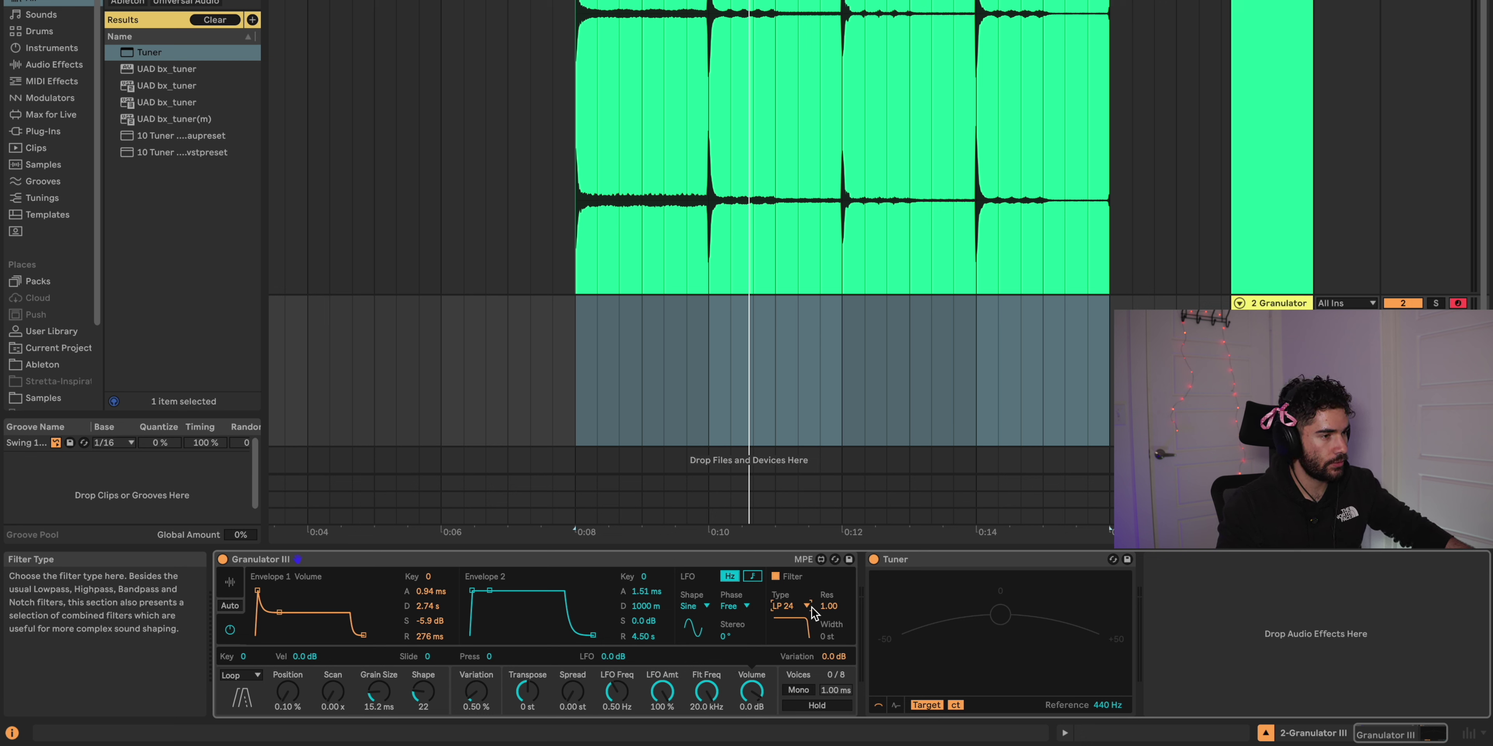
pyautogui.moveTo(829, 606); pyautogui.dragTo(829, 580)
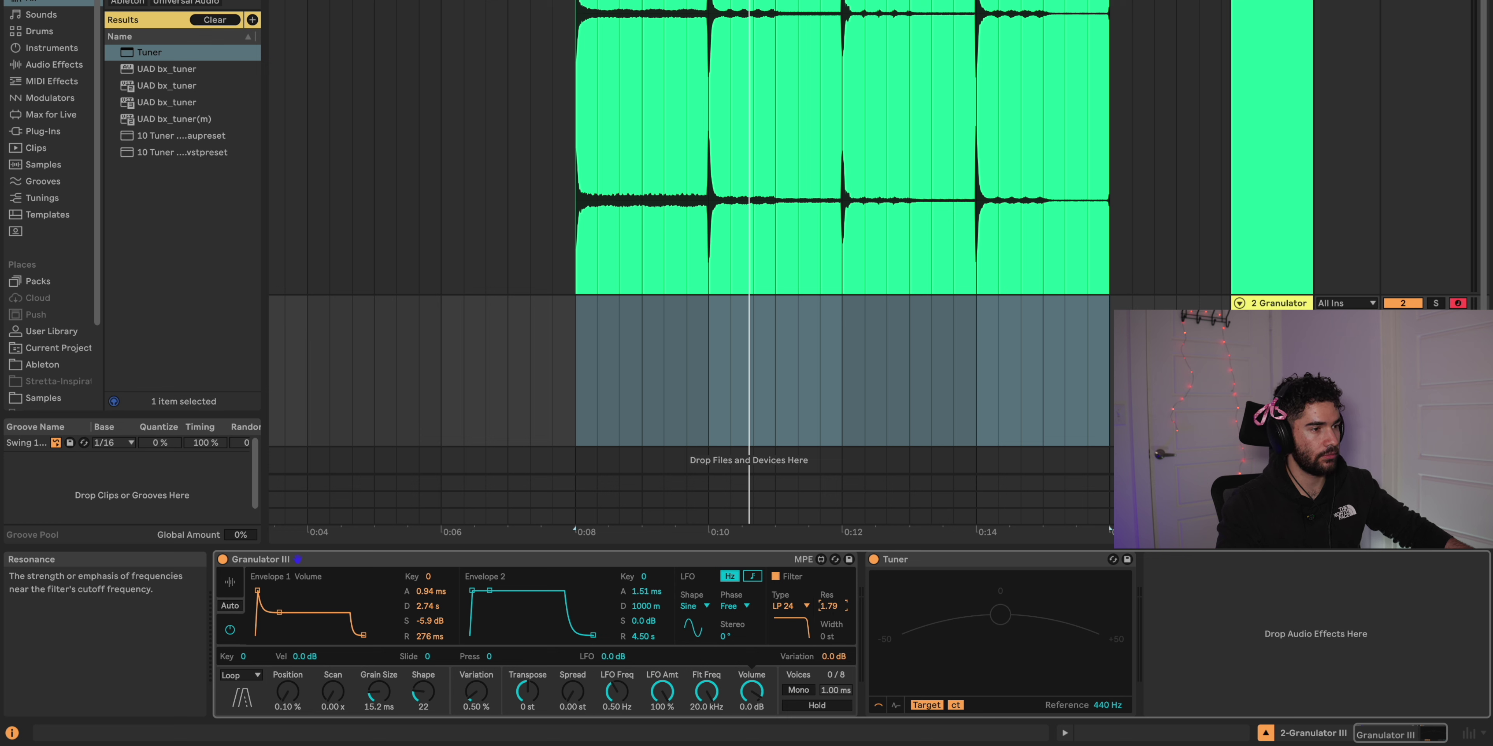
# Modulate the filter frequency with Envelope 2 at 100, and set Envelope 2's sustain to -inf dB and decay to 5.40 s.
pyautogui.moveTo(706, 691)
pyautogui.mouseDown()
pyautogui.moveTo(706, 729)
pyautogui.moveTo(706, 695)
pyautogui.mouseUp()
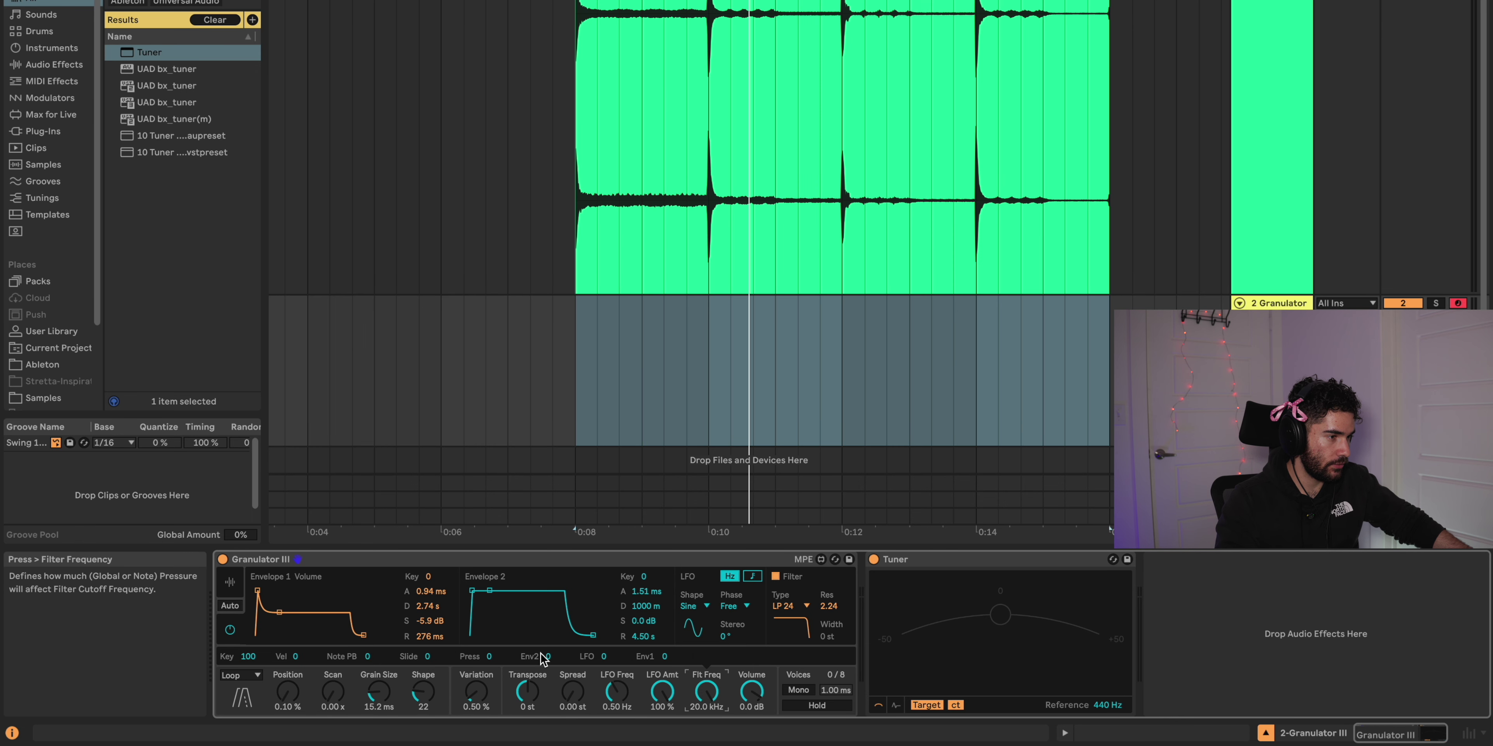
pyautogui.moveTo(578, 661); pyautogui.dragTo(649, 642)
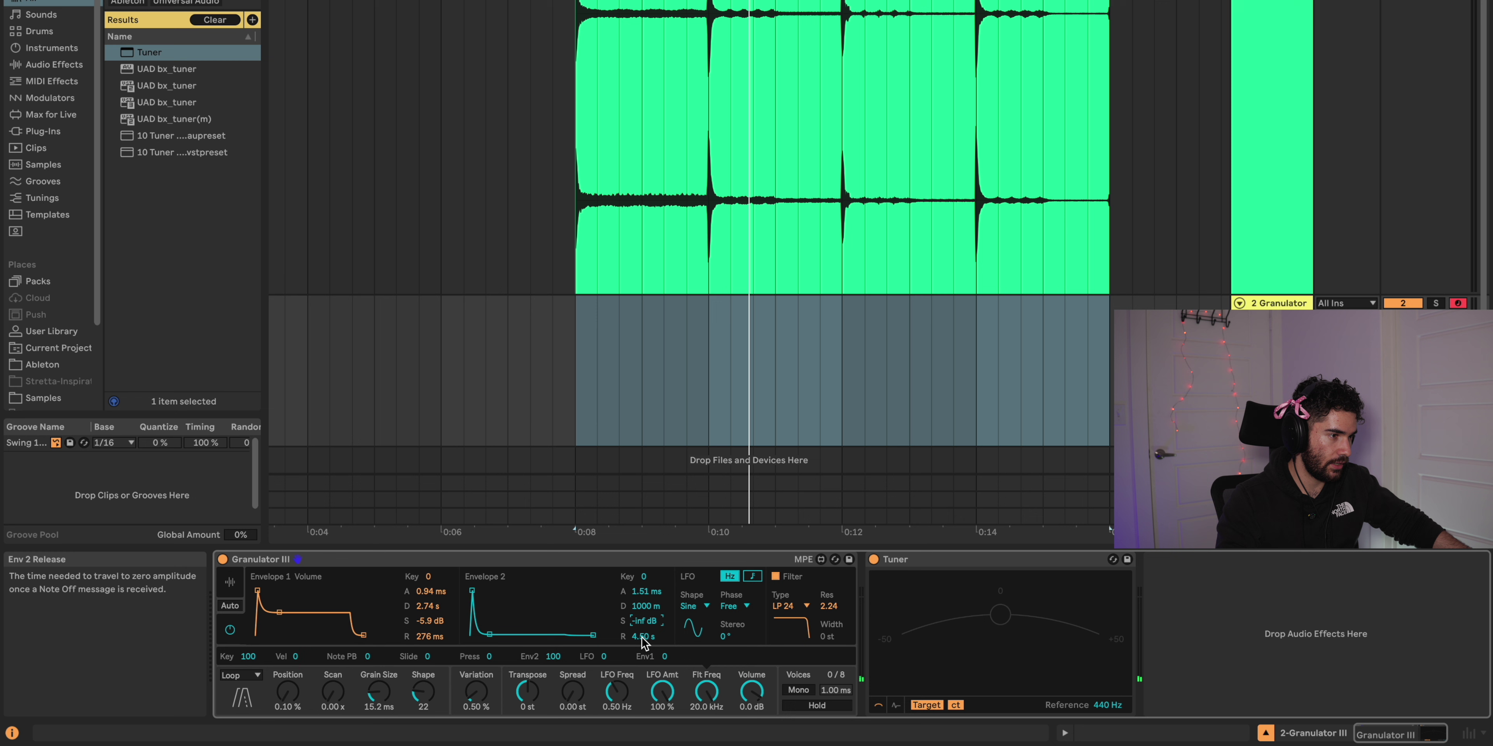
pyautogui.moveTo(644, 606); pyautogui.dragTo(644, 579)
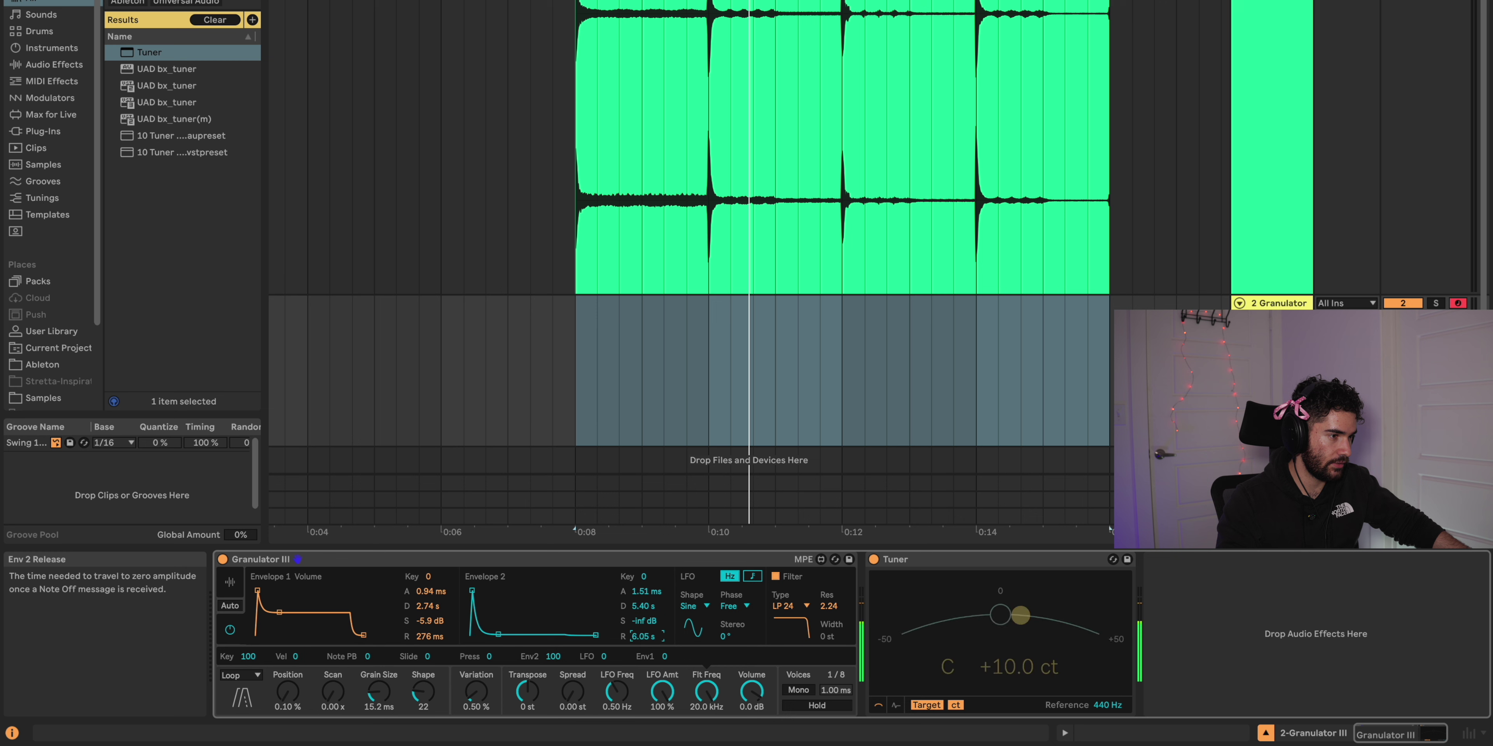
# Set Envelope 2 to 0.00 ms attack, 3.31 s decay and 16.0 ms release, and lower the filter frequency to 259 Hz.
pyautogui.moveTo(644, 636); pyautogui.dragTo(644, 654)
pyautogui.moveTo(645, 606); pyautogui.dragTo(644, 625)
pyautogui.moveTo(707, 690); pyautogui.dragTo(710, 701)
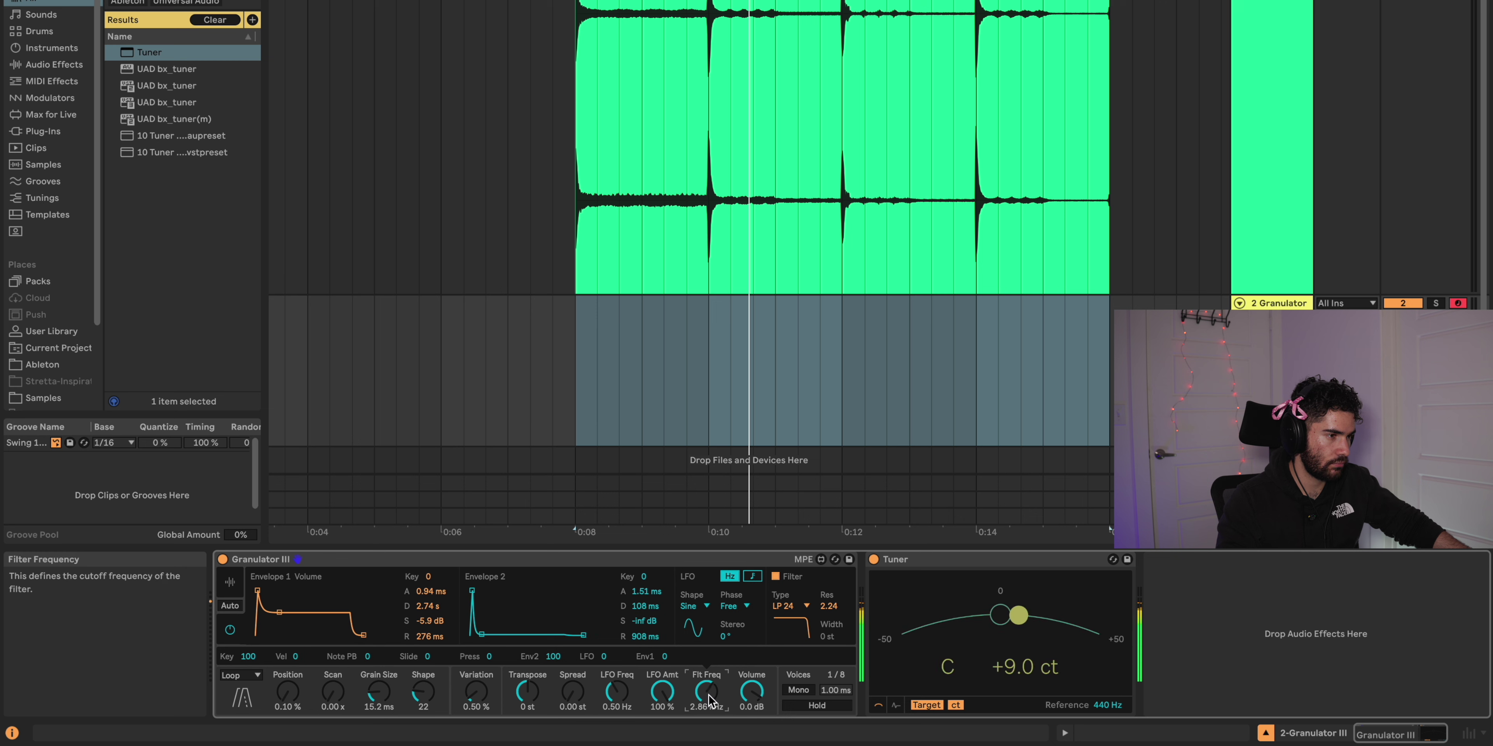
pyautogui.moveTo(707, 692); pyautogui.dragTo(707, 684)
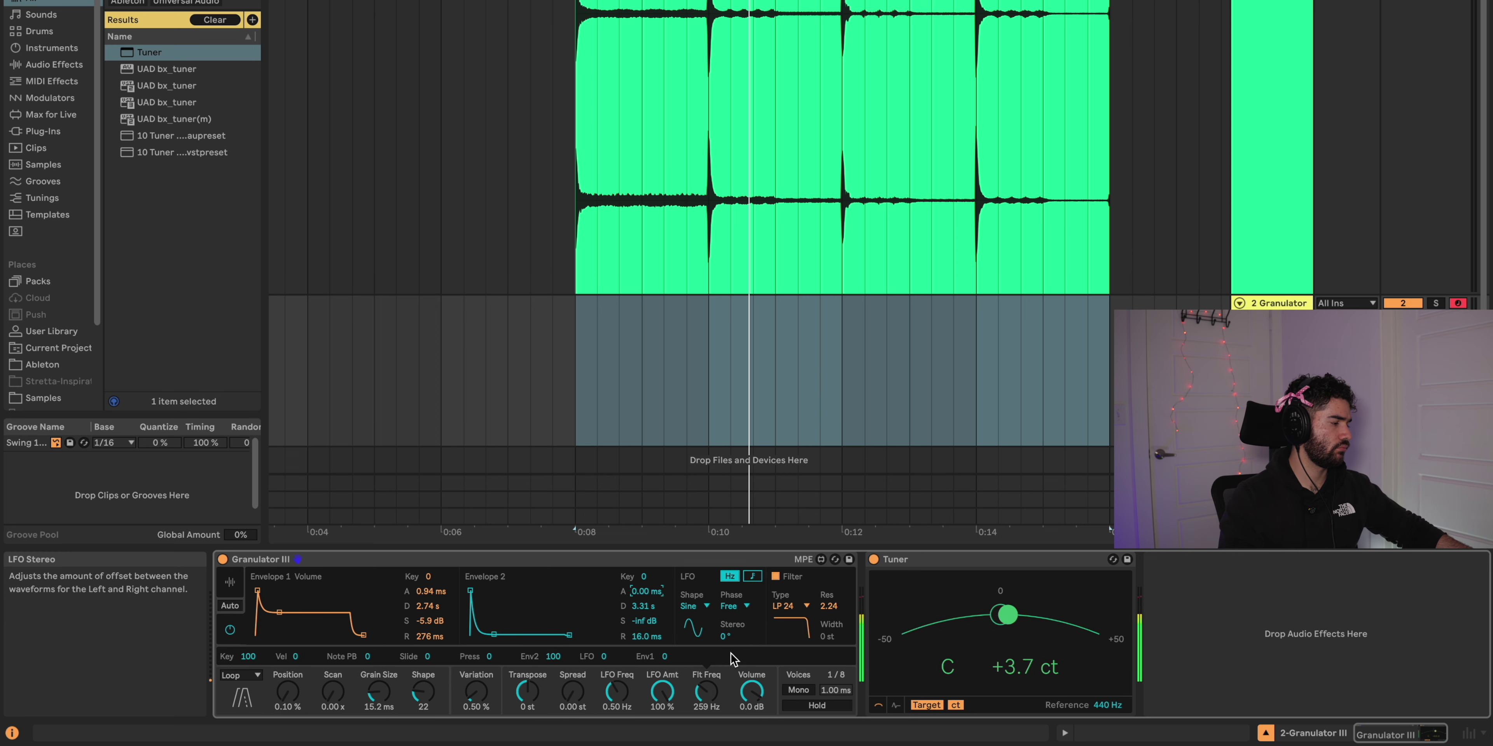
# Record a MIDI bass line on the Granulator track in the empty space starting around 0:20.
pyautogui.press('space')
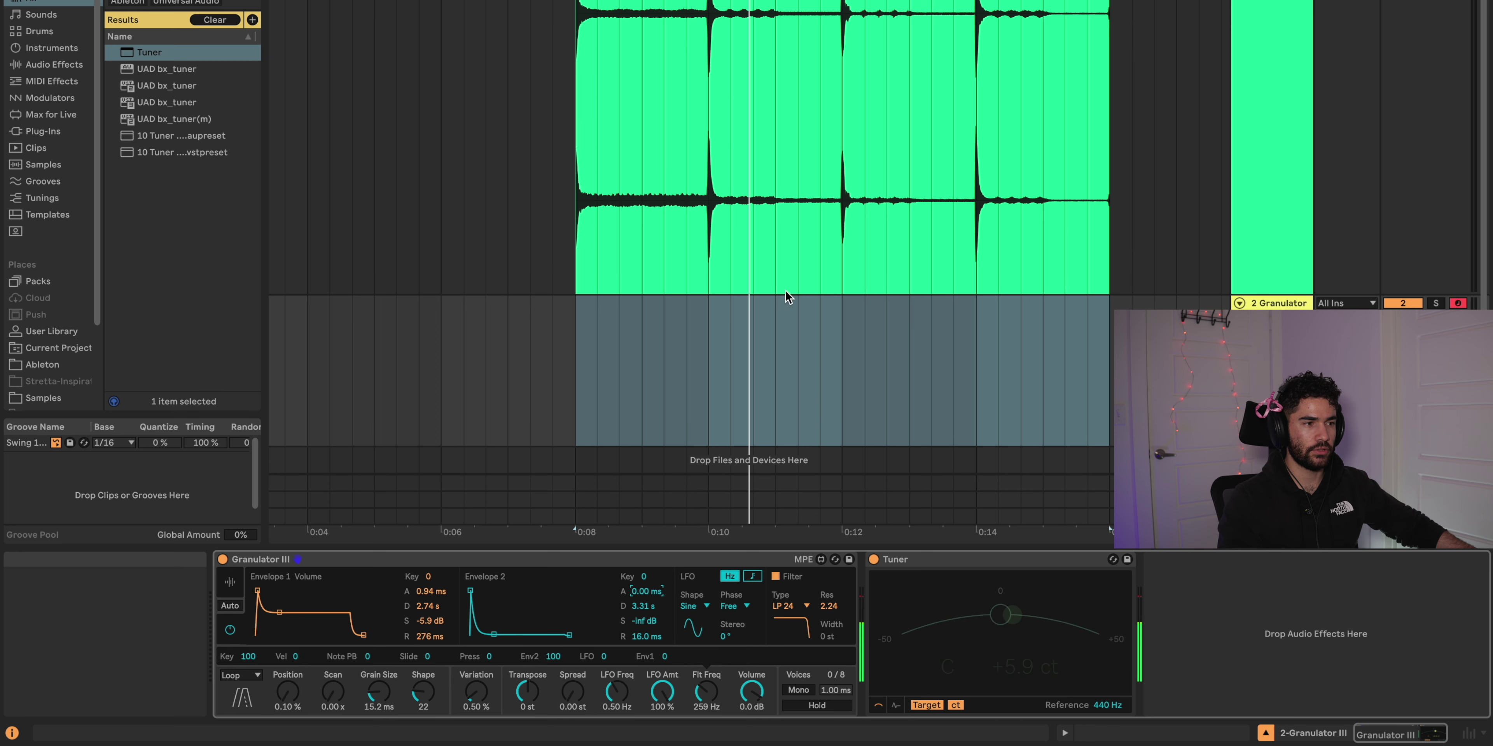
pyautogui.hscroll(5, 783, 301)
pyautogui.click(894, 348)
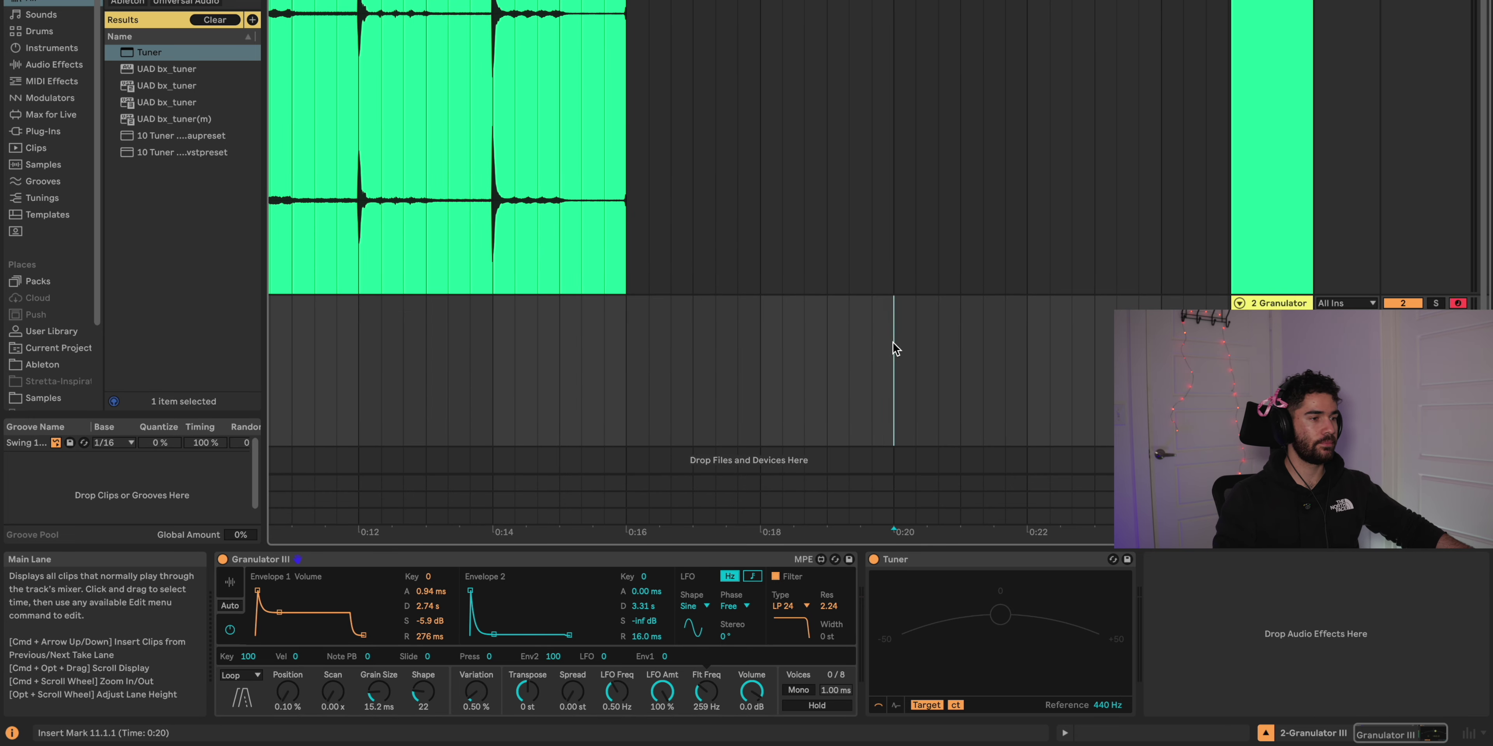
pyautogui.hscroll(2, 892, 345)
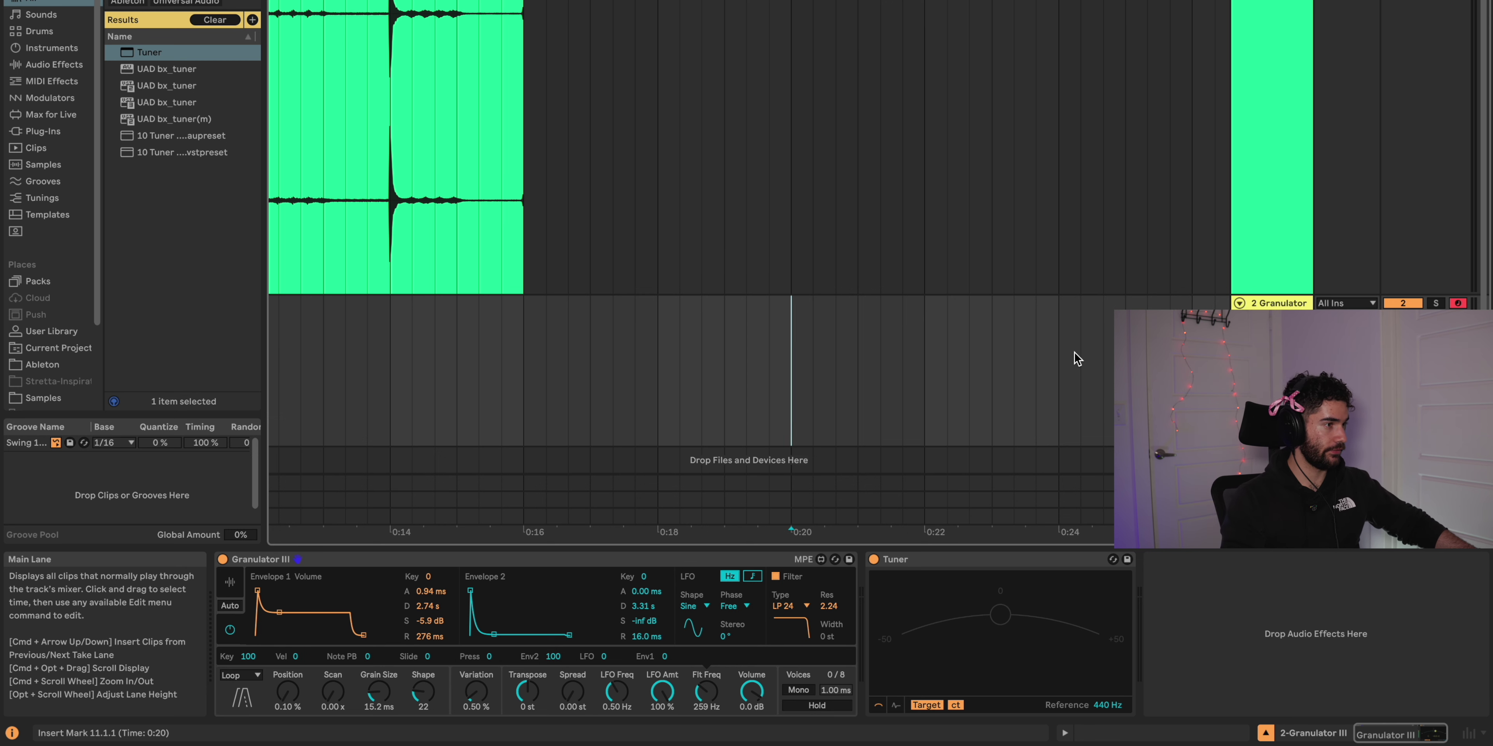
pyautogui.press('F9')
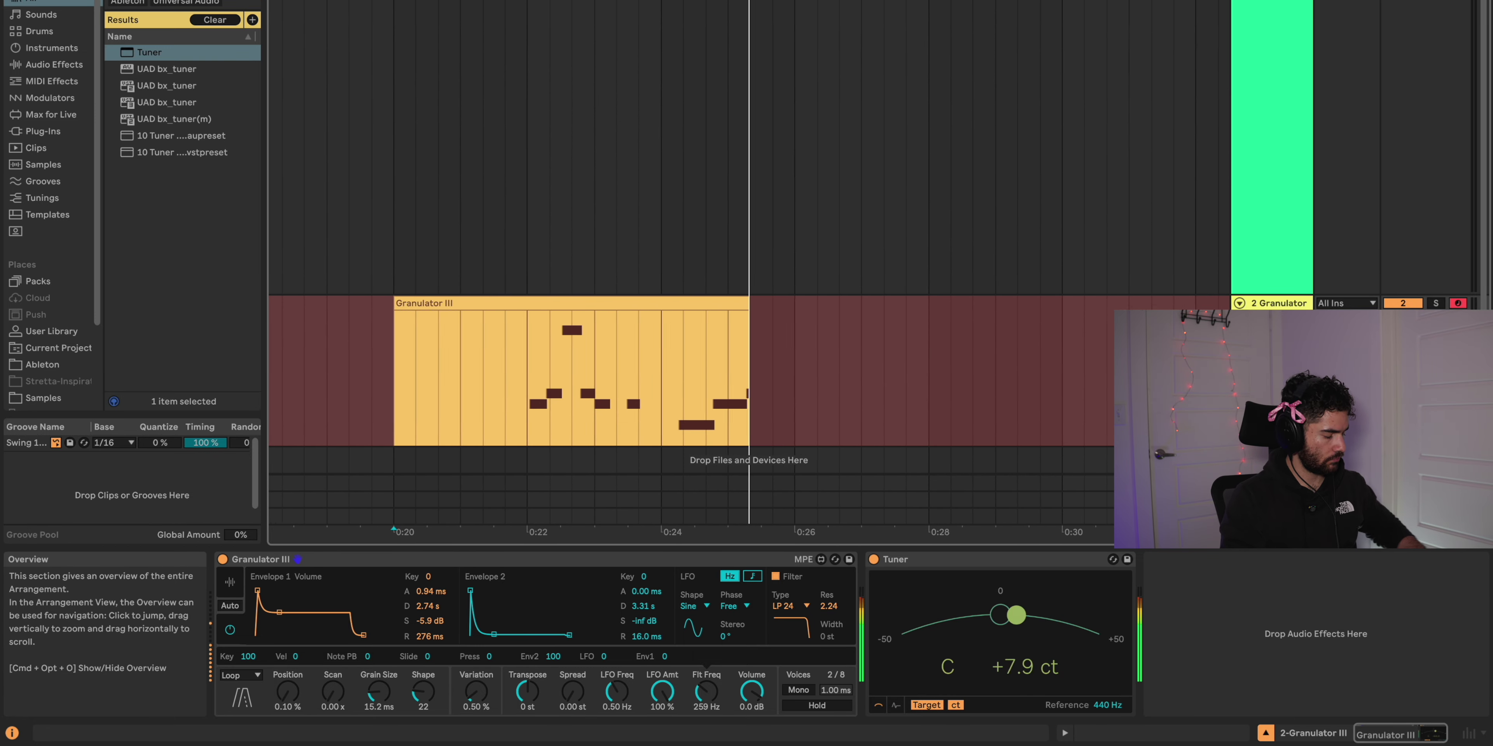
pyautogui.press('space')
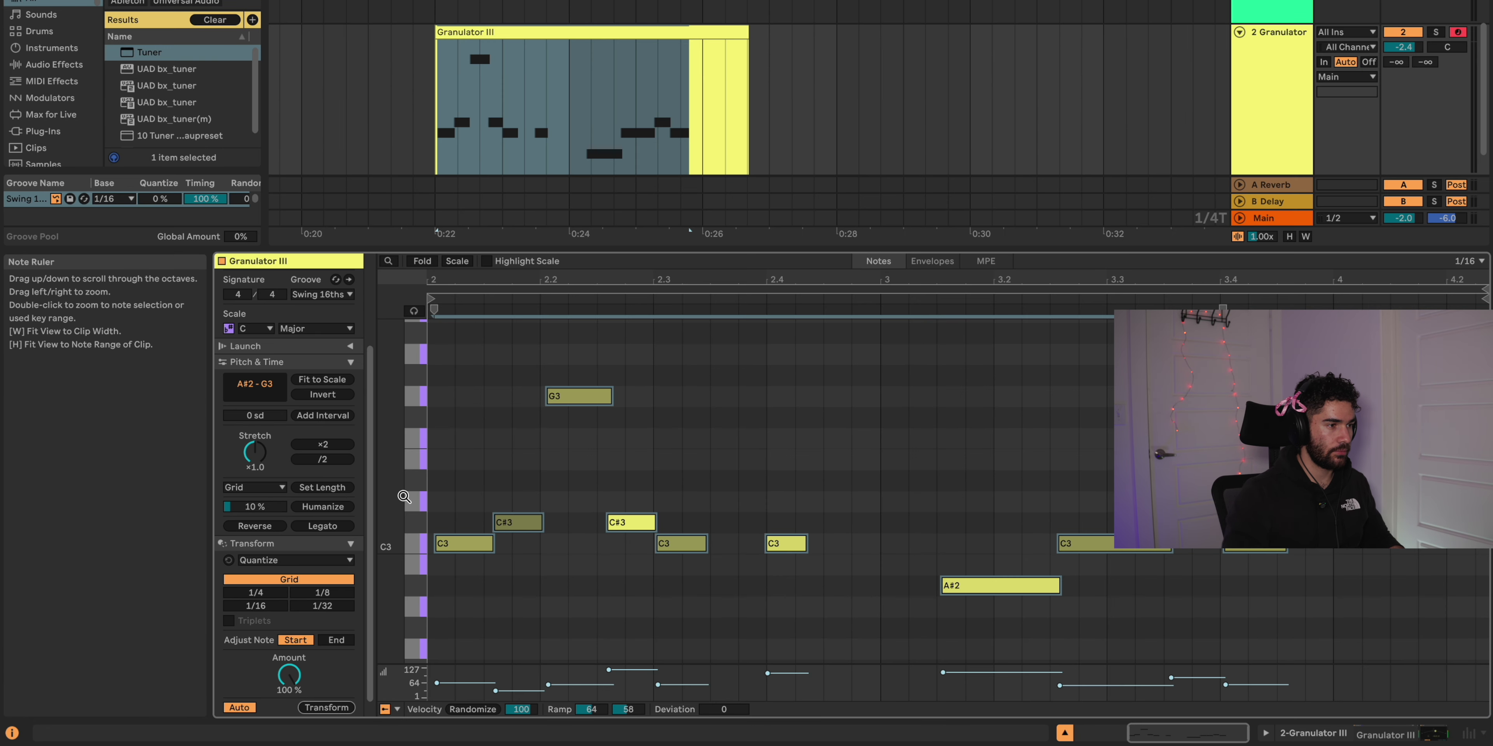
# Quantize the recorded bass notes, and fit the MIDI clip between 12.1.1 and 14.1.1 in the arrangement.
pyautogui.press('super+u')
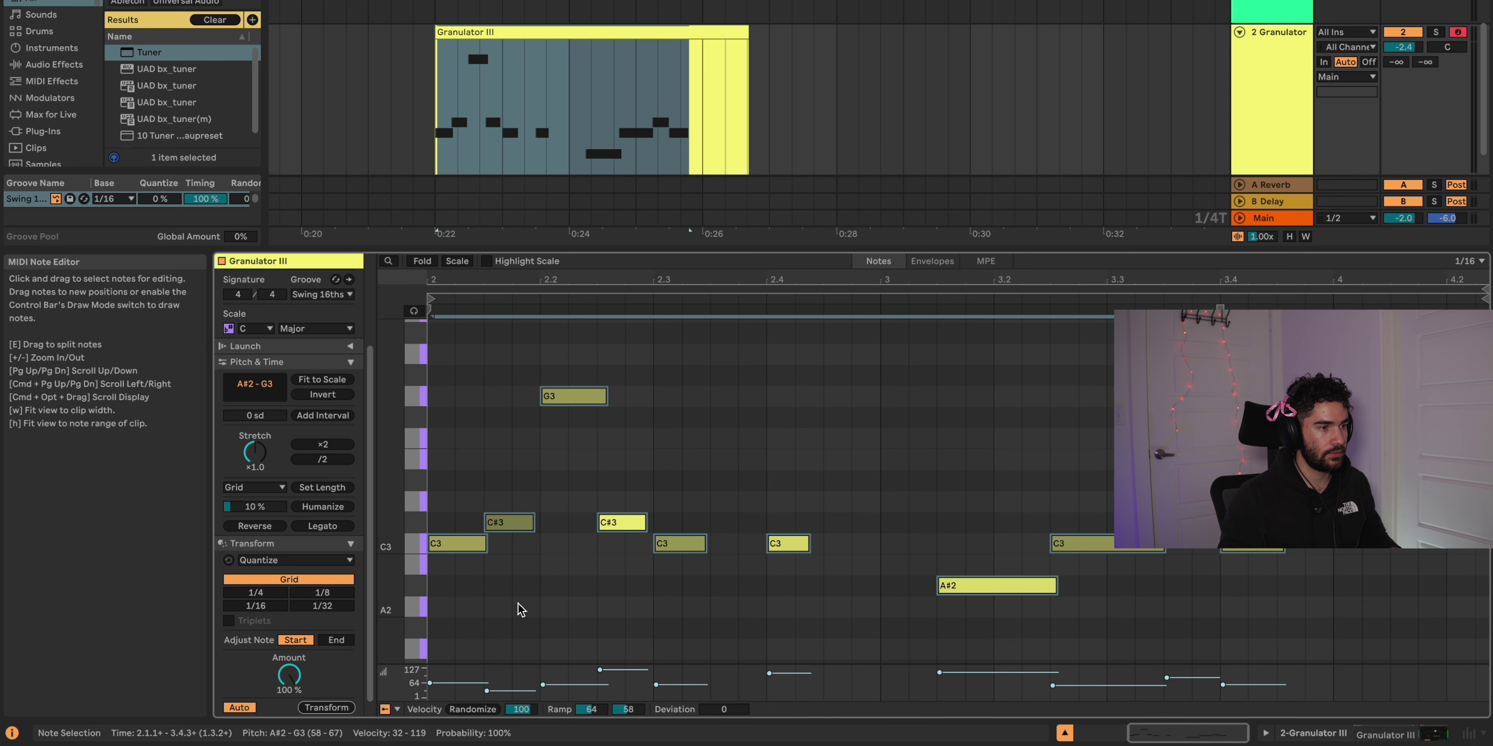
pyautogui.press('space')
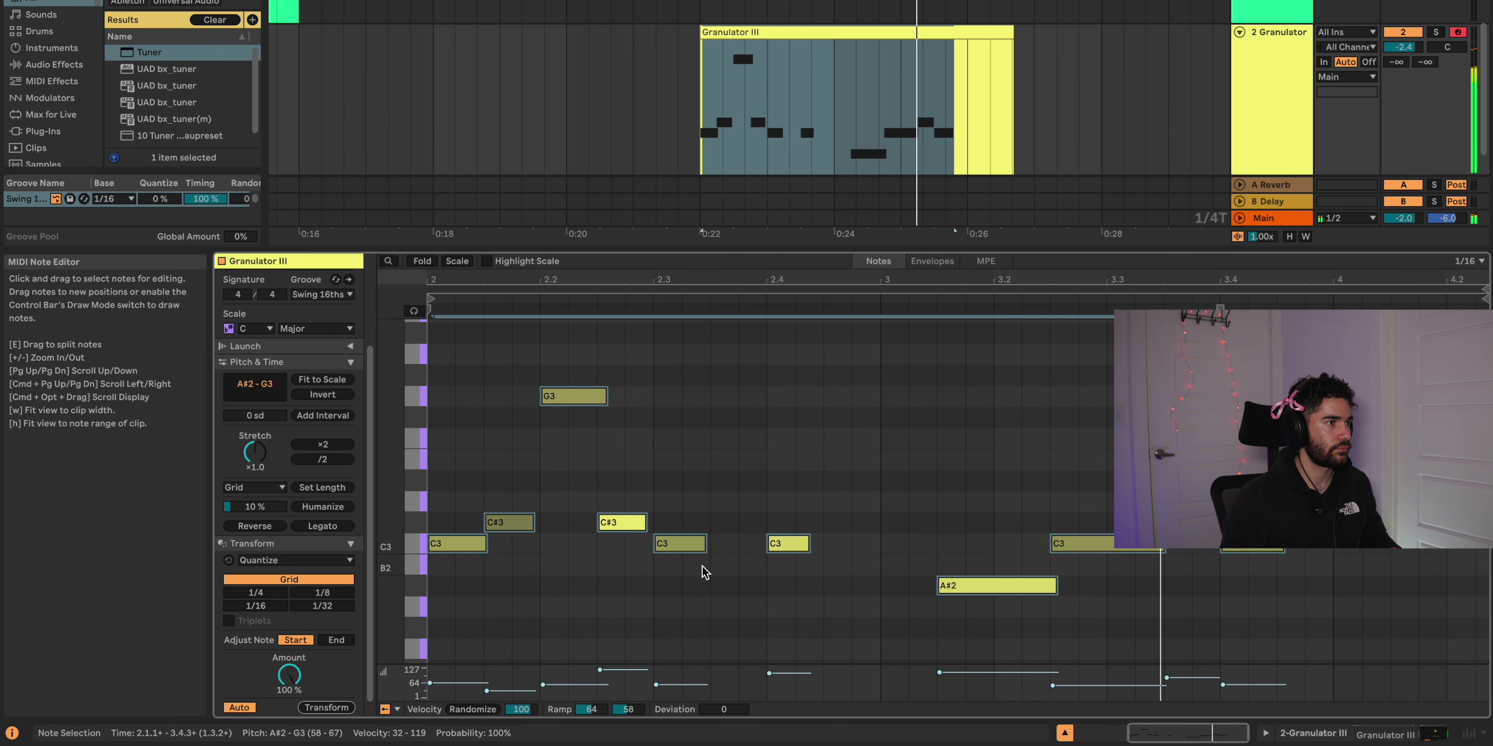
pyautogui.click(706, 111)
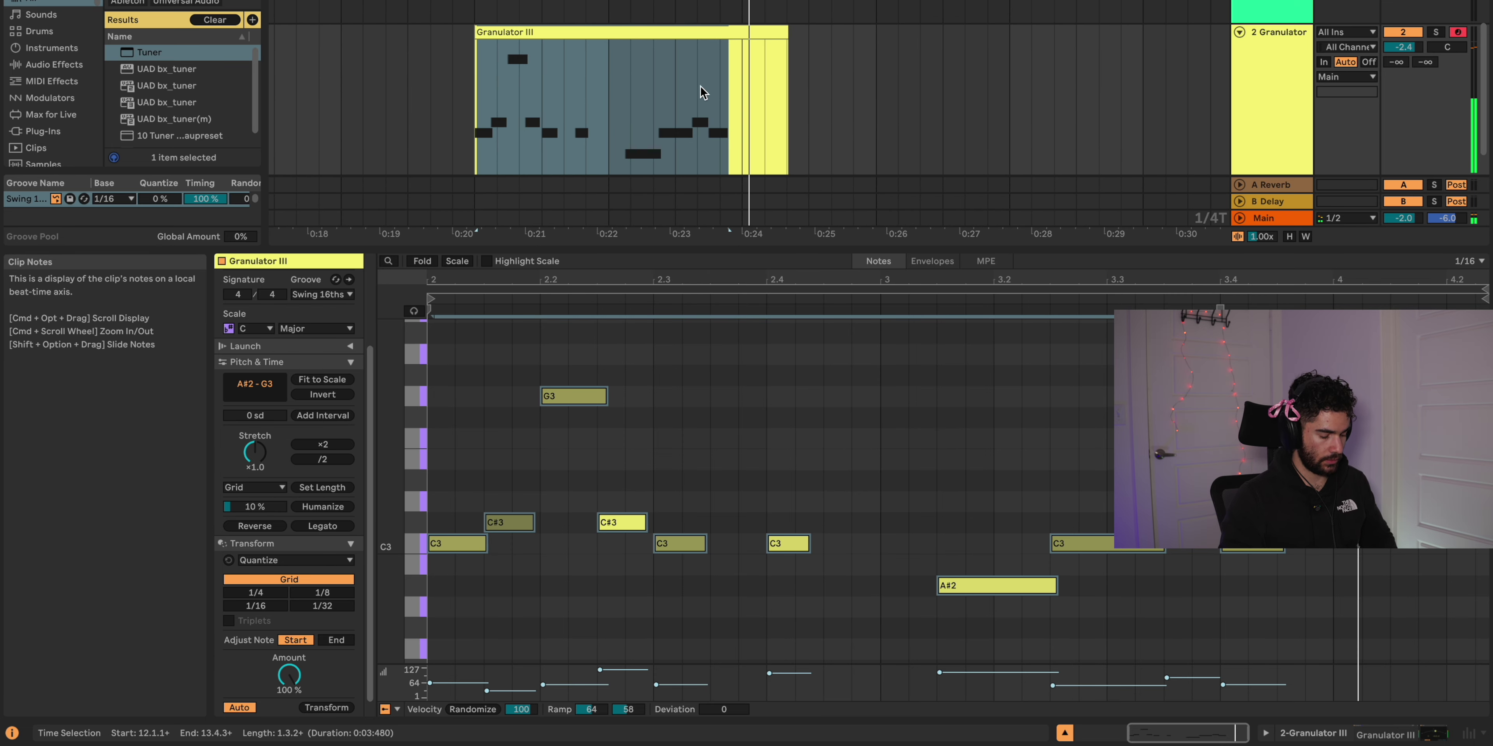
pyautogui.moveTo(746, 86); pyautogui.dragTo(823, 71)
pyautogui.click(550, 34)
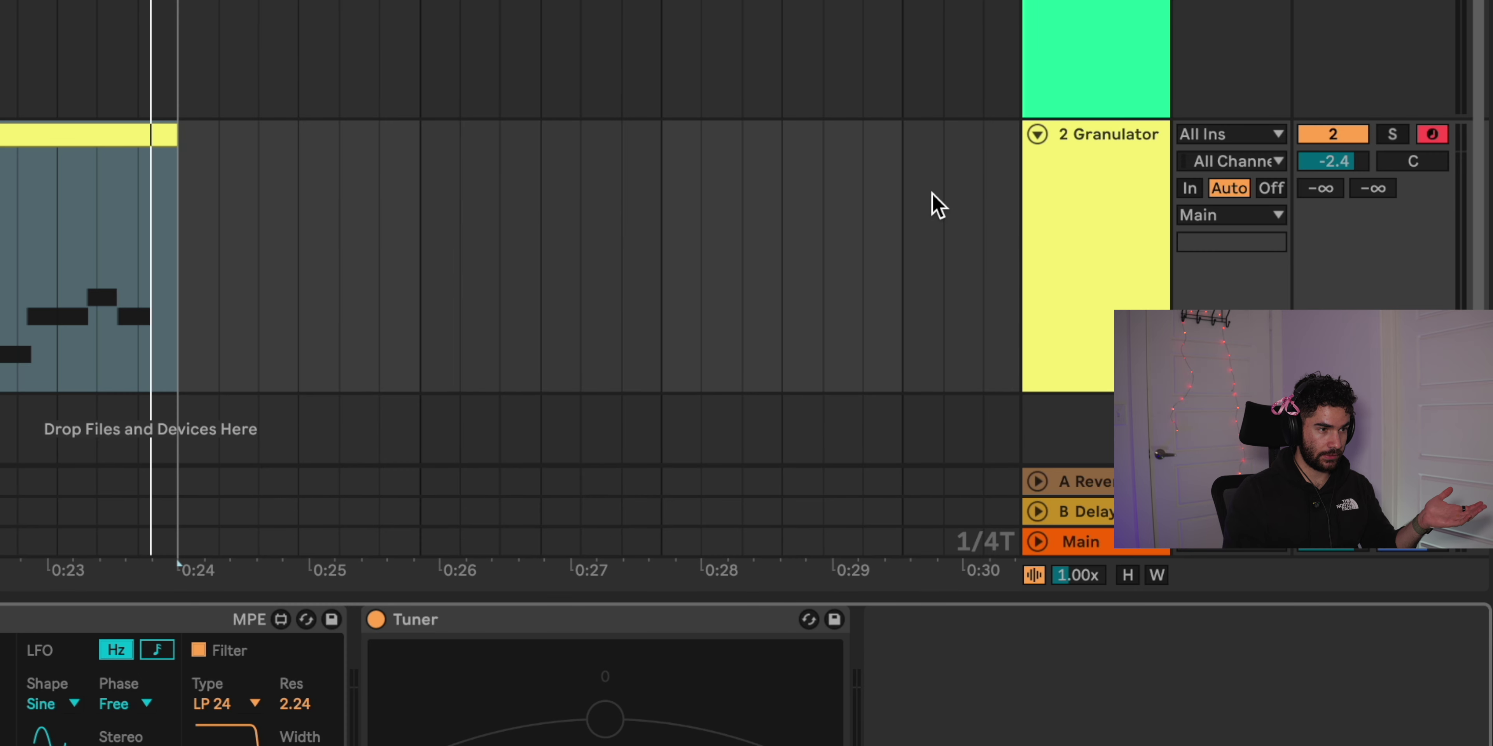
# Rename the Granulator track to Bass Raw, and freeze and flatten it to audio.
pyautogui.rightClick(1277, 322)
pyautogui.click(1113, 177)
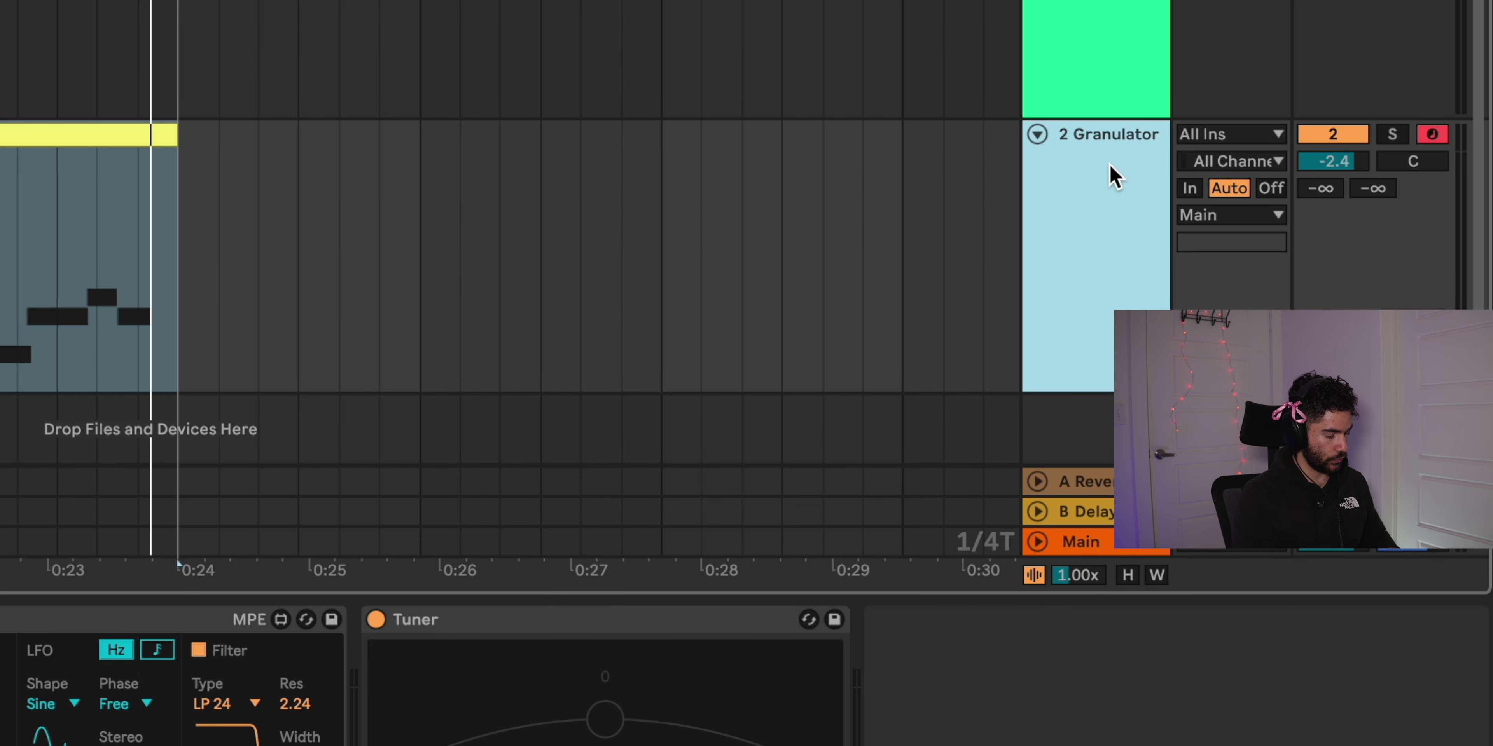
pyautogui.press('super+r')
pyautogui.write('Bass')
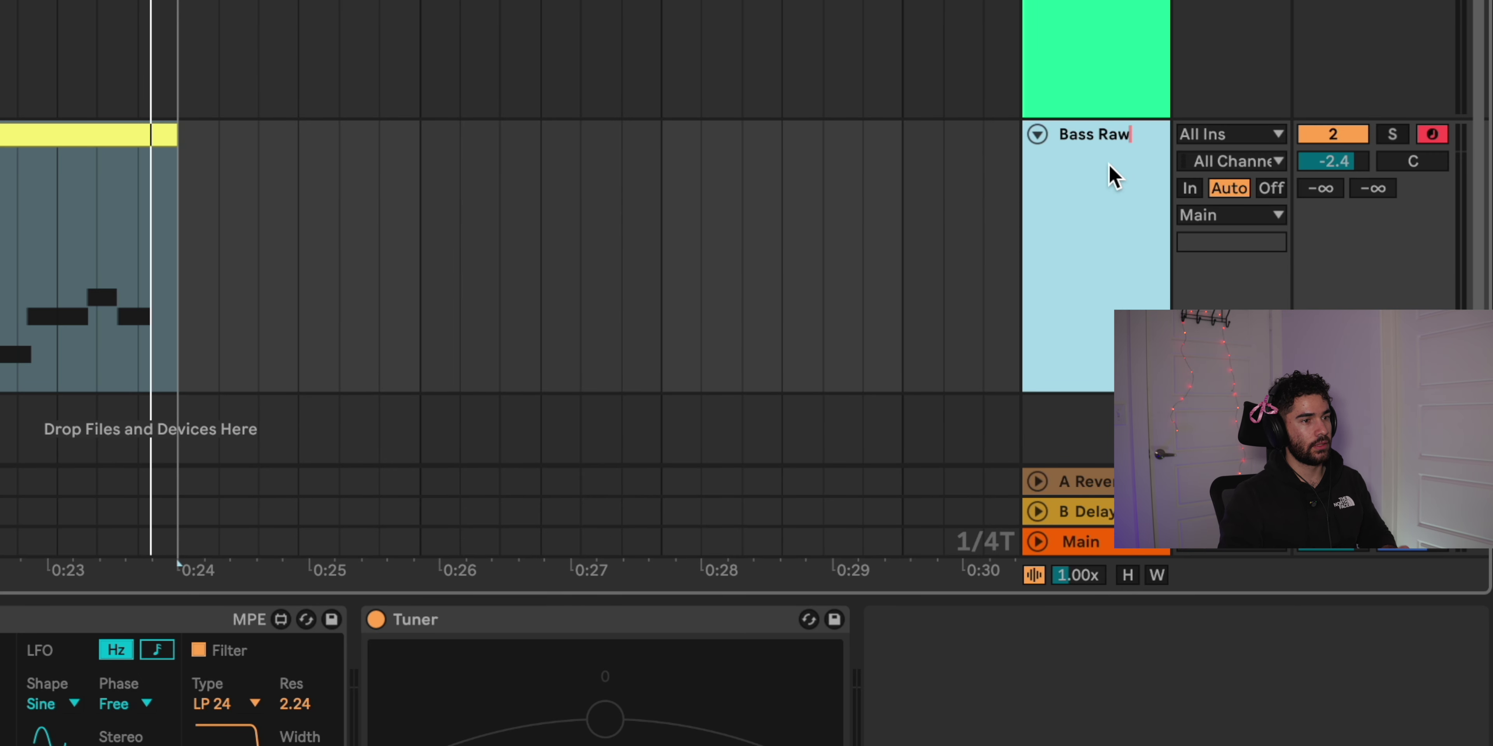
pyautogui.rightClick(1113, 177)
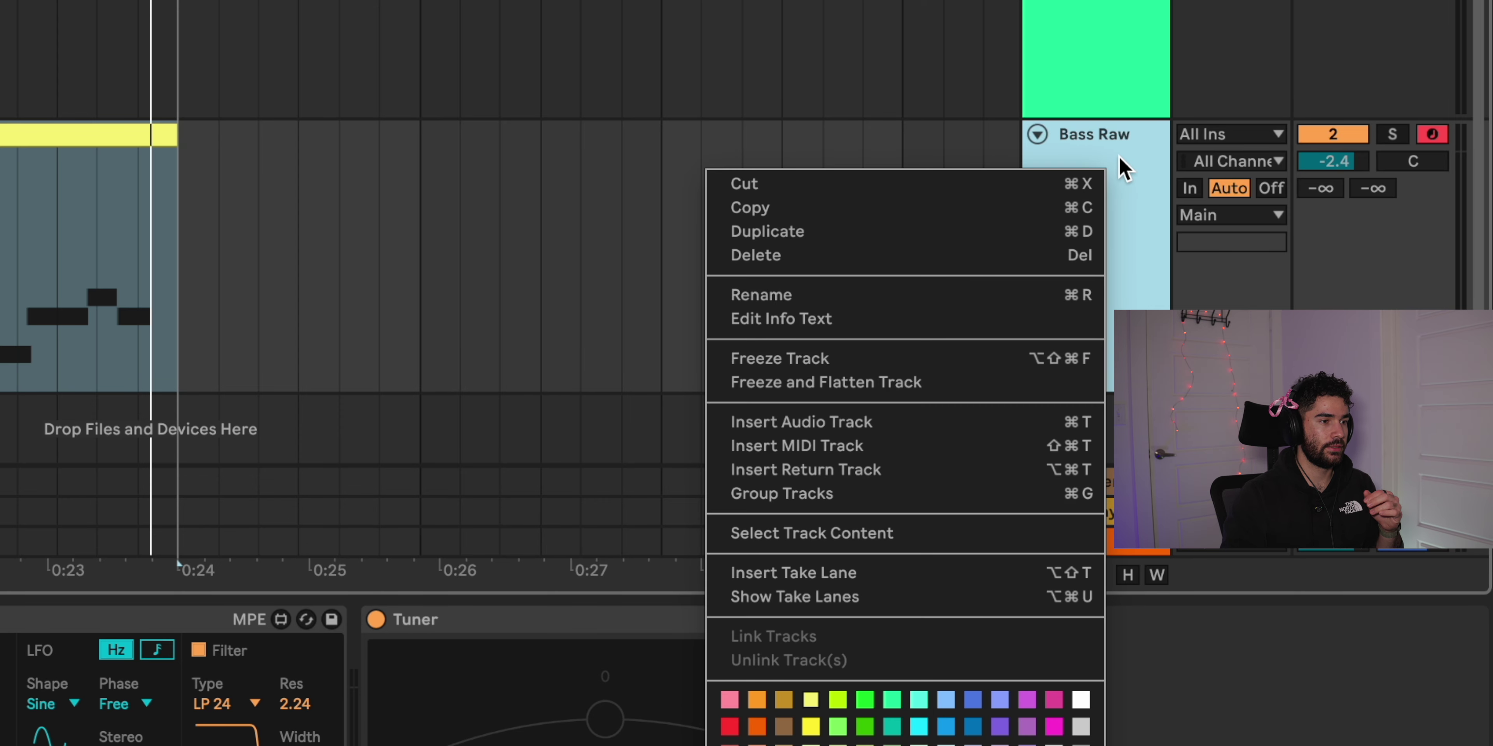
pyautogui.click(833, 387)
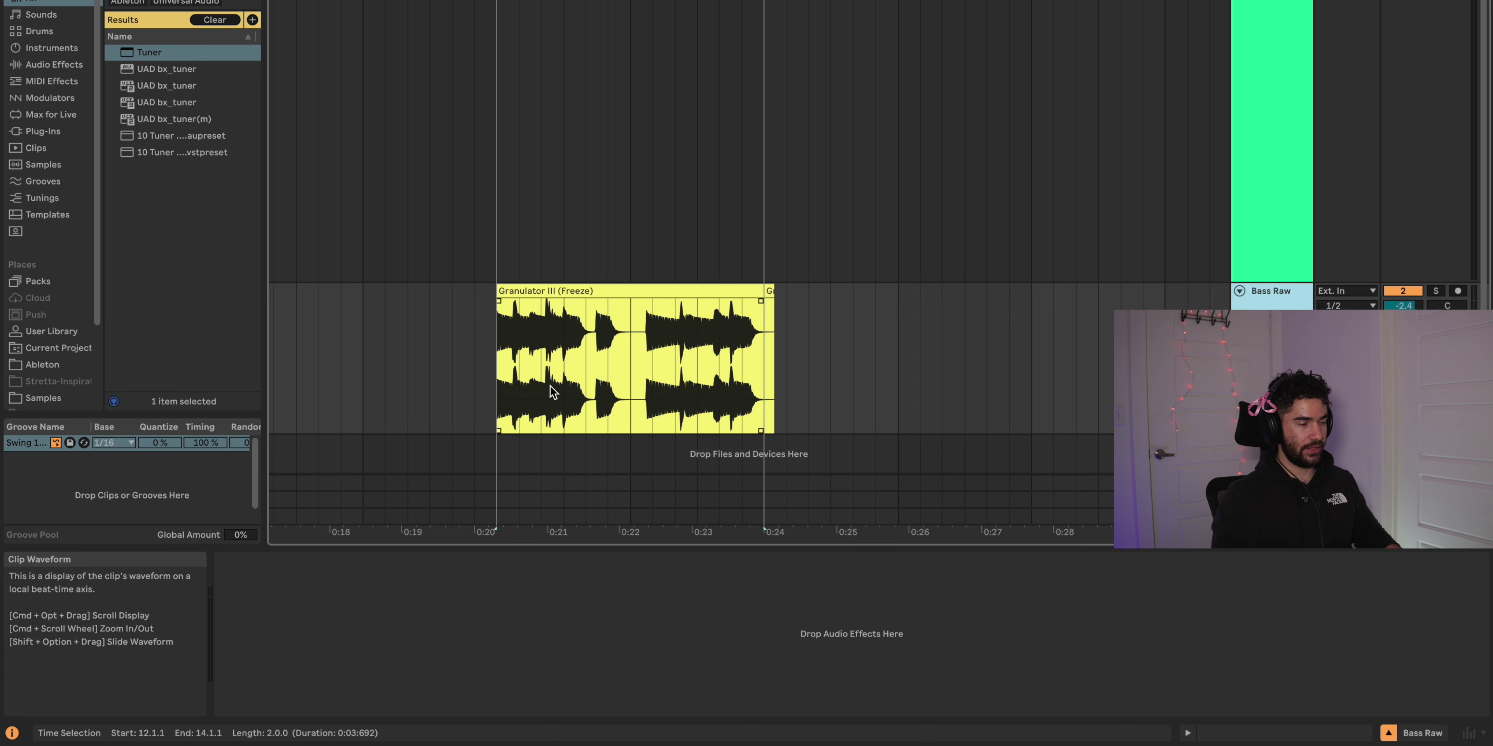
# Play the flattened bass audio and delete the short leftover clip after 14.1.1.
pyautogui.press('space')
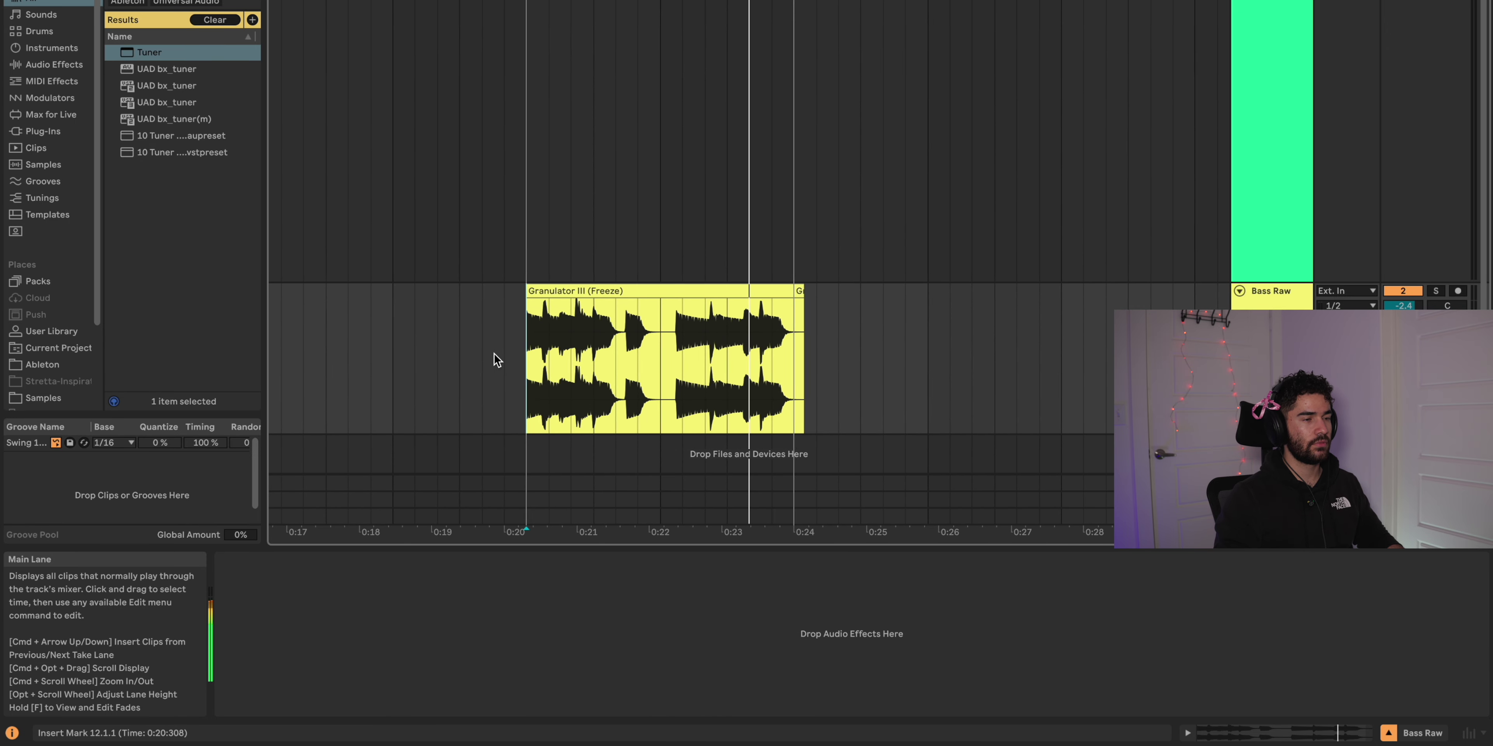
pyautogui.hscroll(-5, 495, 358)
pyautogui.click(1095, 296)
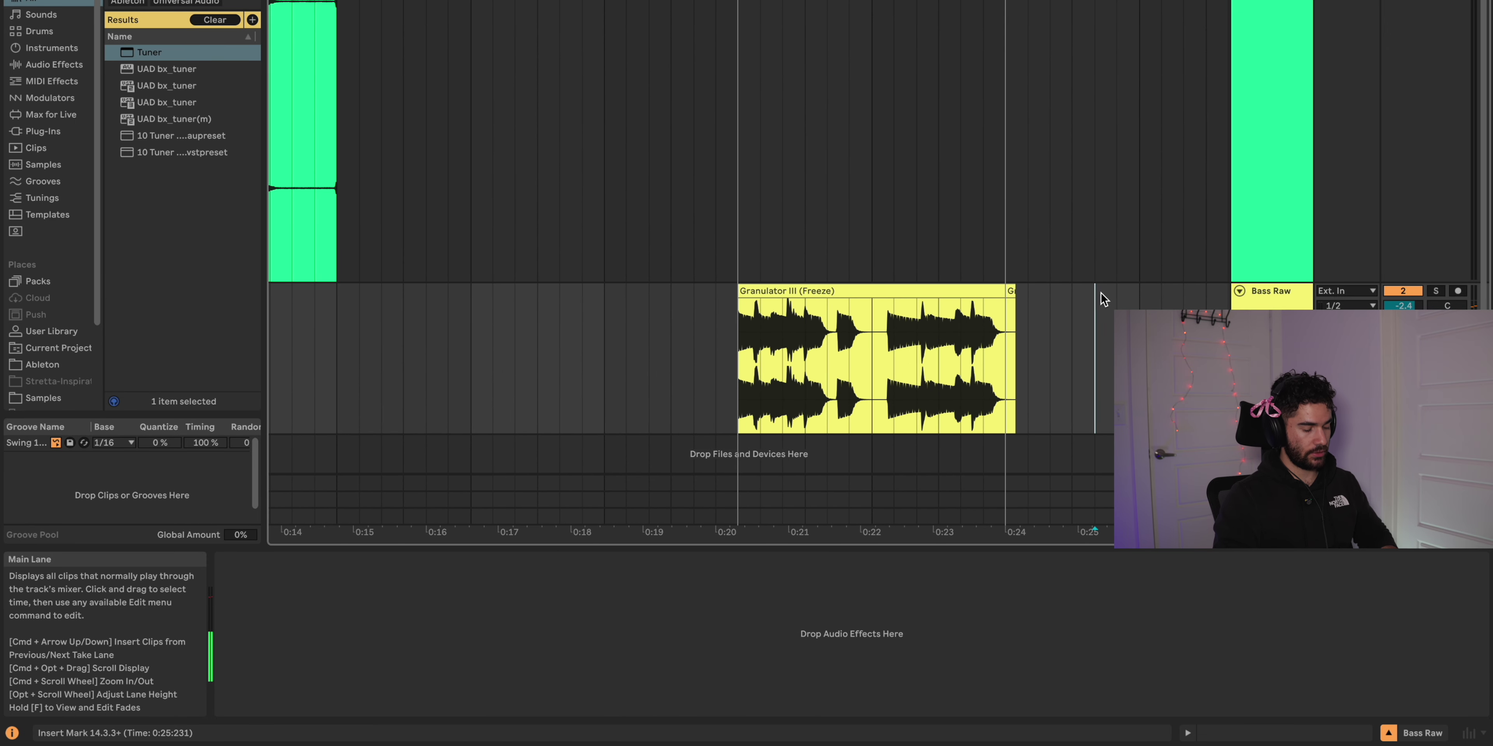
pyautogui.click(1014, 328)
pyautogui.press('Delete')
pyautogui.click(1048, 312)
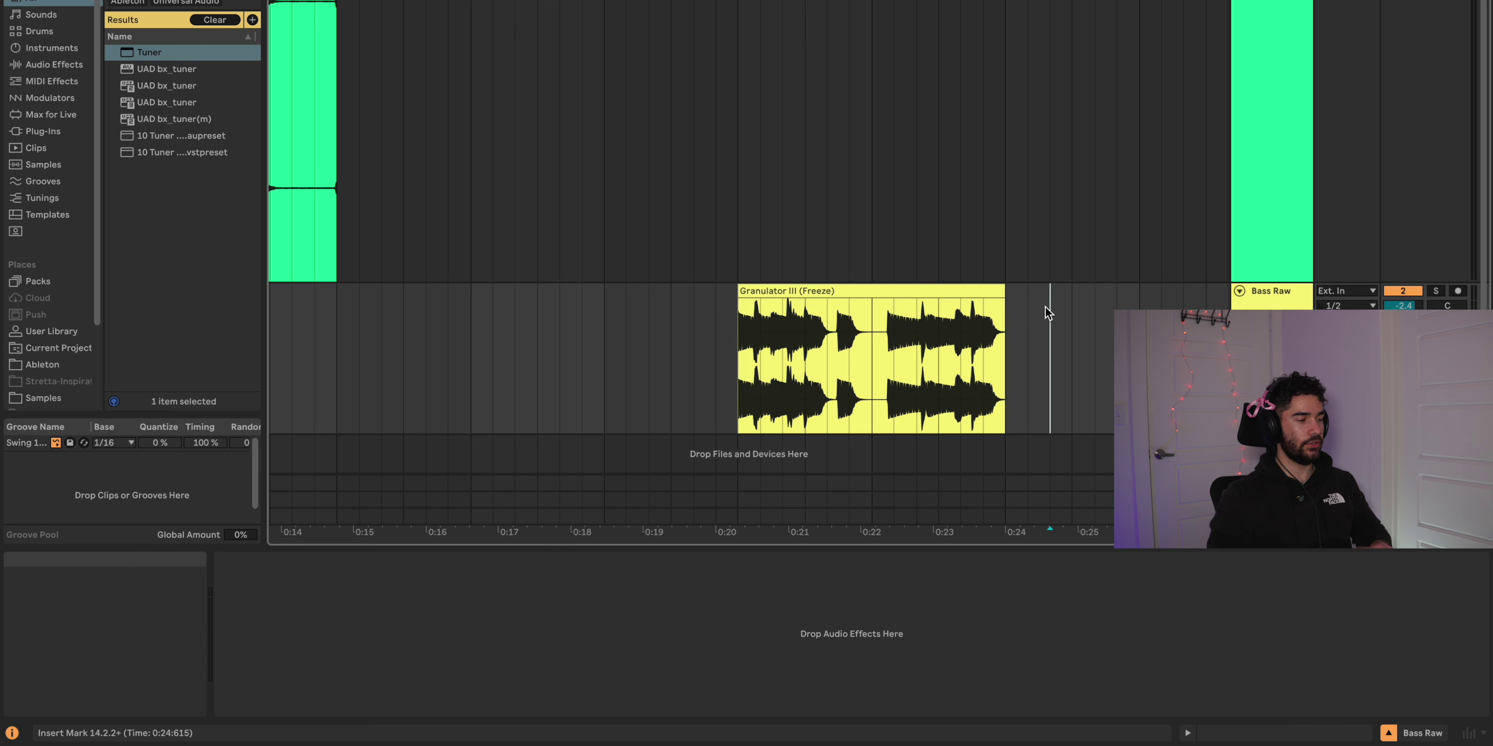
# Search the browser for "eq" and add EQ Eight to the Bass Raw track.
pyautogui.click(913, 288)
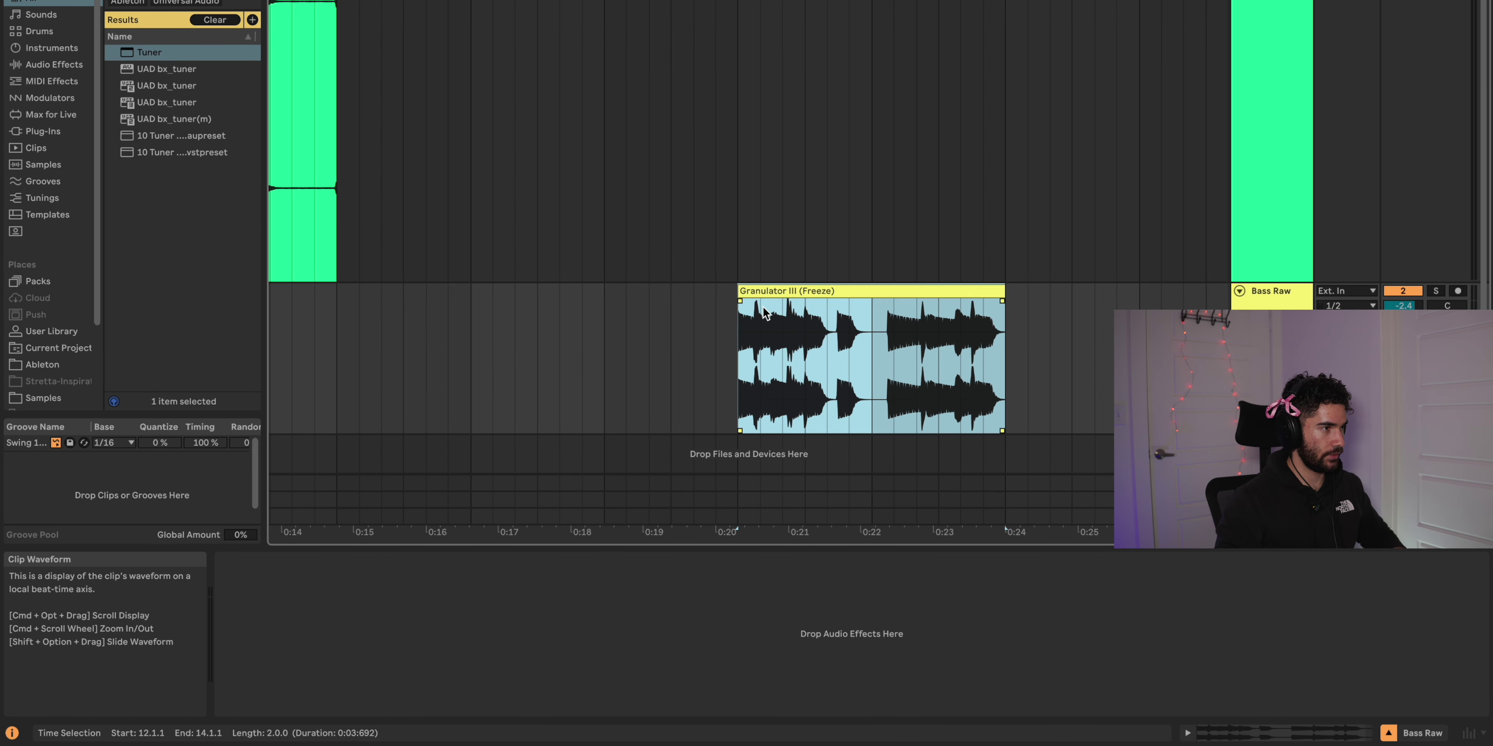
pyautogui.click(794, 291)
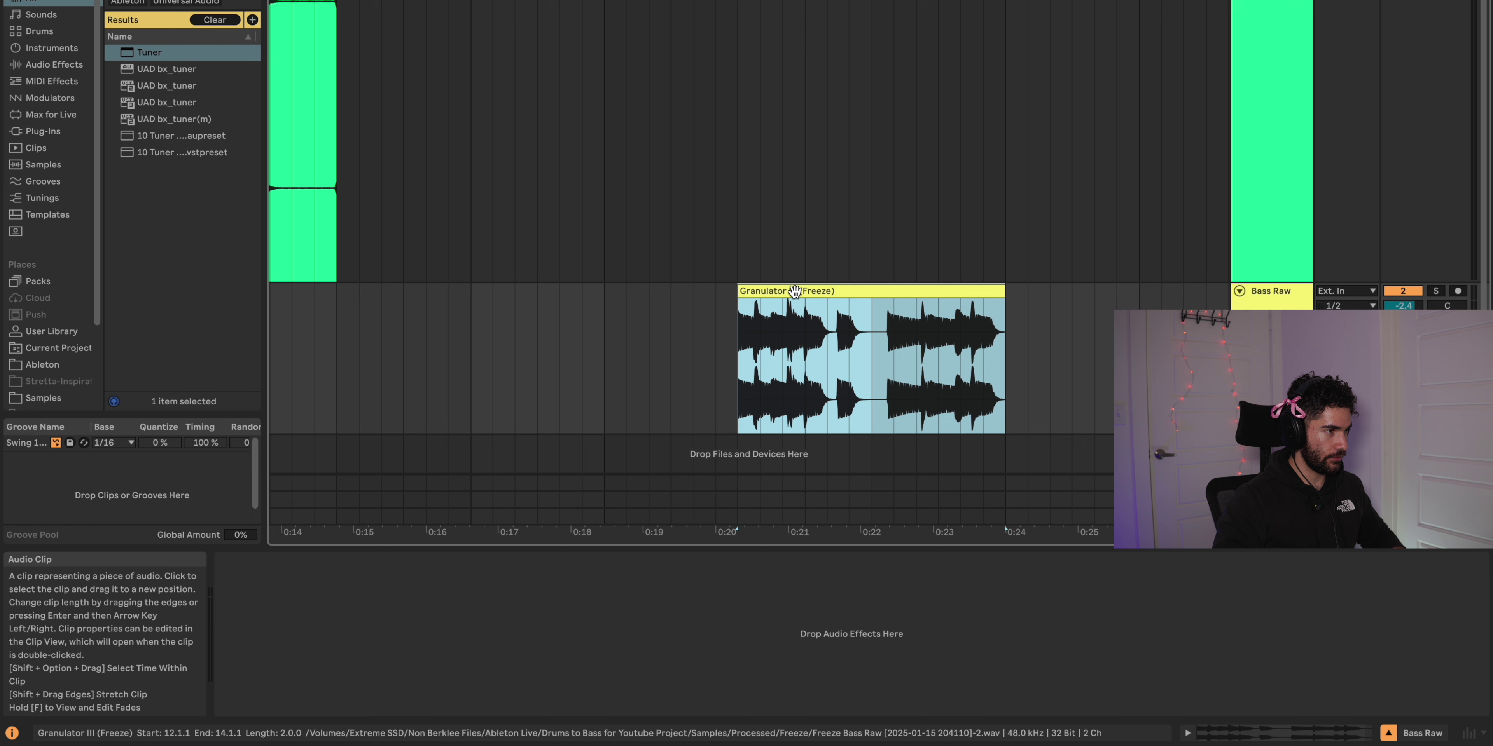
pyautogui.press('super+f')
pyautogui.write('eq')
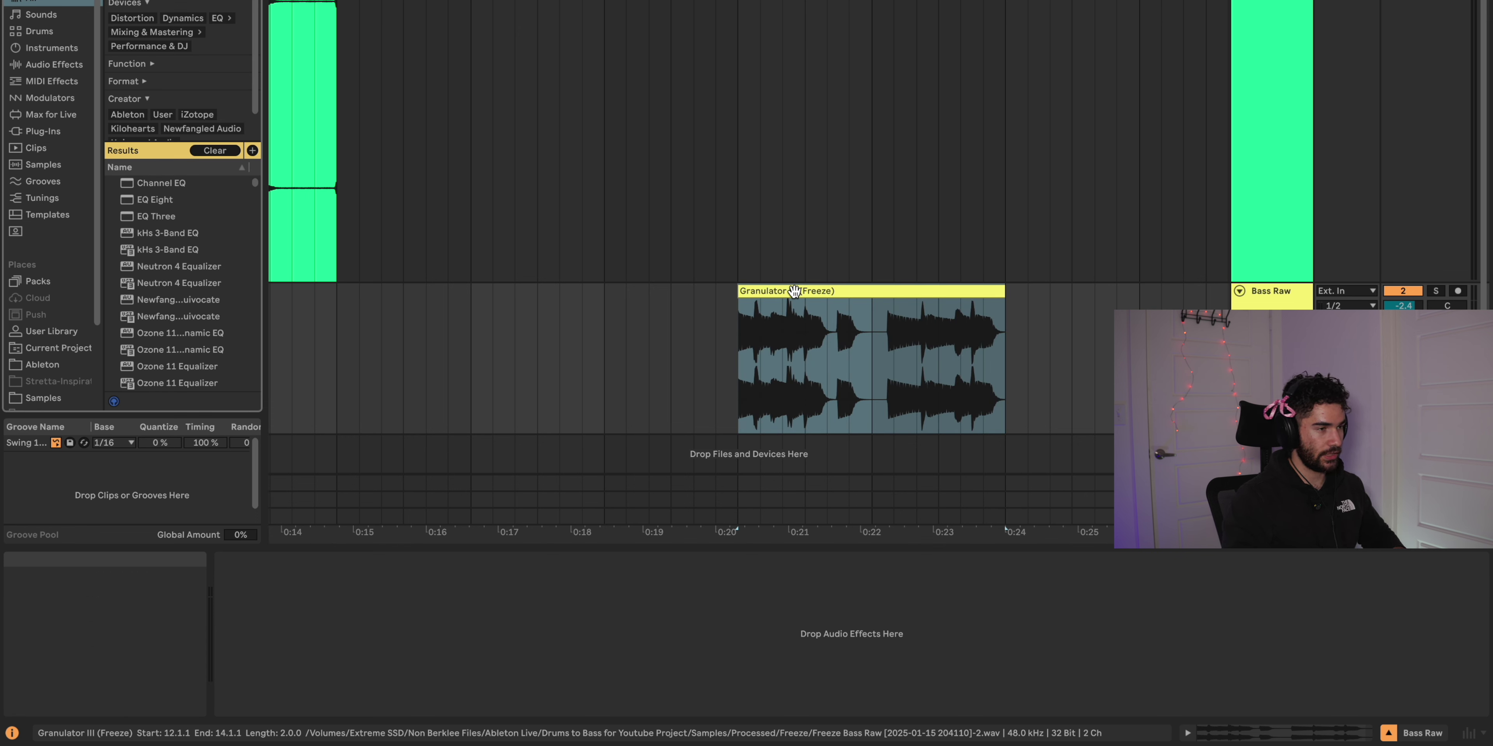
pyautogui.press('Down')
pyautogui.press('Down')
pyautogui.press('Return')
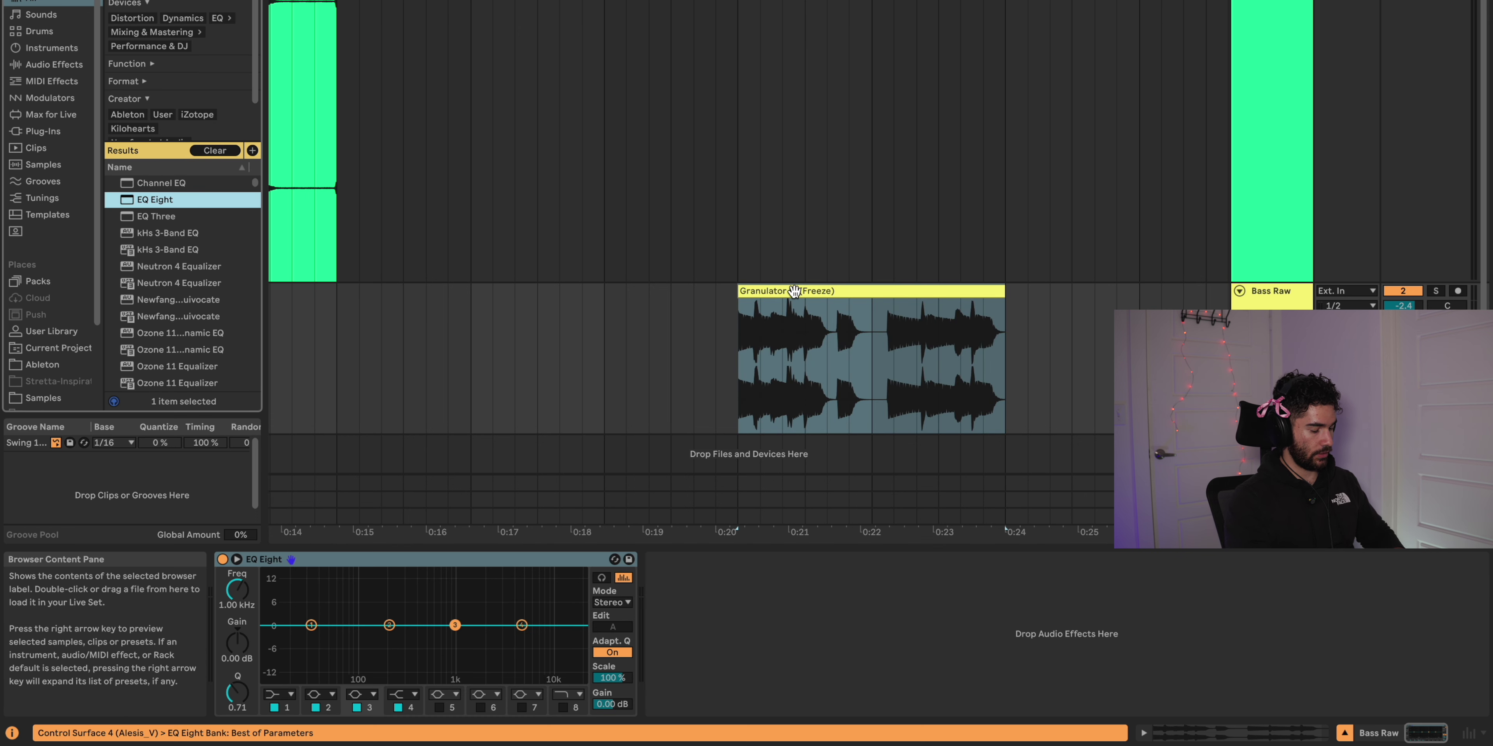
# Search the browser for Roar and add it after EQ Eight on the Bass Raw track.
pyautogui.press('Left')
pyautogui.press('Left')
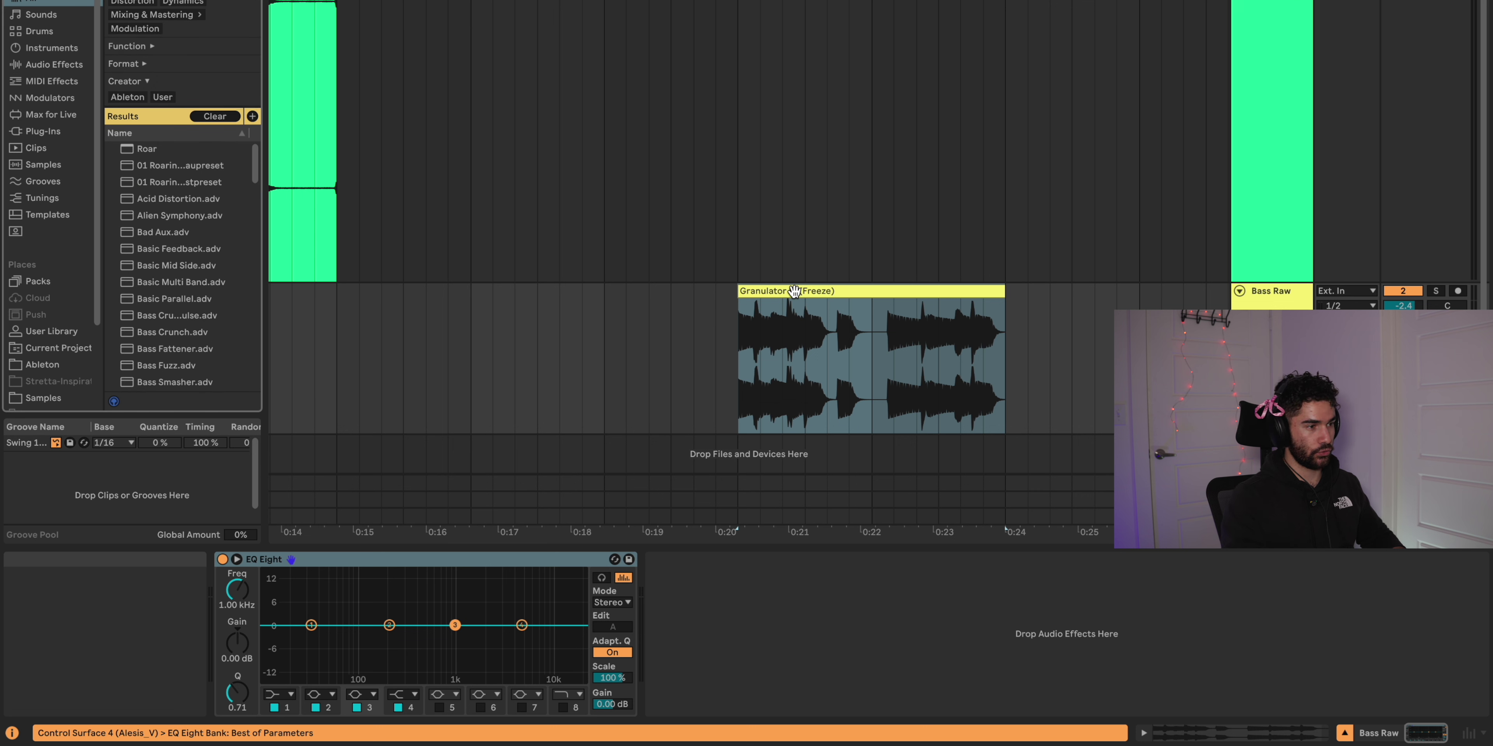
pyautogui.press('Down')
pyautogui.press('Return')
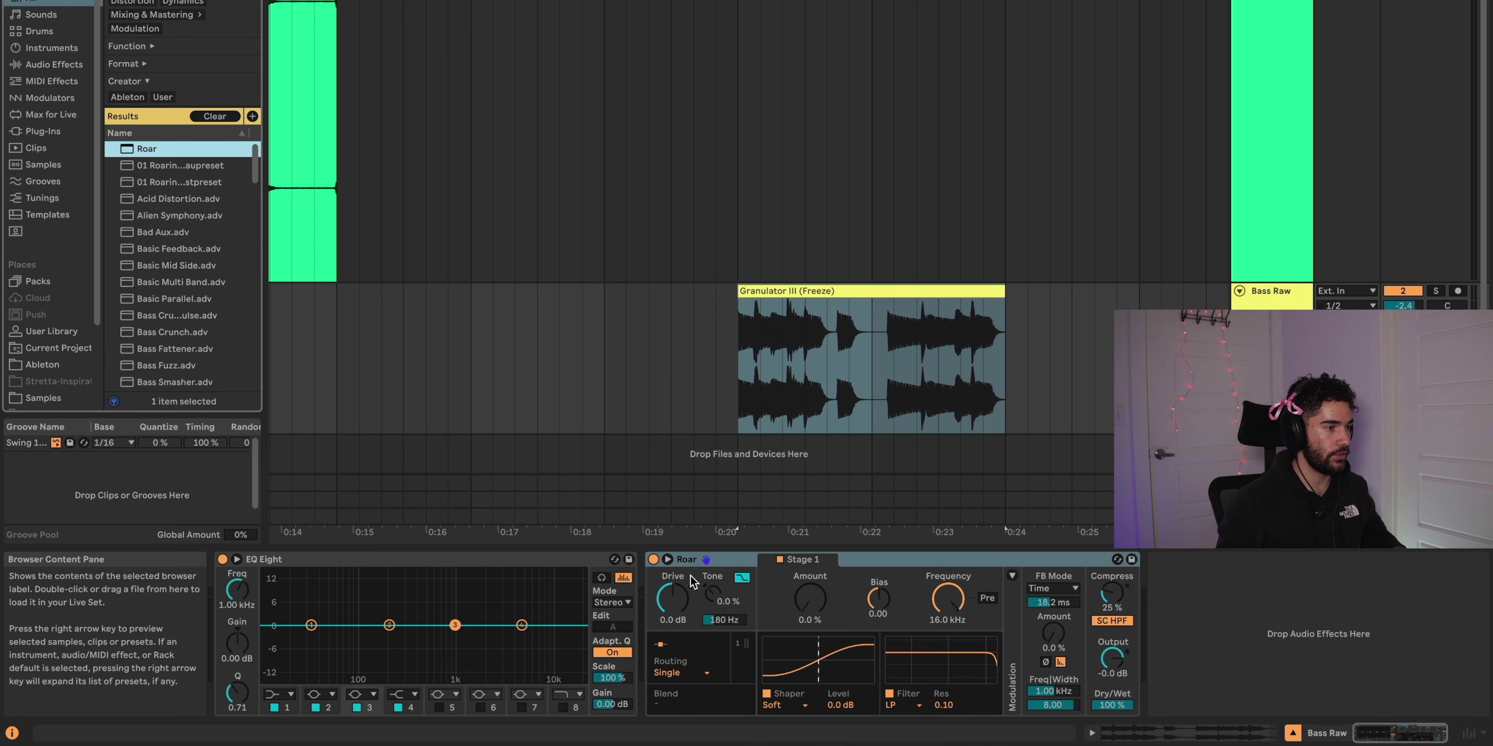
# Group EQ Eight and Roar on the Bass Raw track into an Audio Effect Rack.
pyautogui.click(552, 560)
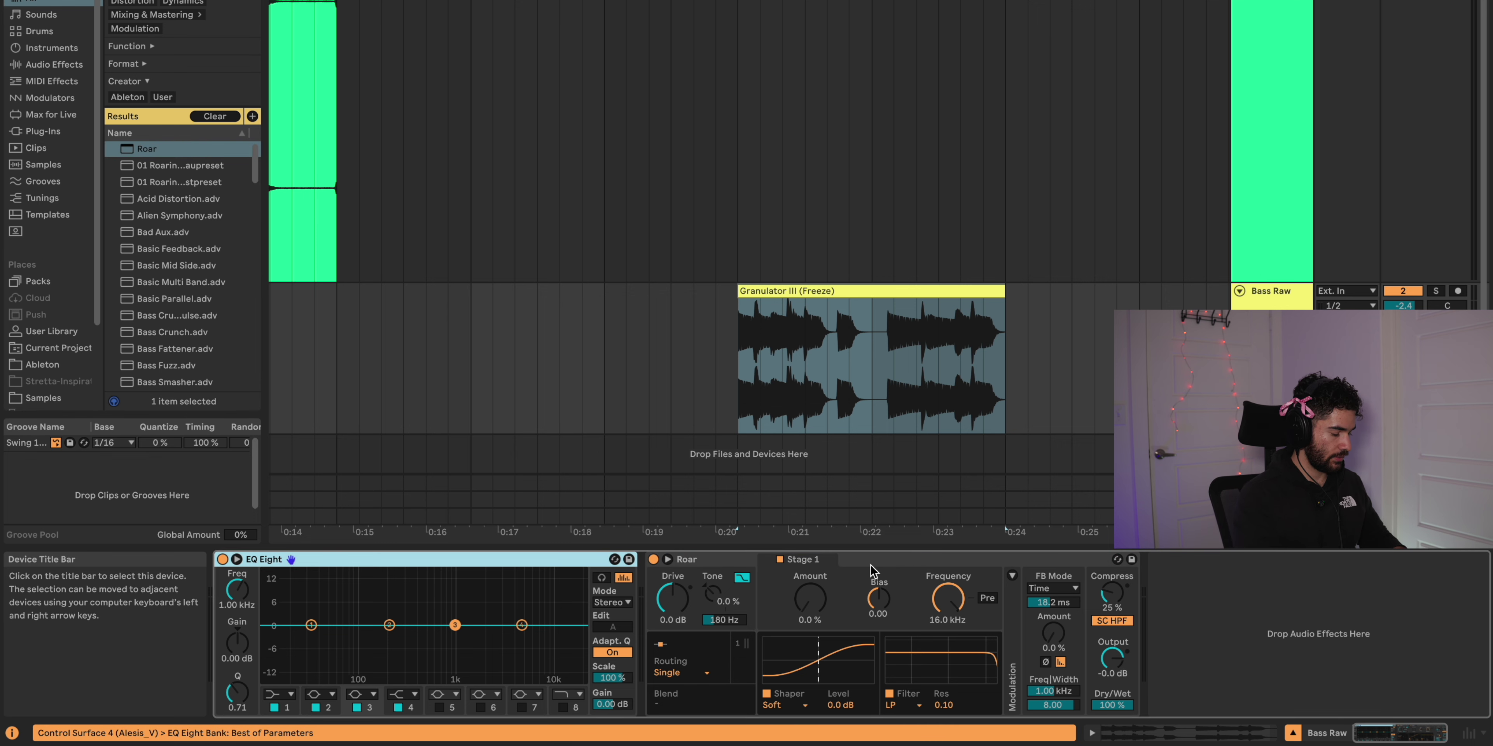
pyautogui.keyDown('shift'); pyautogui.click(886, 565); pyautogui.keyUp('shift')
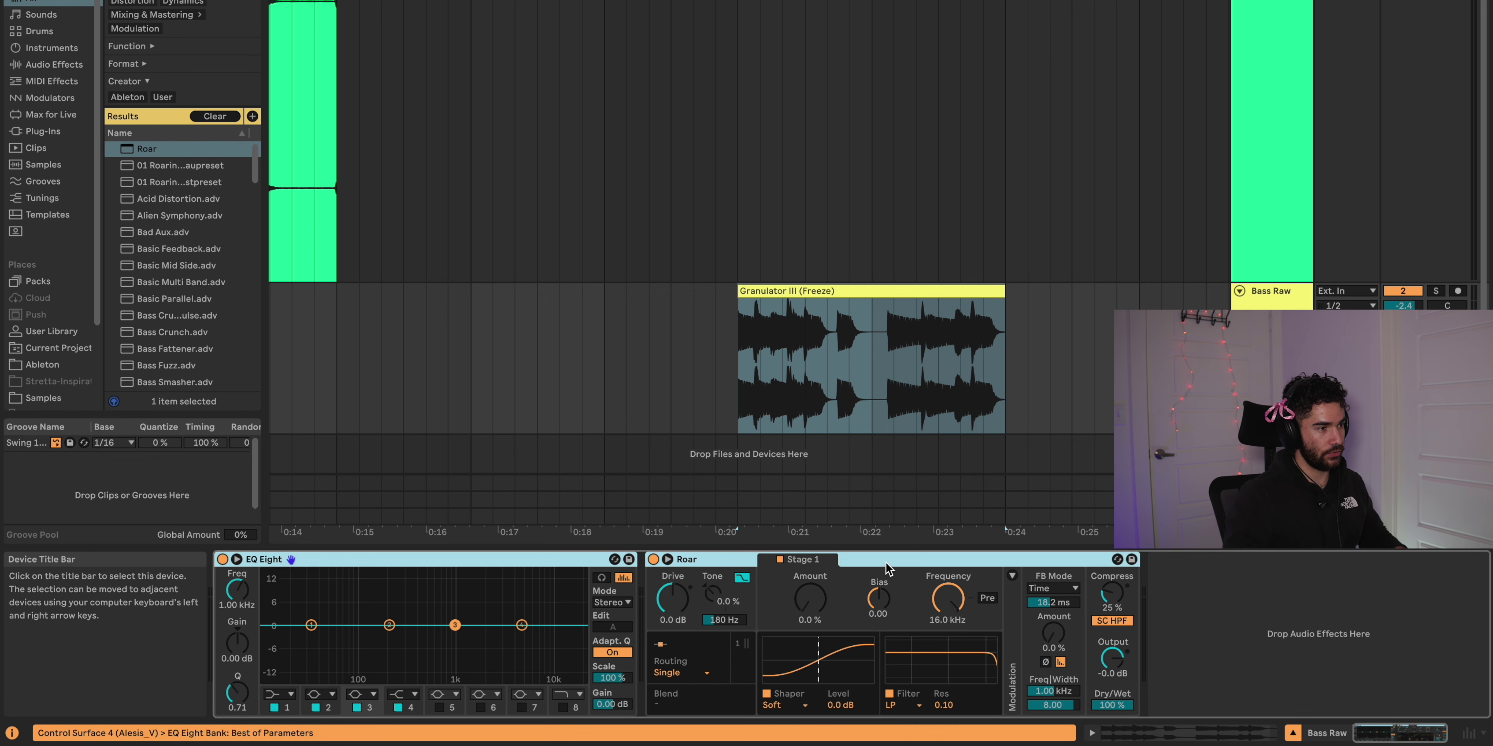
pyautogui.hotkey('ctrl', 'g')
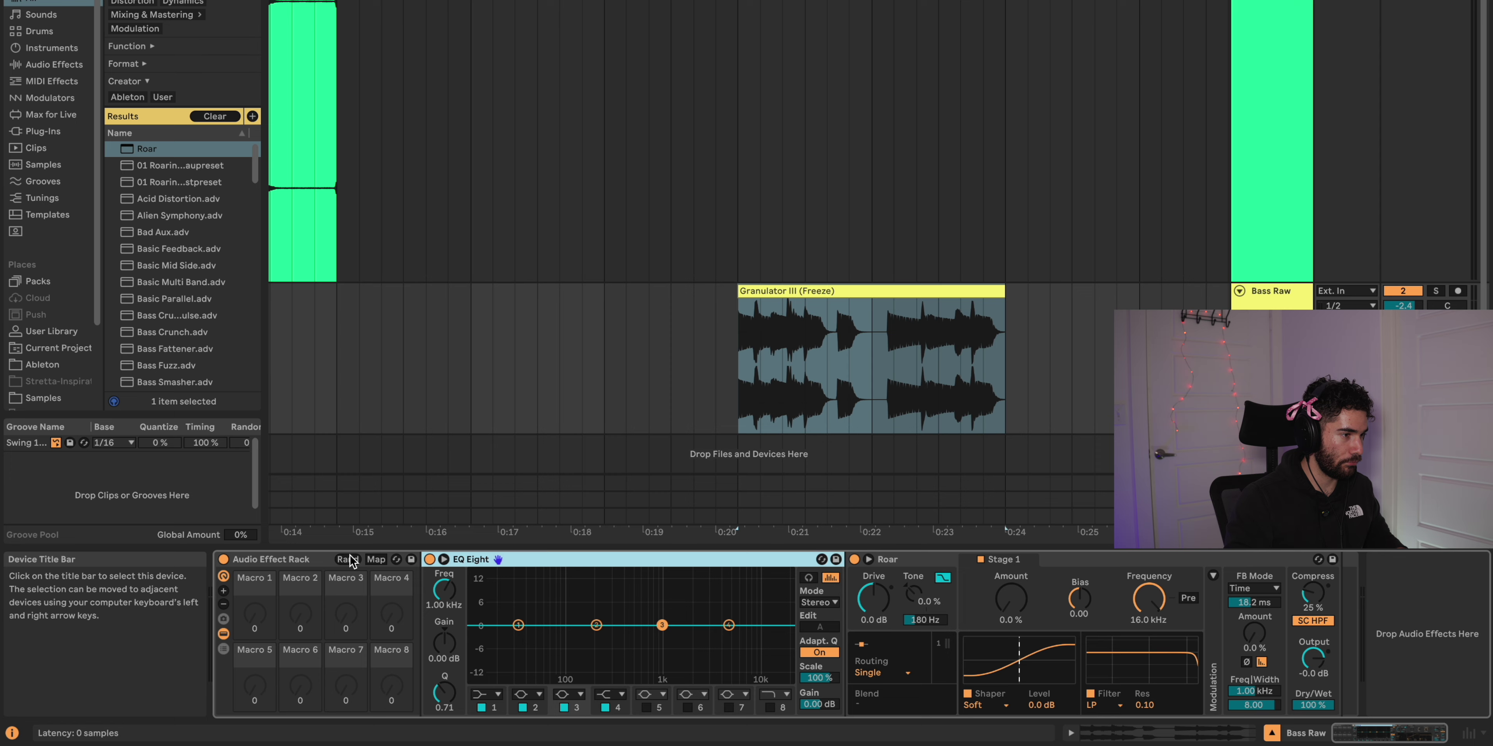
# Map the frequency, gain and Q of EQ Eight's third band to Macros 1, 2 and 3 of the rack.
pyautogui.click(375, 560)
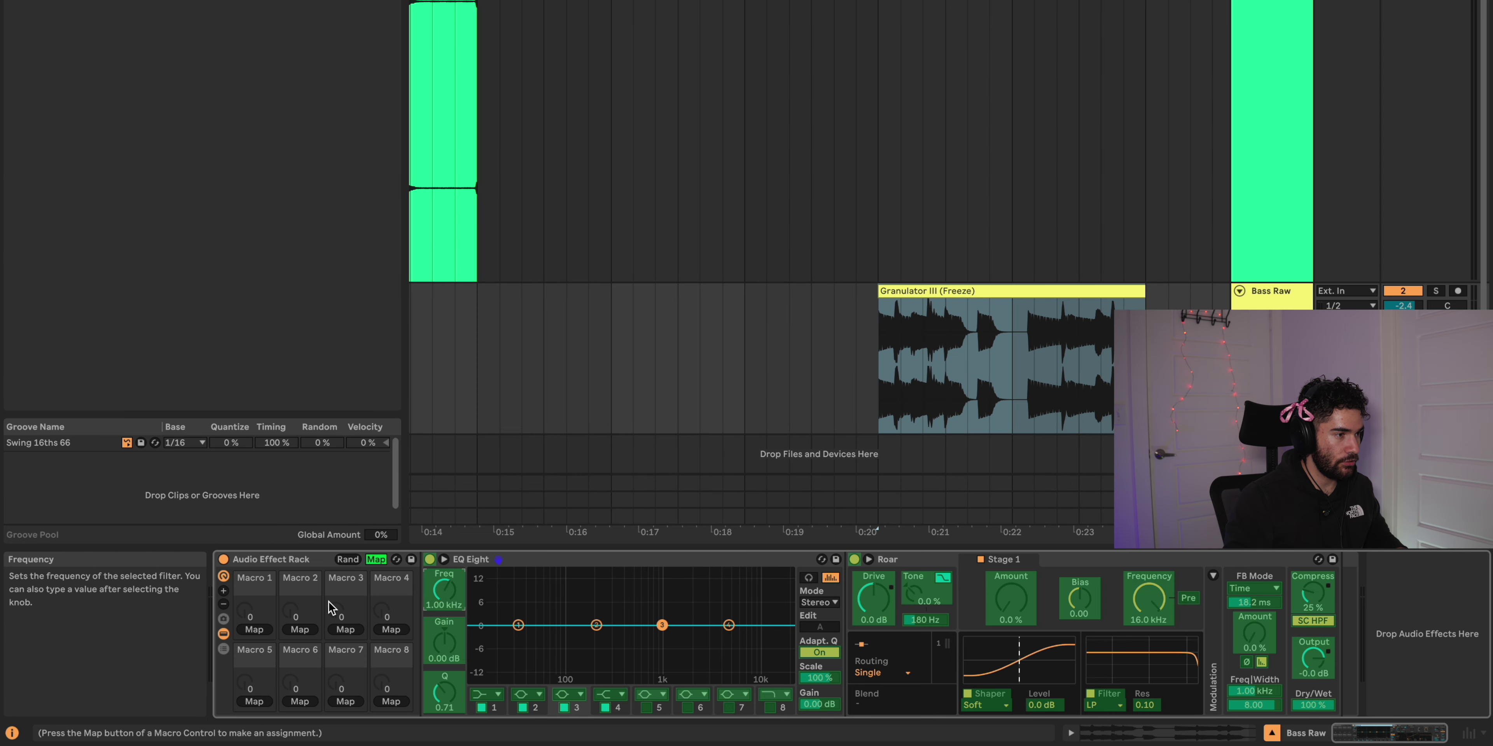
pyautogui.click(248, 630)
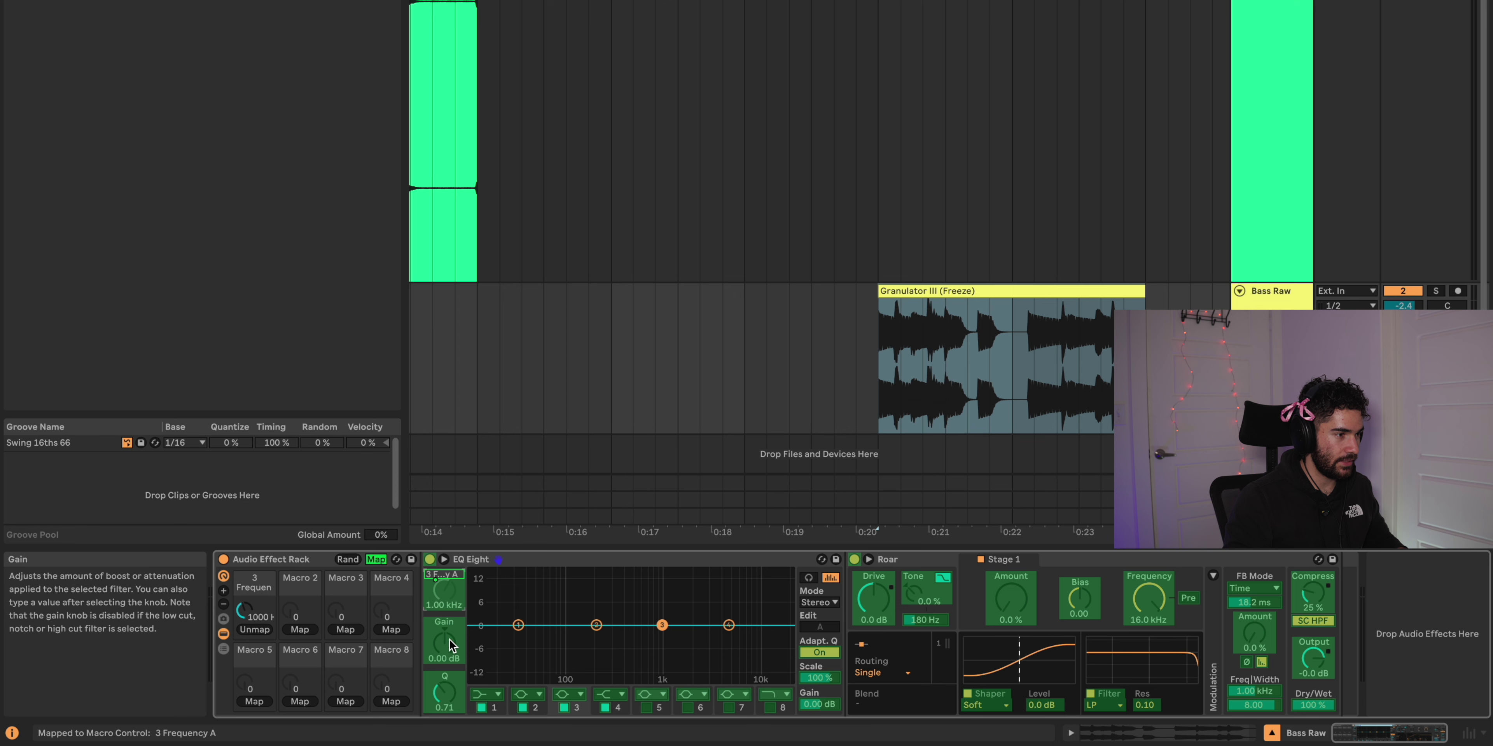
pyautogui.click(300, 630)
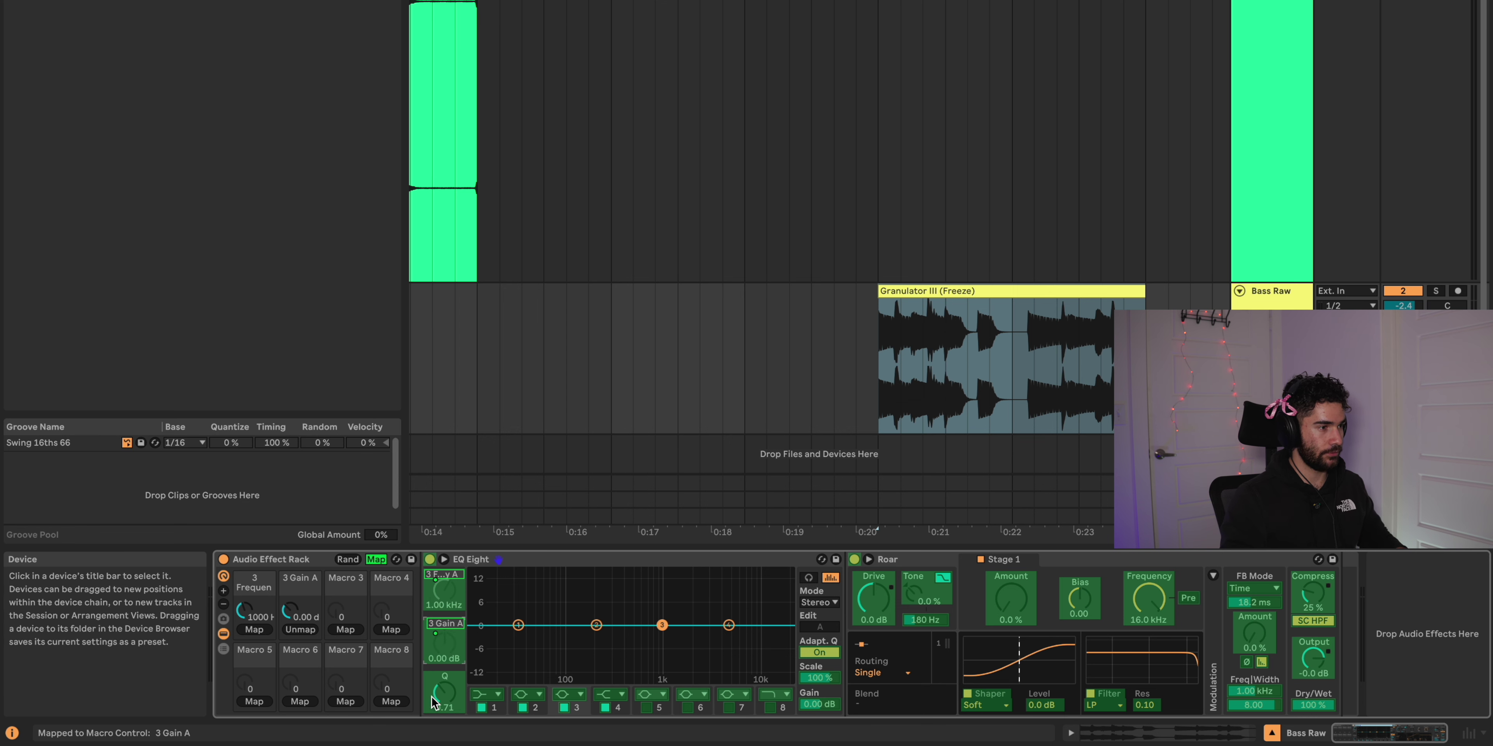
pyautogui.click(444, 695)
pyautogui.click(345, 629)
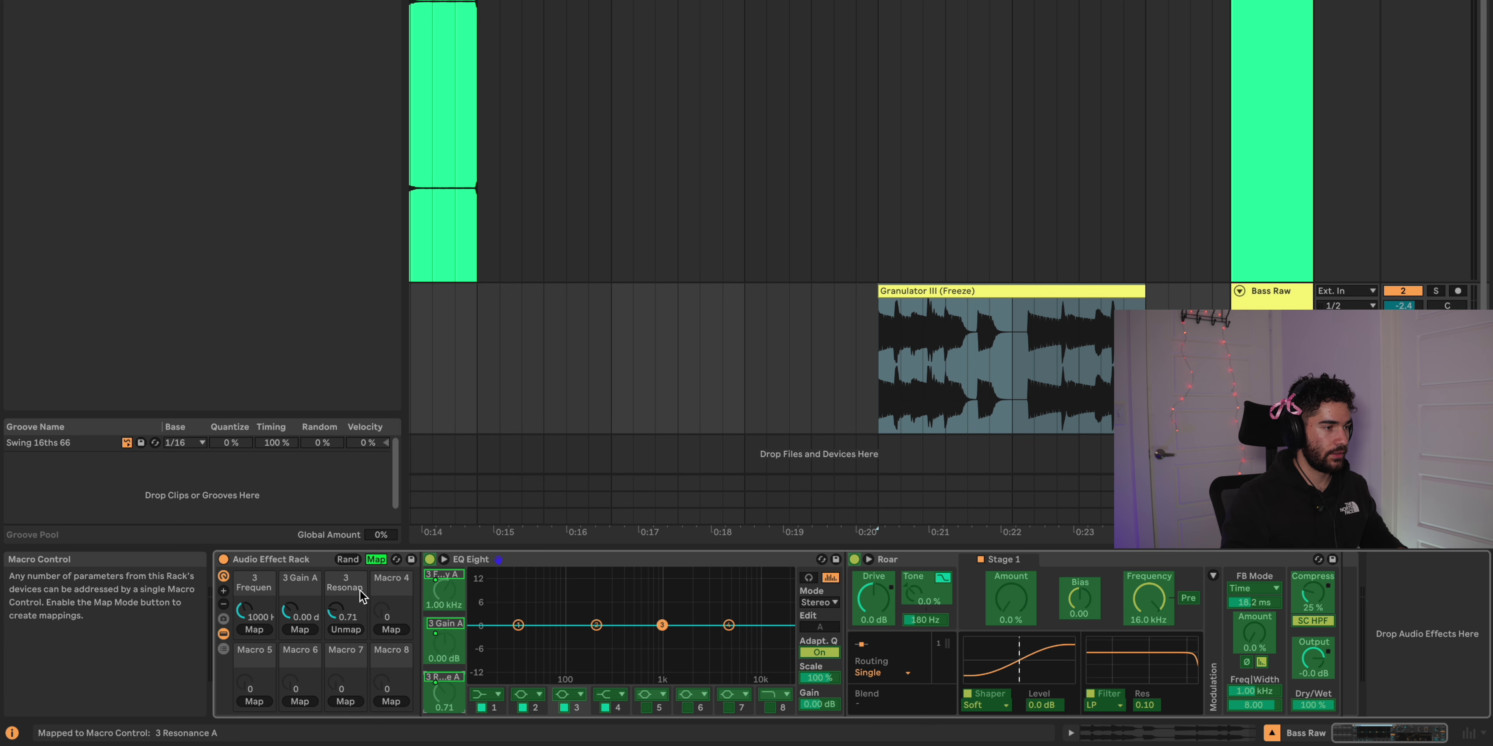
pyautogui.click(377, 559)
pyautogui.press('super+alt+b')
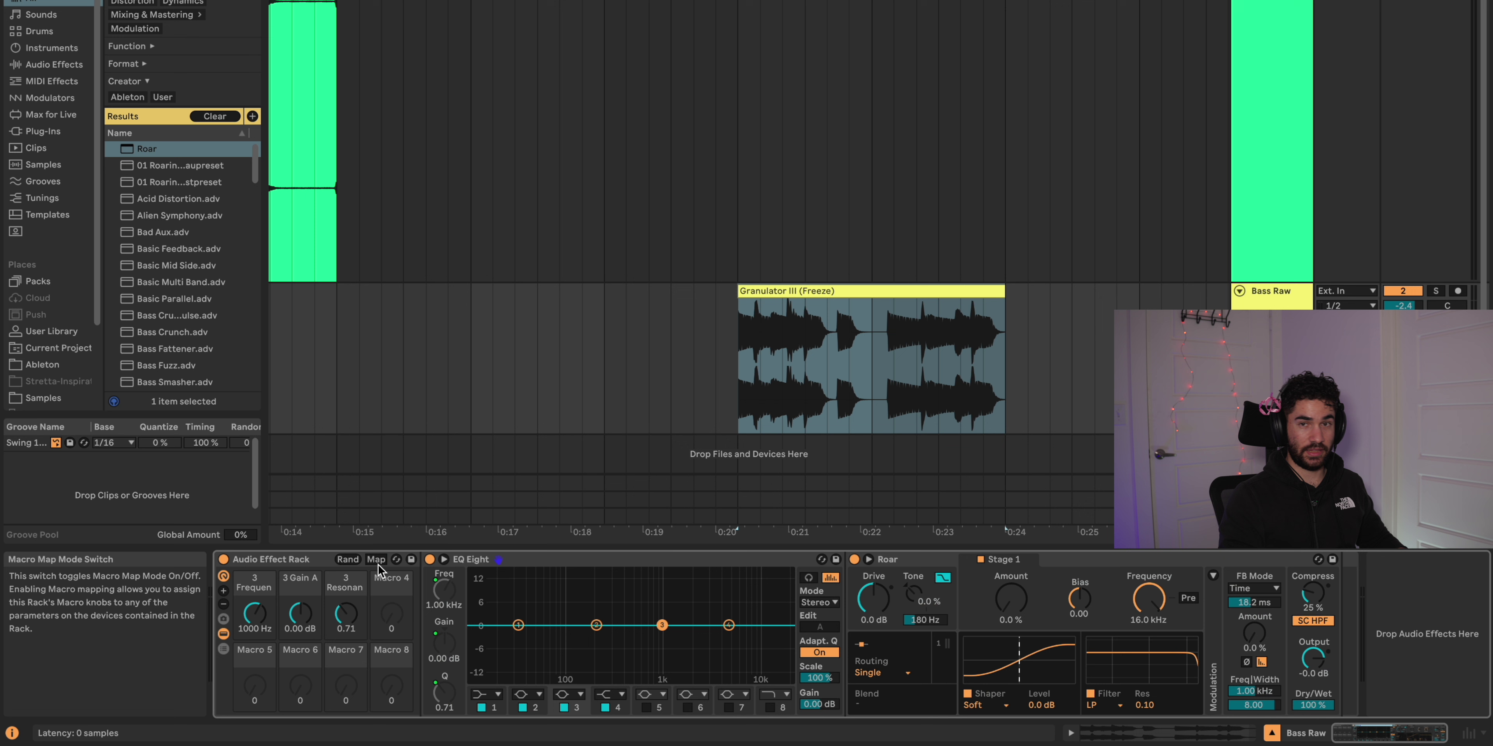
# Duplicate EQ Eight inside the rack and set the copy's Scale to -100 %.
pyautogui.click(520, 559)
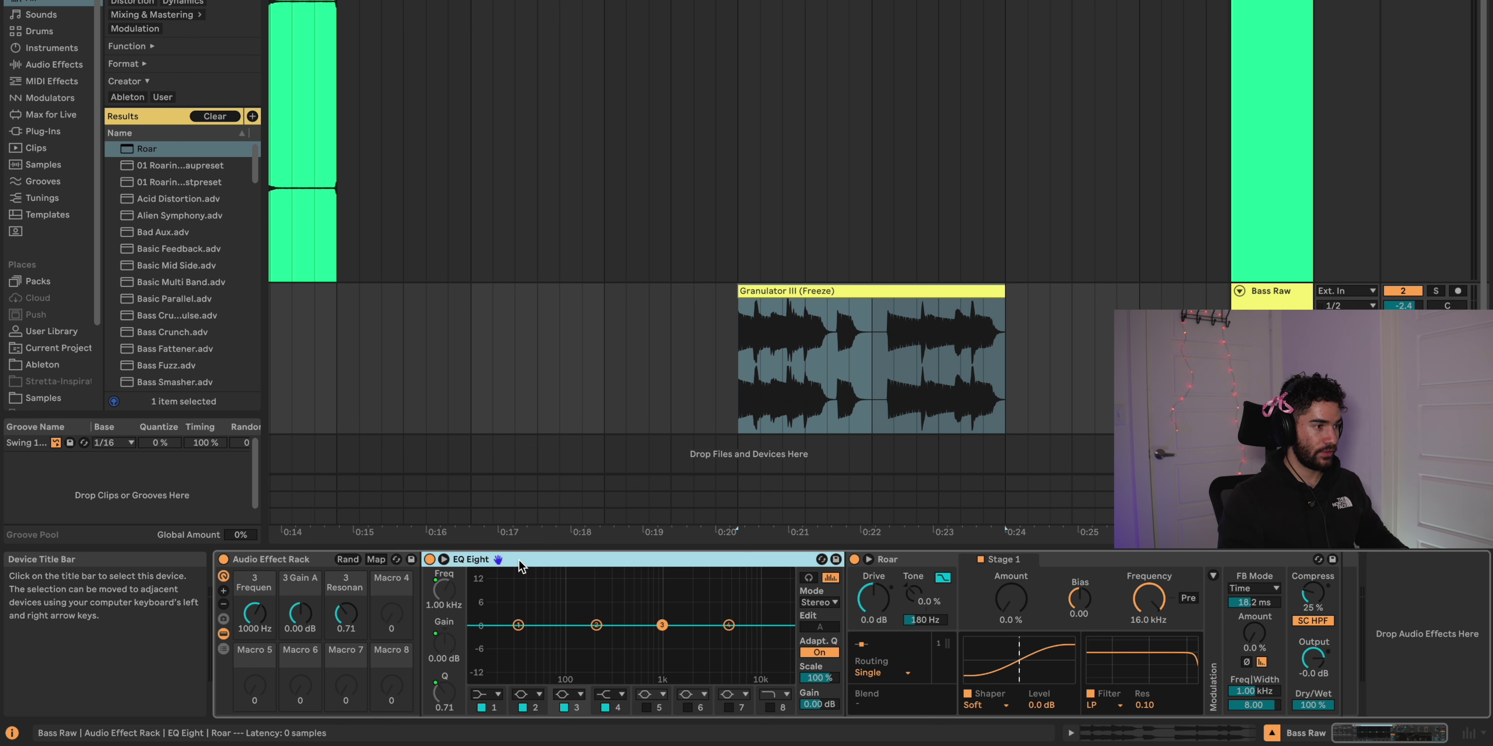
pyautogui.press('super+d')
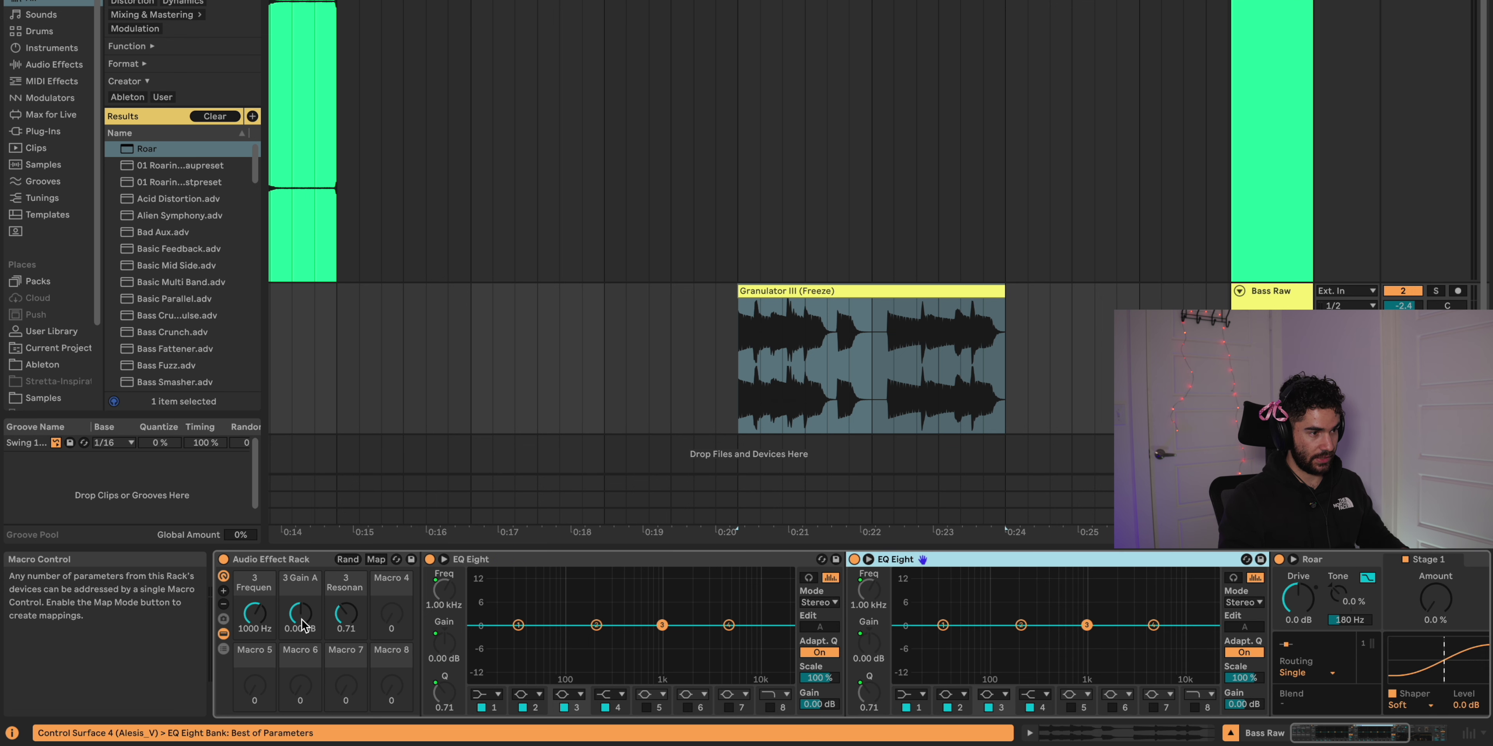
pyautogui.moveTo(291, 624)
pyautogui.mouseDown()
pyautogui.moveTo(291, 646)
pyautogui.moveTo(295, 626)
pyautogui.mouseUp()
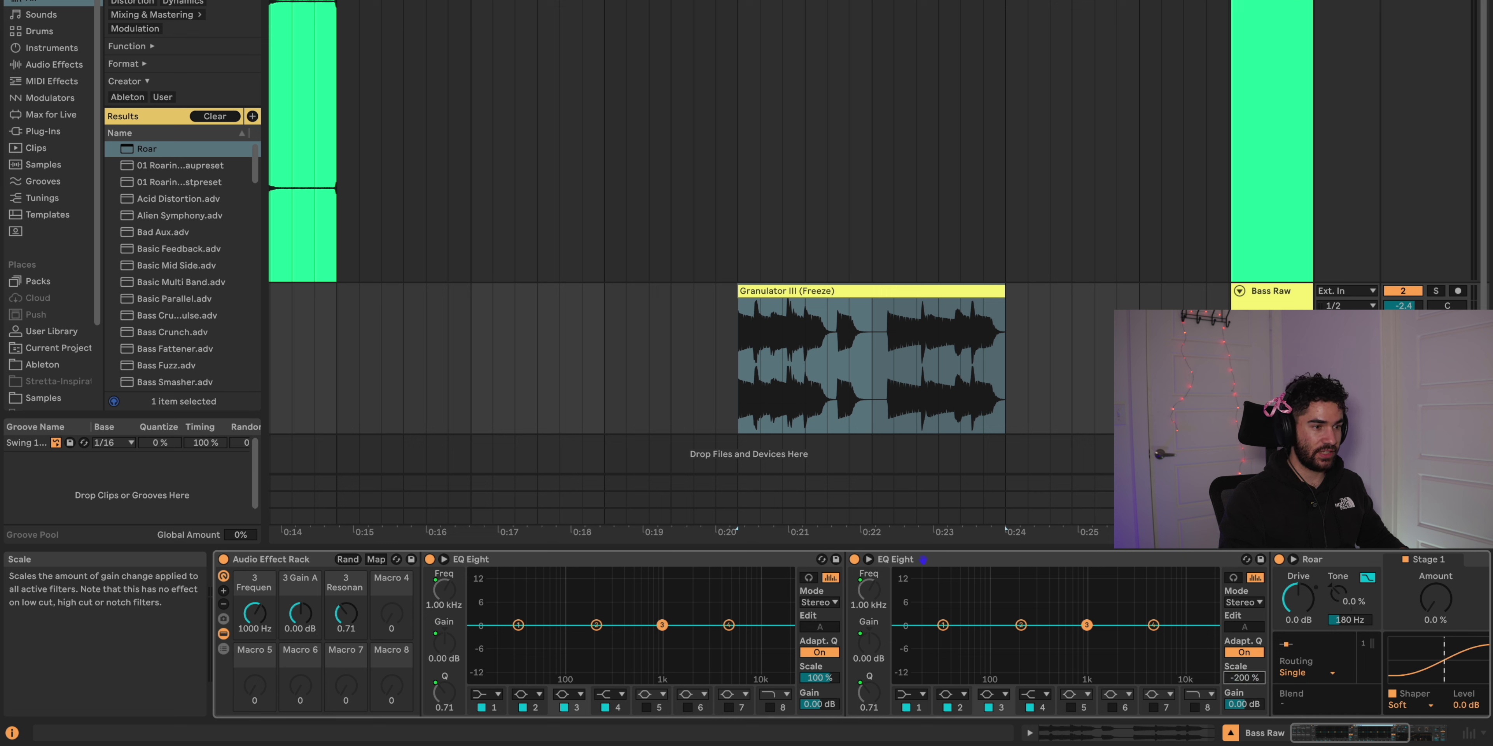
pyautogui.moveTo(1243, 677); pyautogui.dragTo(1243, 649)
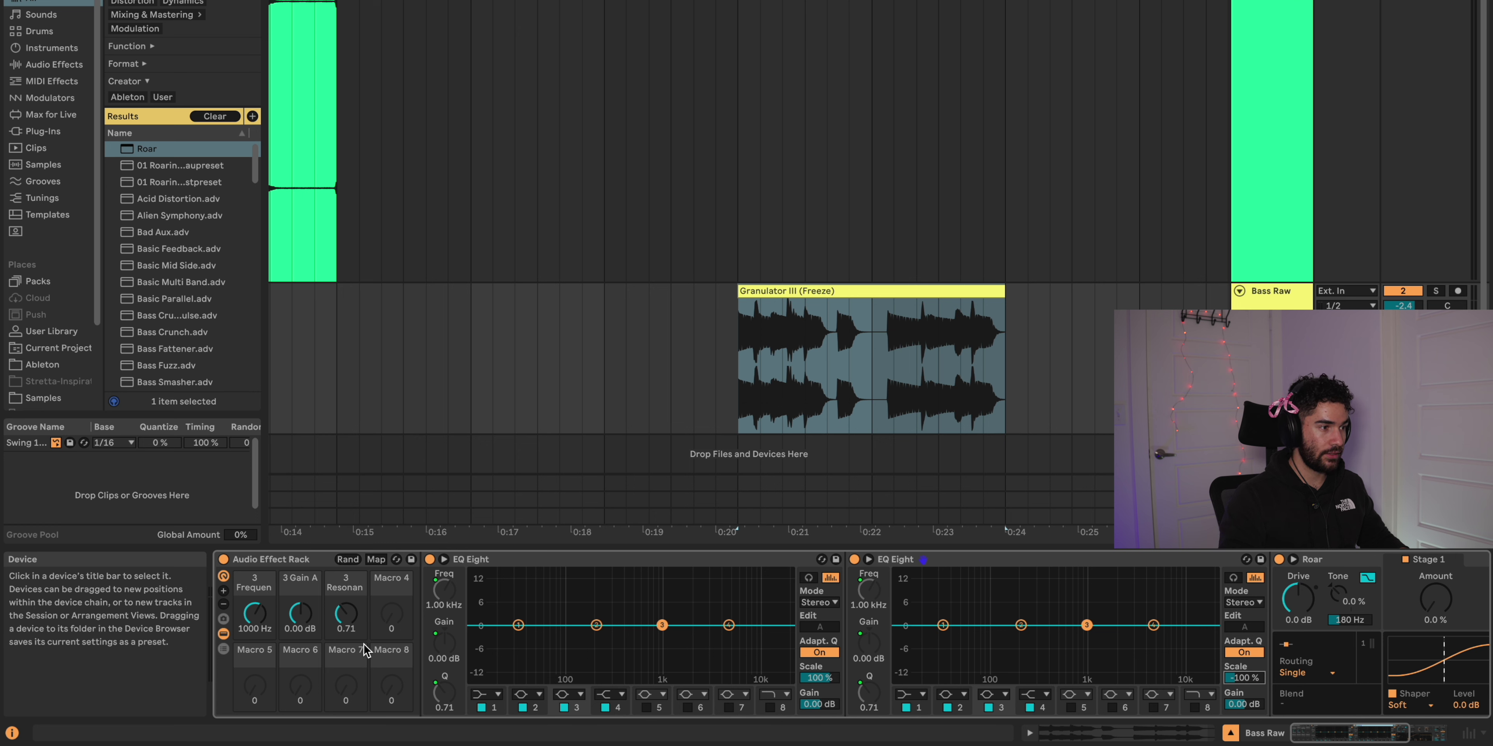
# Set Scale to 200 % on the first EQ Eight and -200 % on the second, checking with the gain macro at 5.31 dB before resetting it.
pyautogui.moveTo(300, 614)
pyautogui.mouseDown()
pyautogui.moveTo(300, 565)
pyautogui.moveTo(300, 655)
pyautogui.moveTo(300, 590)
pyautogui.mouseUp()
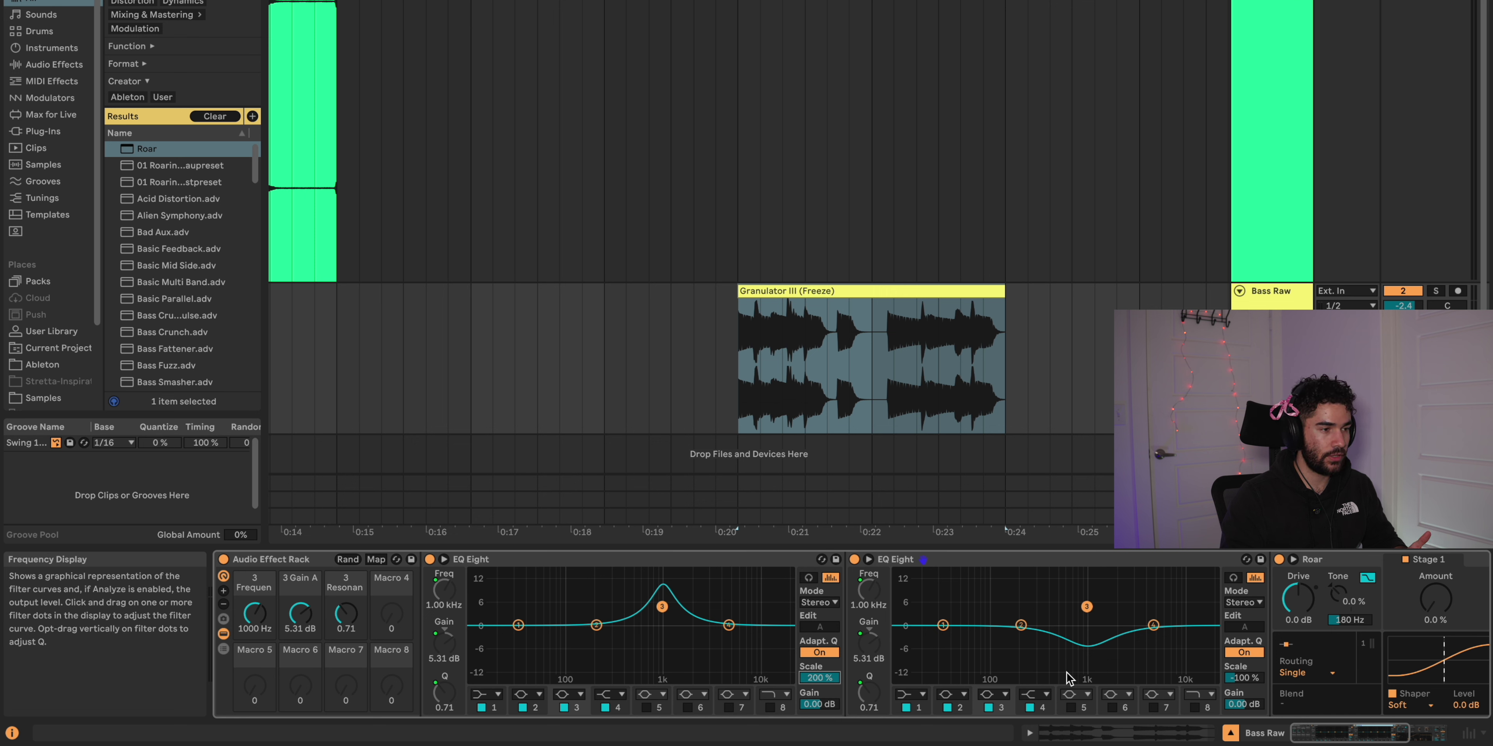
pyautogui.moveTo(1244, 678); pyautogui.dragTo(1244, 701)
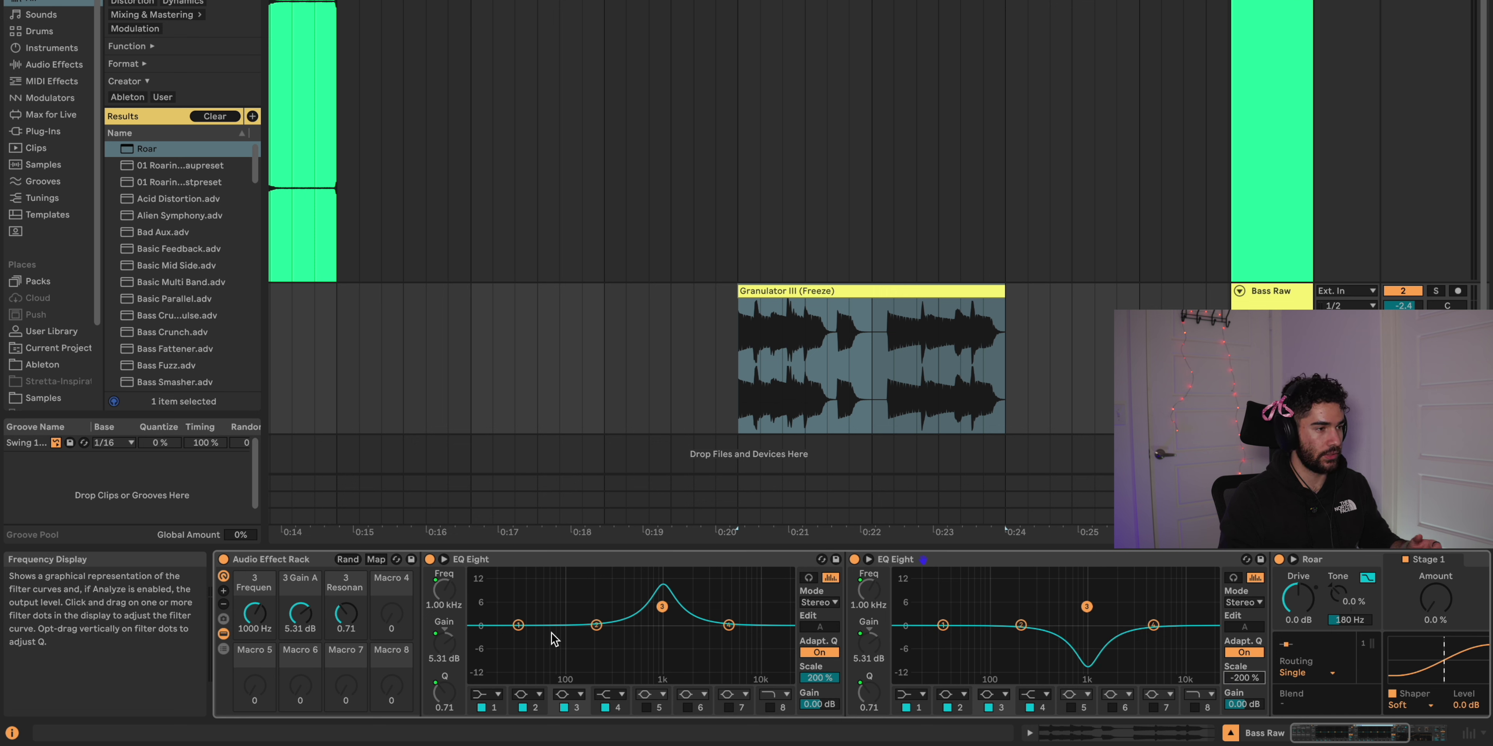
pyautogui.press('Delete')
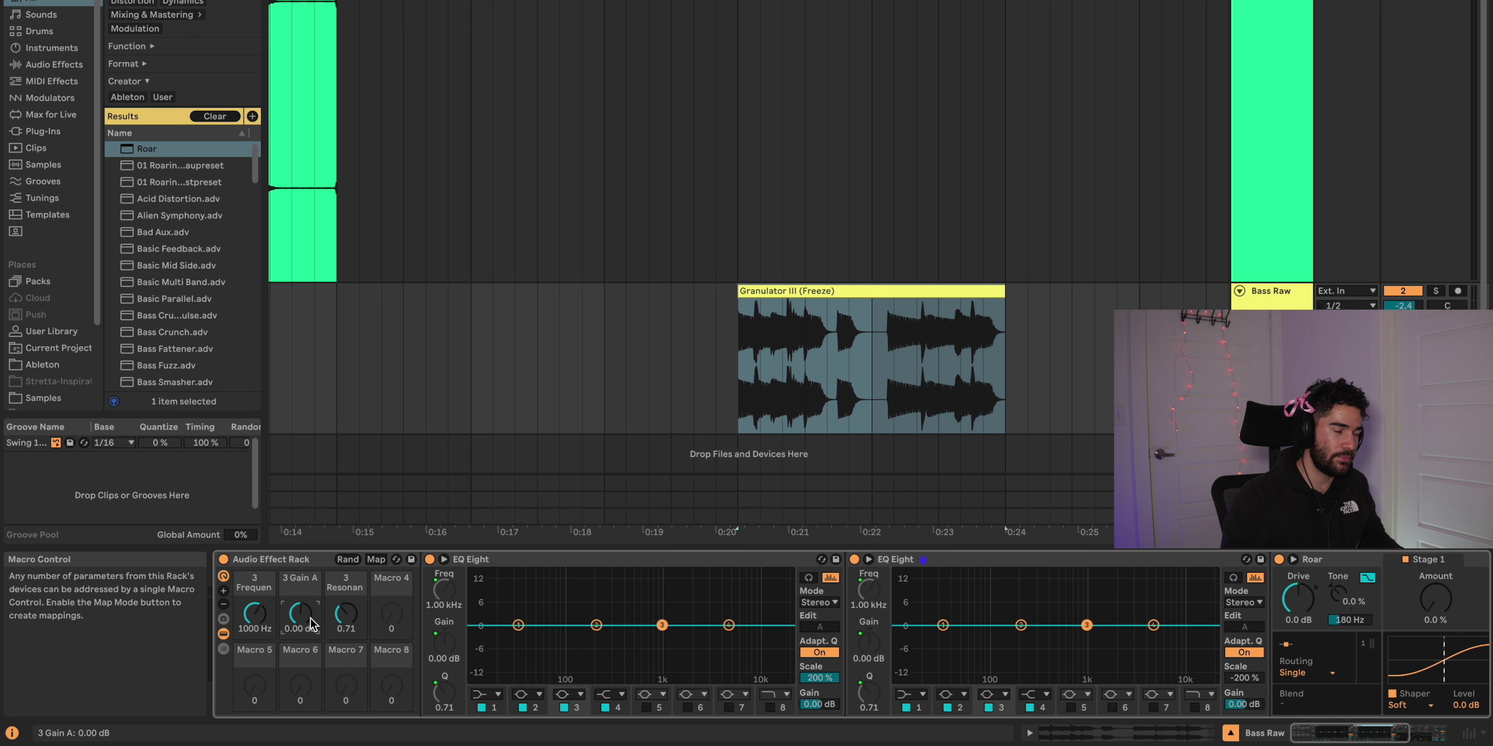
# Try the gain macro at 1 dB on both EQs and undo the change.
pyautogui.write('1')
pyautogui.press('Return')
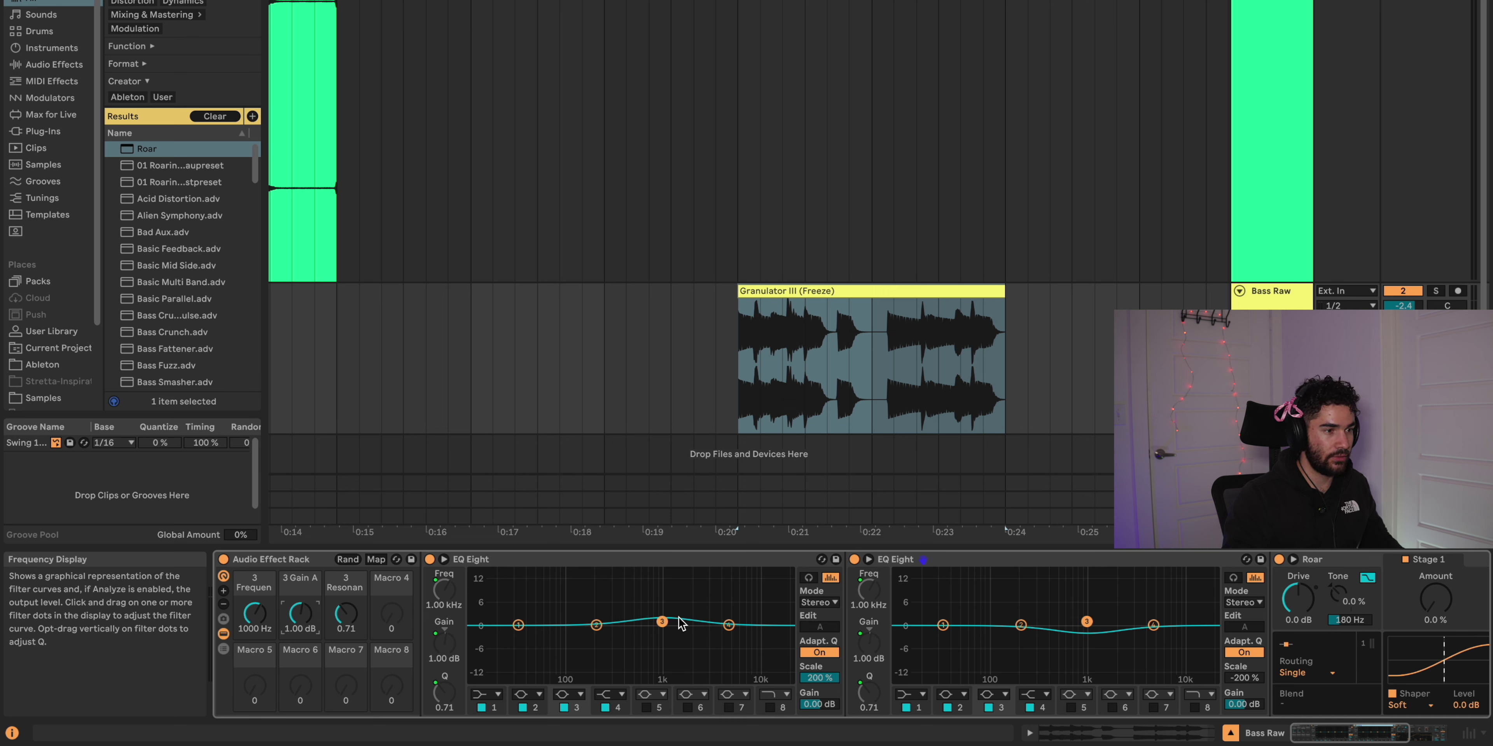
pyautogui.press('super+z')
# Move Roar between the two EQ Eight devices in the rack.
pyautogui.hscroll(3, 636, 634)
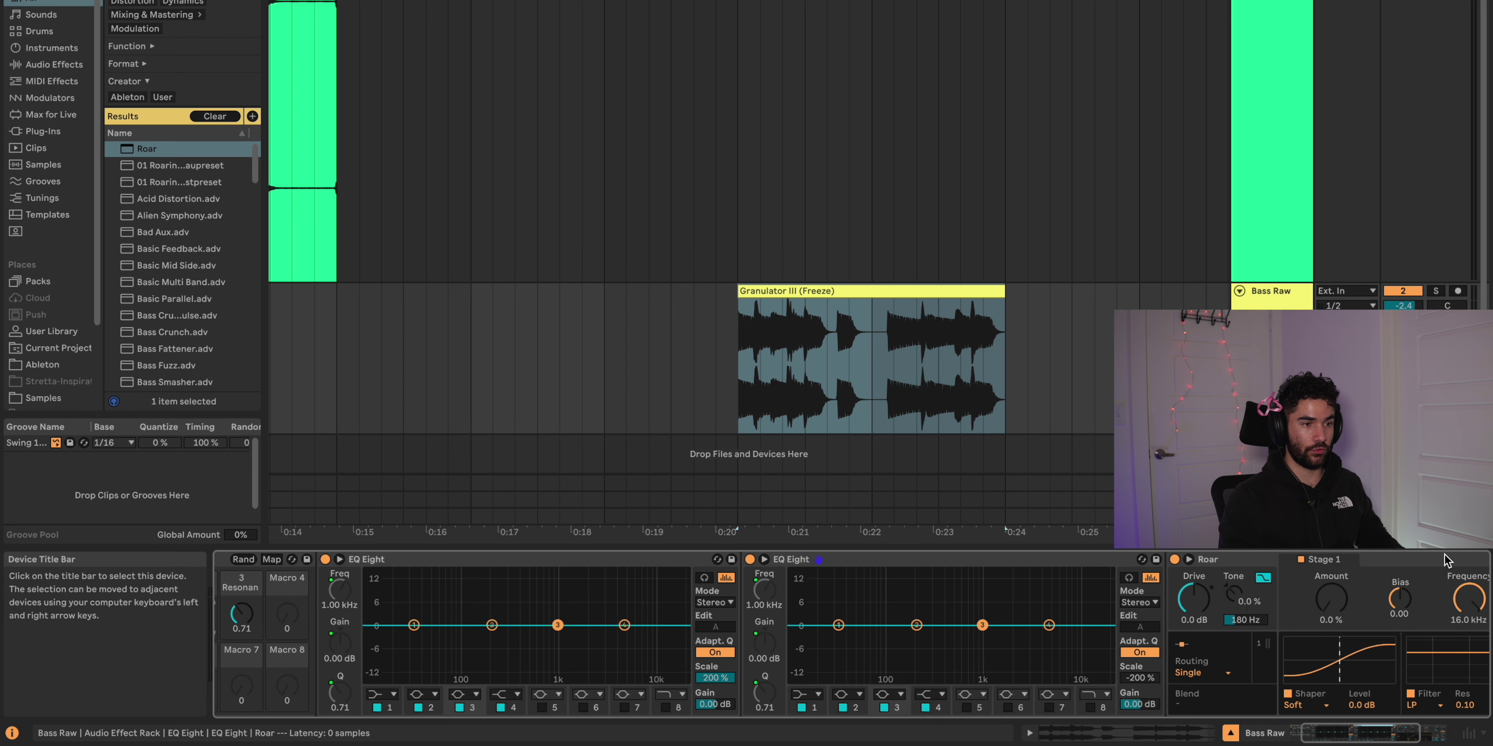
pyautogui.click(1376, 560)
pyautogui.moveTo(780, 594); pyautogui.dragTo(561, 625)
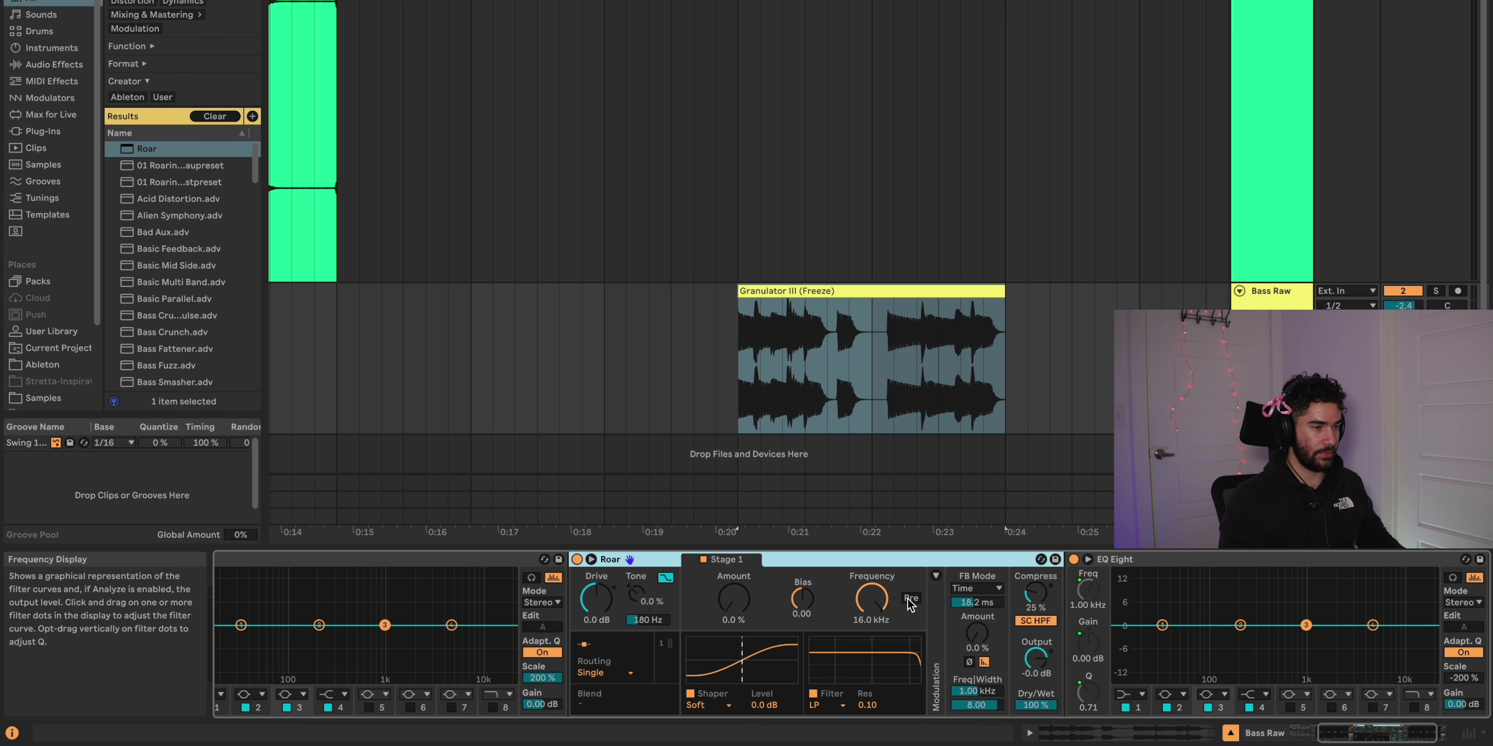
# Play the bass and set Roar to Multi Band routing with Tube shaping at 33 % Amount on the Mid band, adjusting its output level.
pyautogui.hscroll(-3, 754, 609)
pyautogui.press('space')
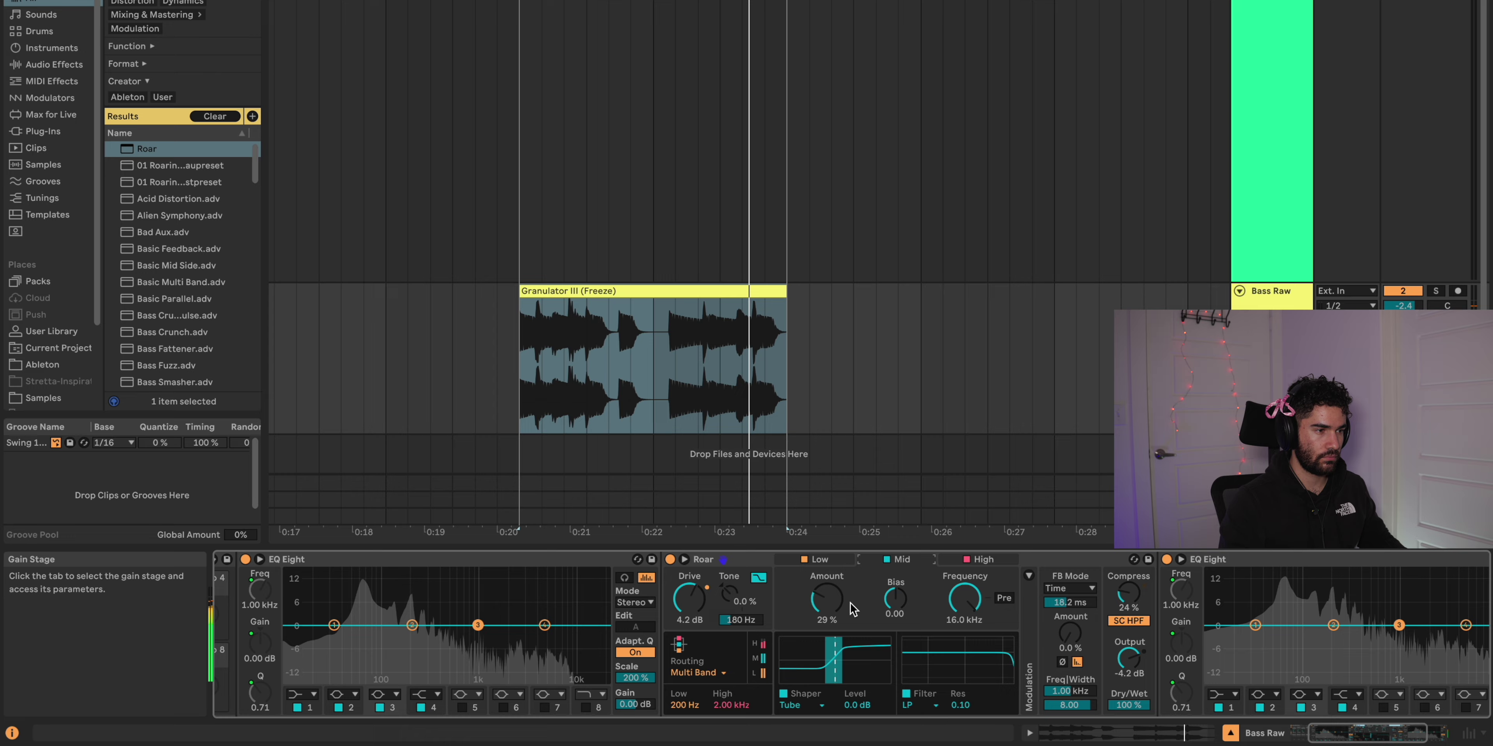
pyautogui.moveTo(827, 600); pyautogui.dragTo(826, 608)
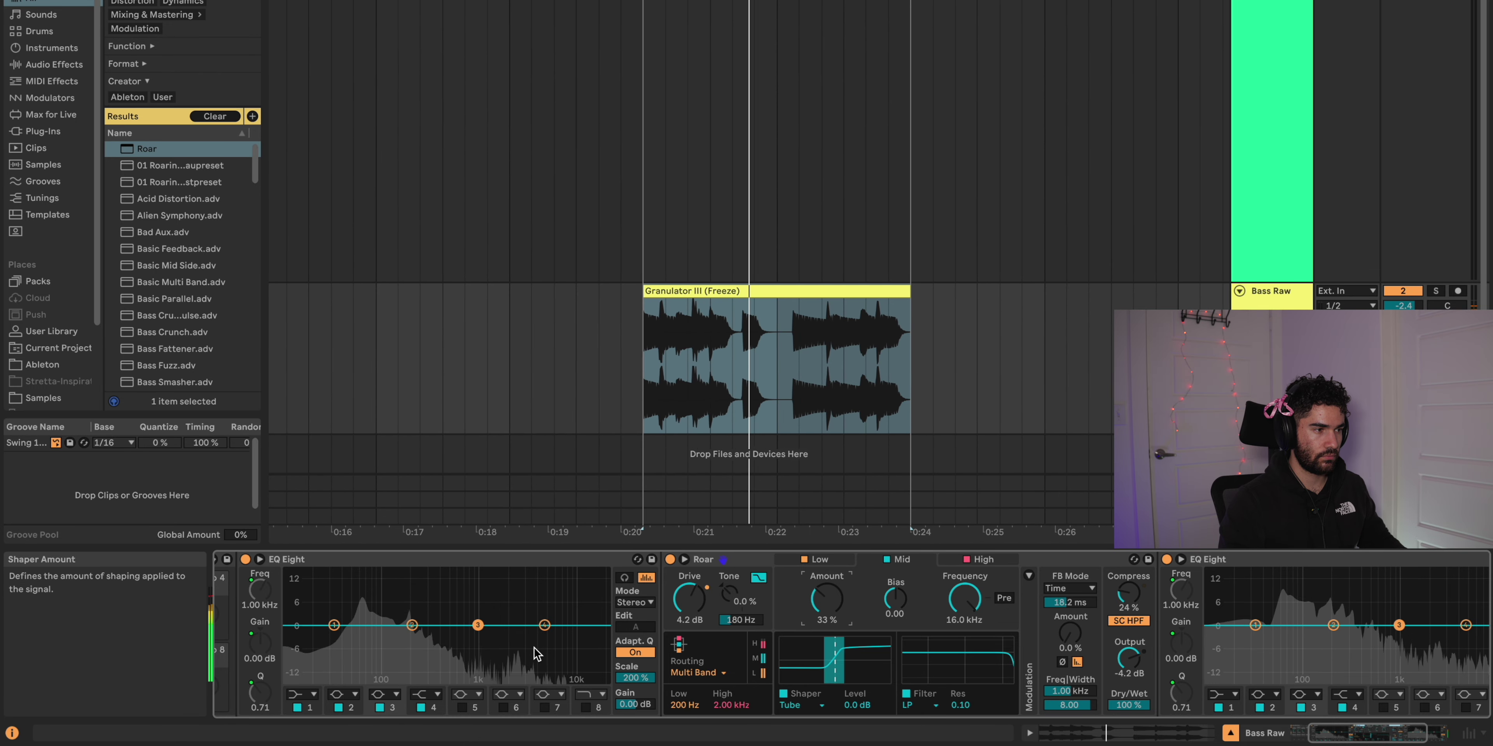
pyautogui.hscroll(-3, 489, 677)
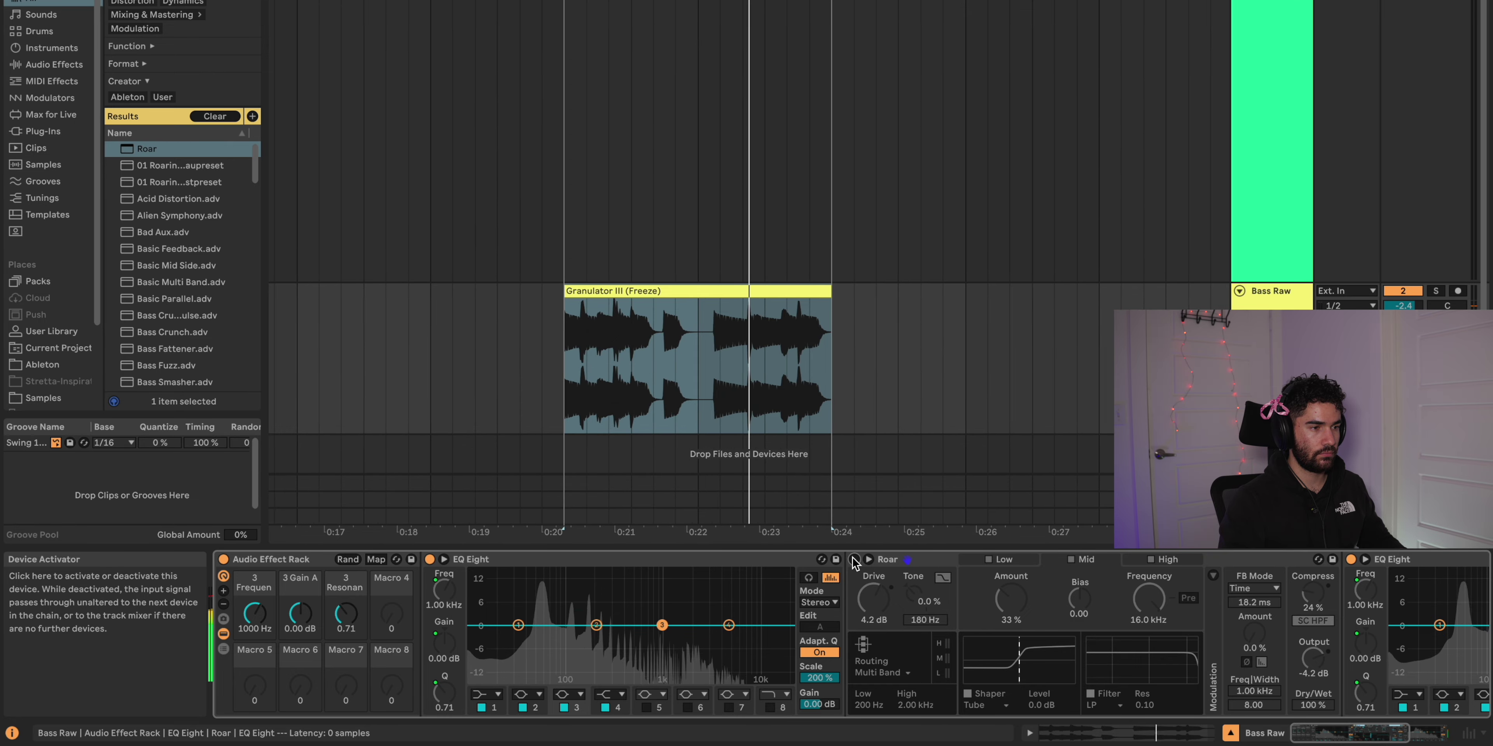
pyautogui.hscroll(2, 663, 646)
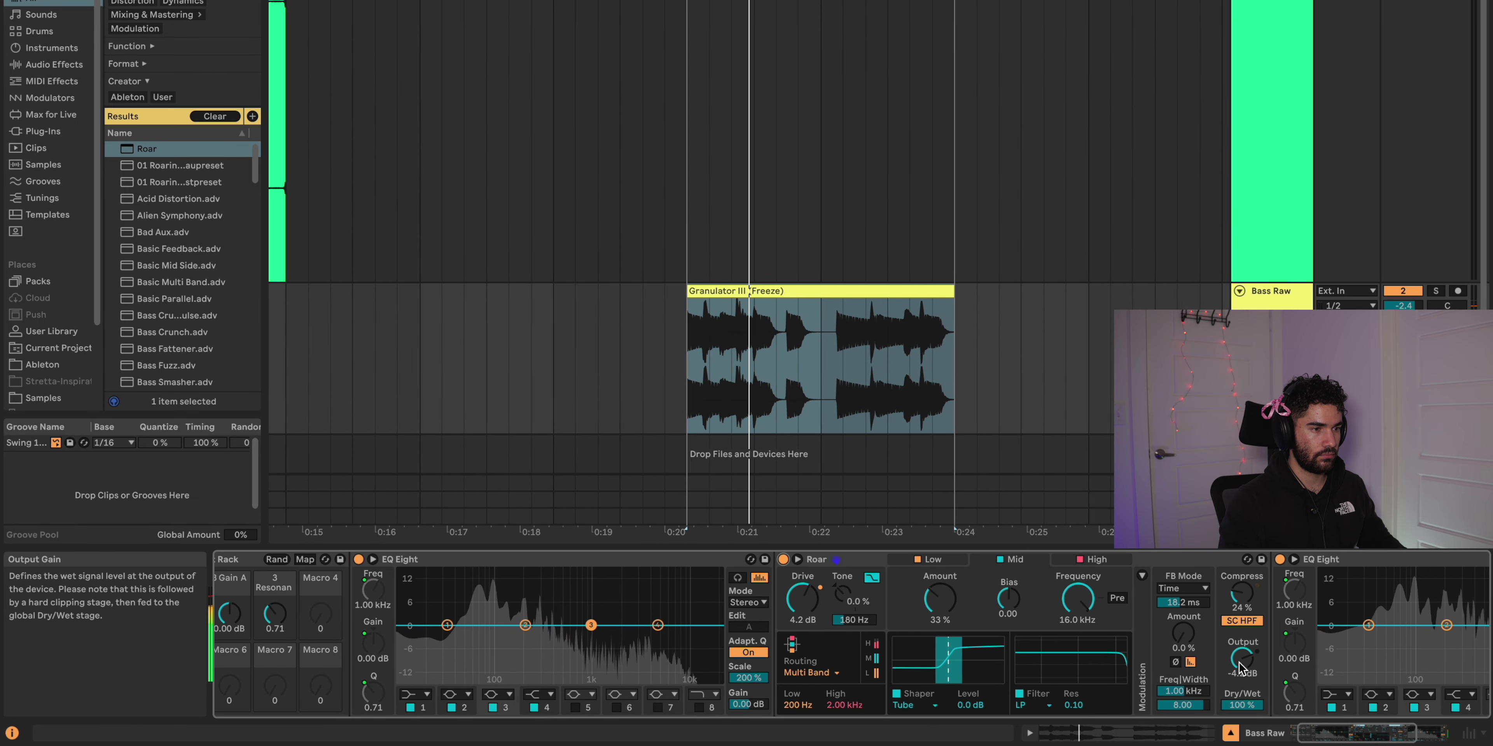
pyautogui.moveTo(1242, 657)
pyautogui.mouseDown()
pyautogui.moveTo(1242, 675)
pyautogui.moveTo(1242, 654)
pyautogui.mouseUp()
pyautogui.hscroll(-3, 653, 664)
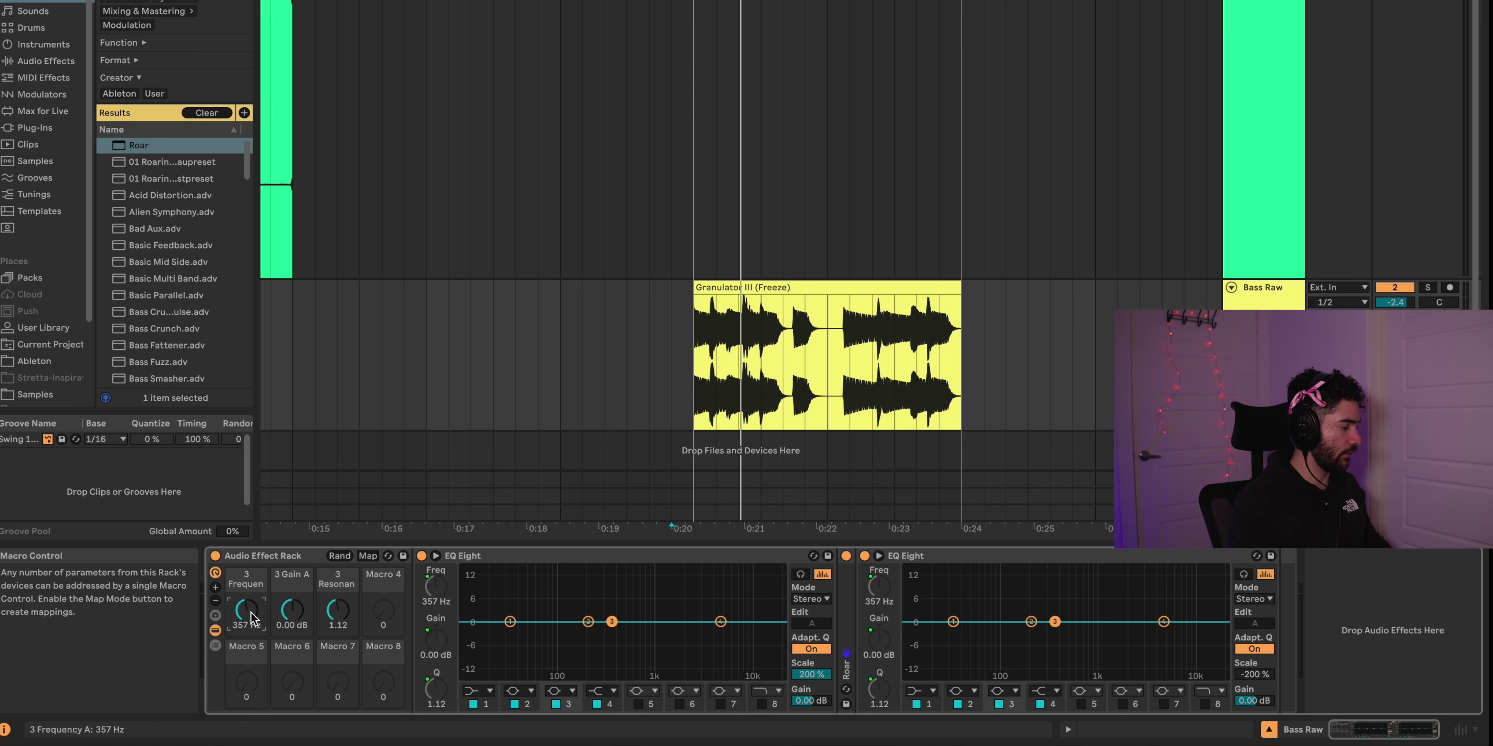
# MIDI-map the frequency, gain and resonance macros to controller knobs CC 5, 6 and 7 on channel 1.
pyautogui.press('super+m')
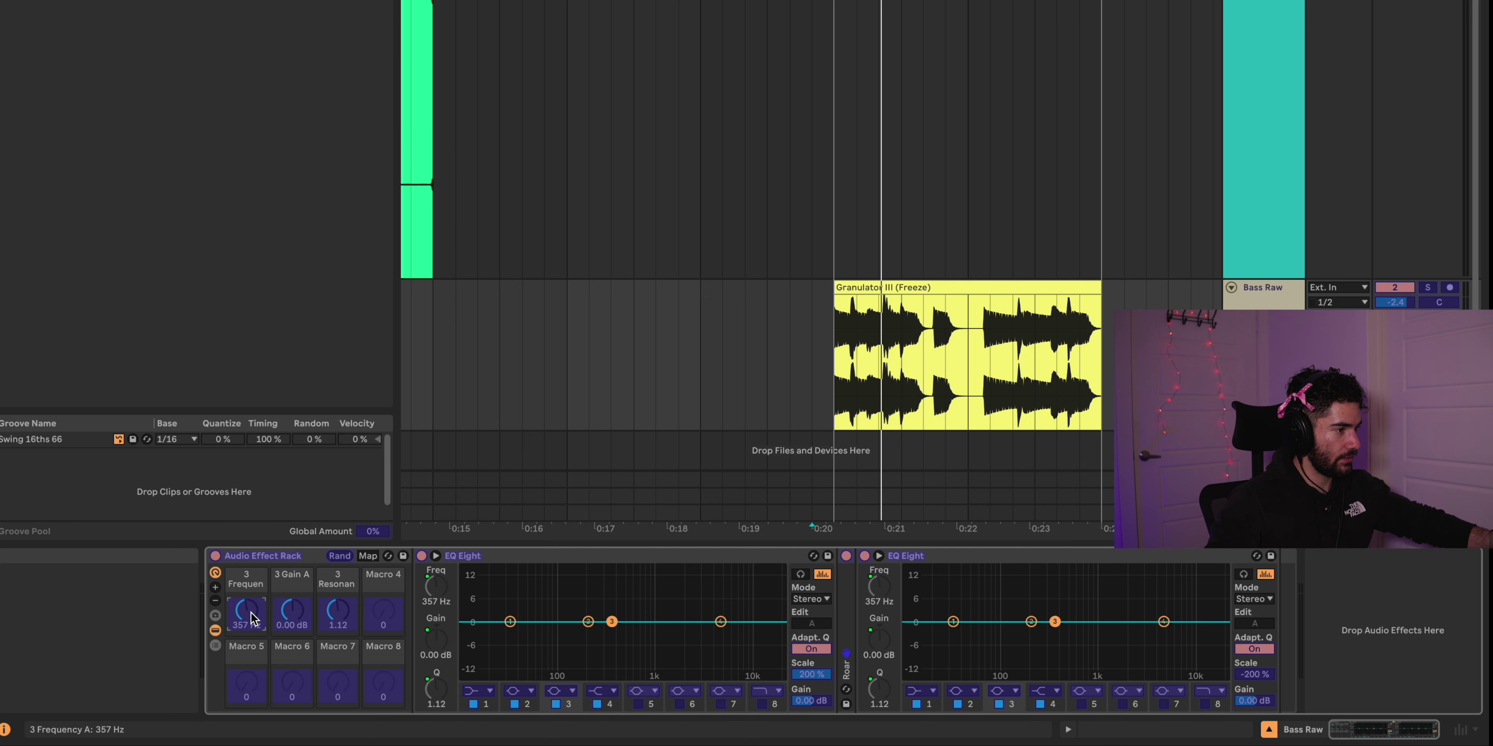
pyautogui.click(291, 613)
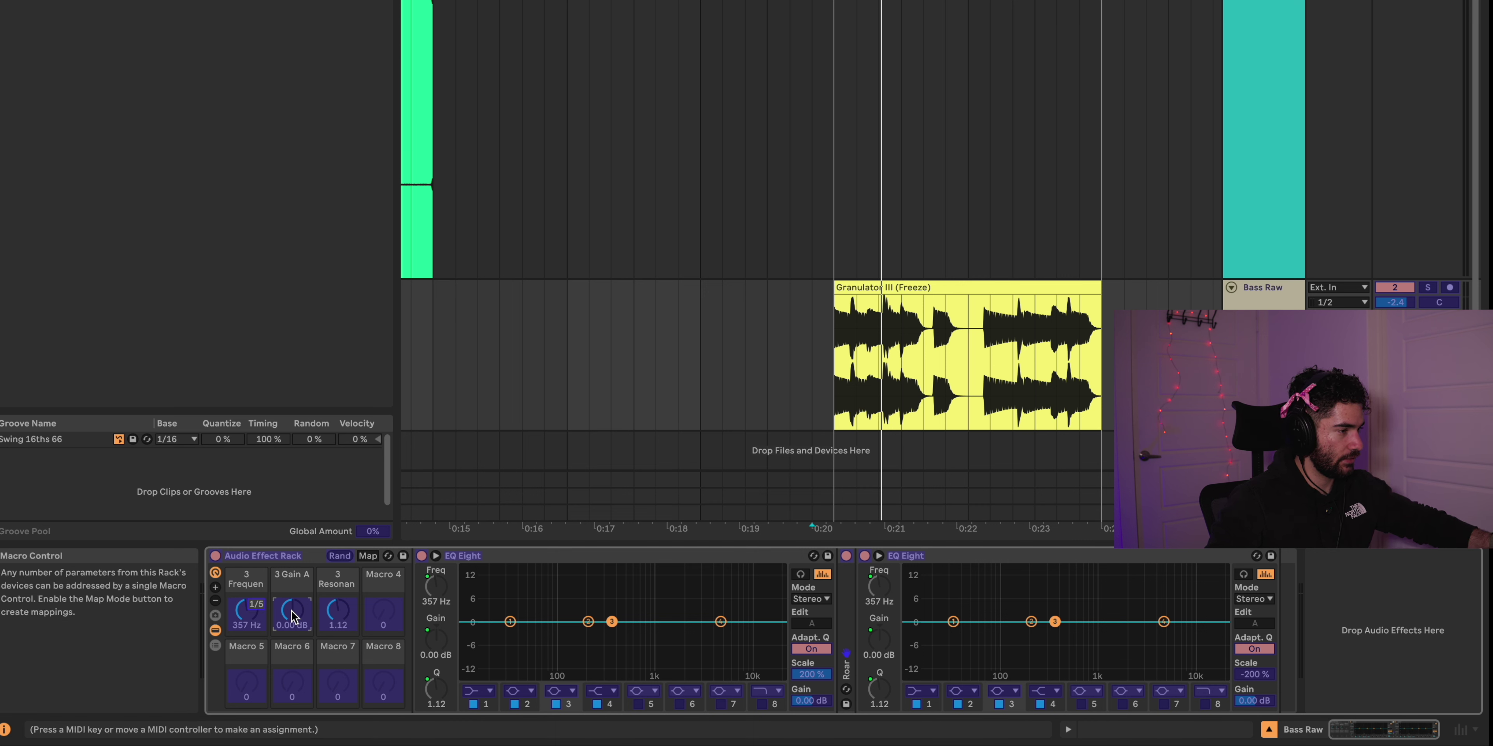
pyautogui.click(338, 625)
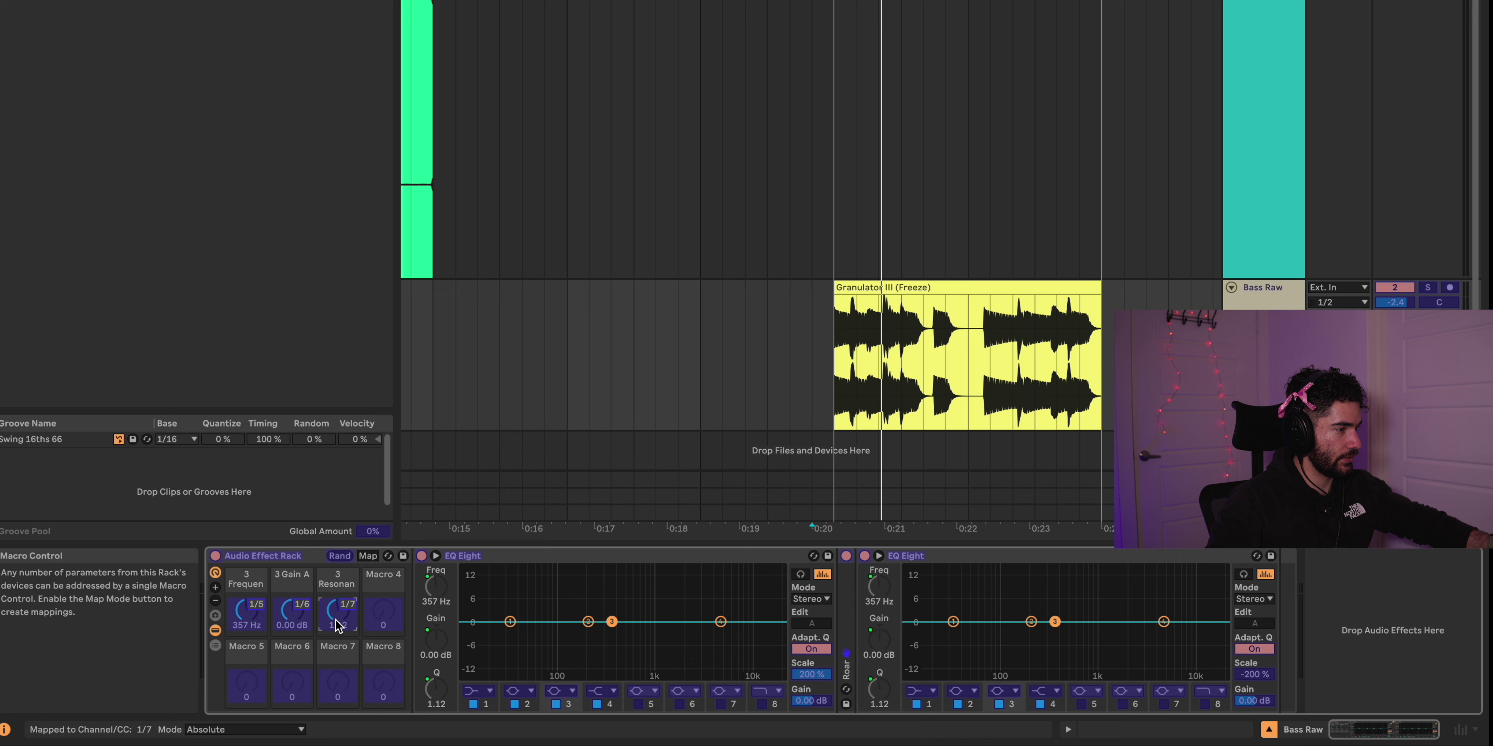
pyautogui.press('super+m')
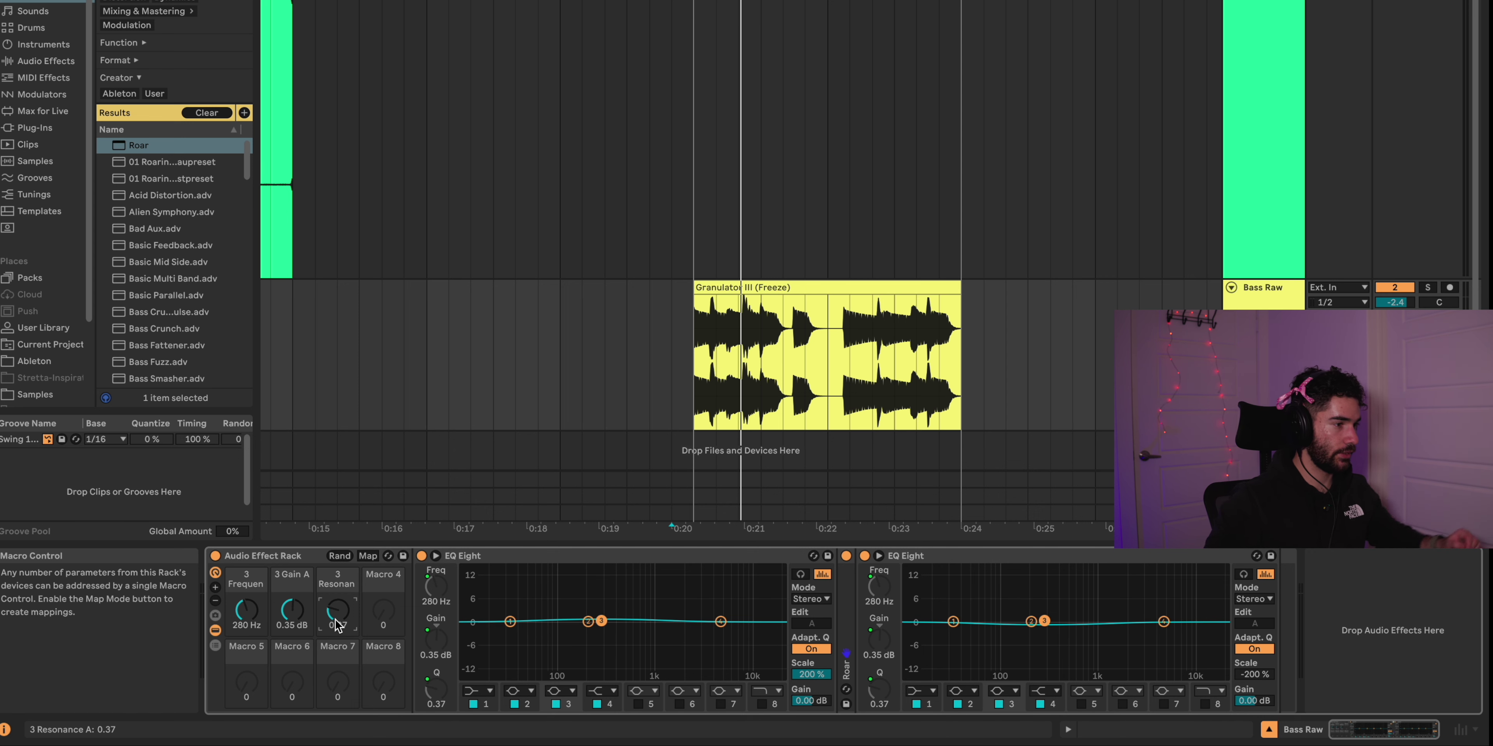
# Reset the gain macro and, while the bass plays, set the macros to 144 Hz frequency, 8.15 dB gain and 0.51 resonance.
pyautogui.click(292, 612)
pyautogui.press('Delete')
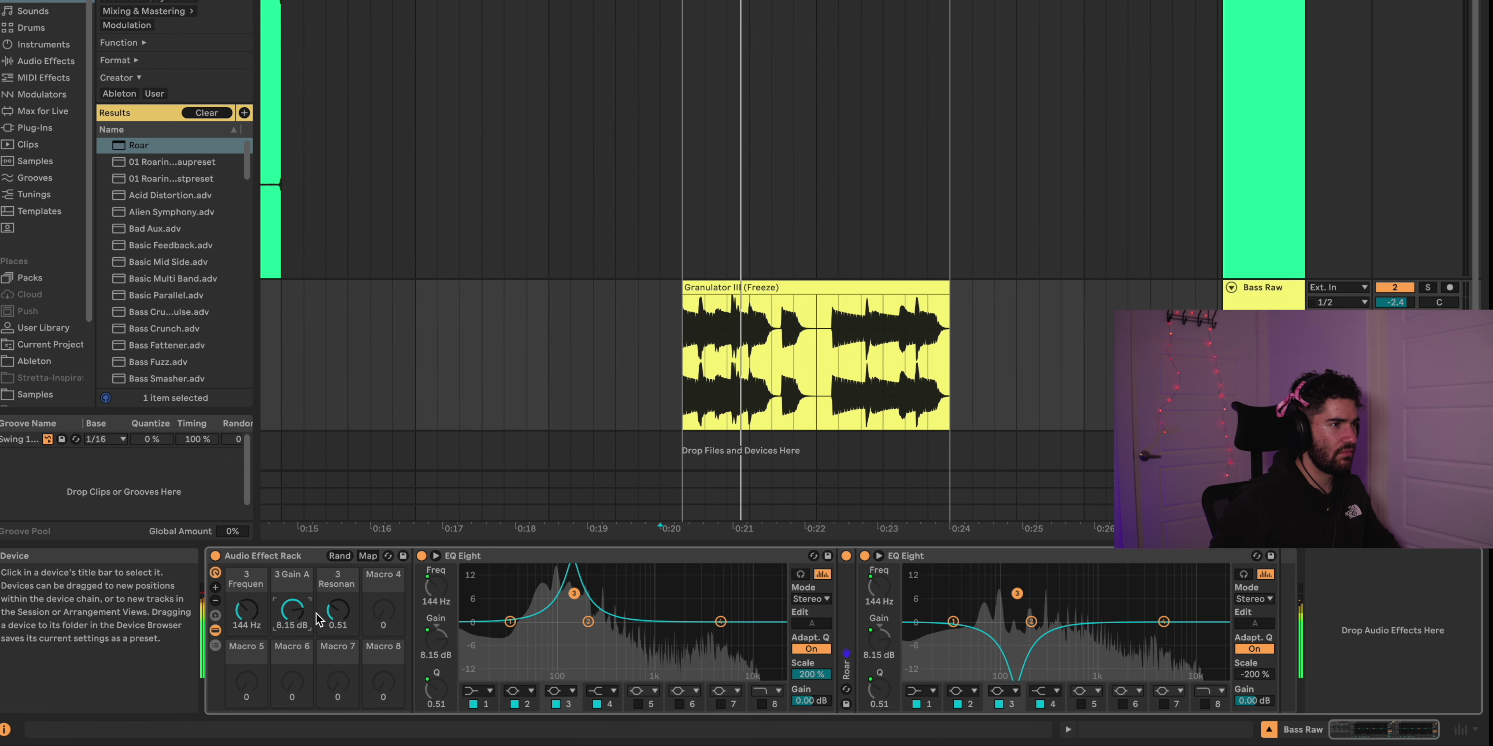
pyautogui.press('space')
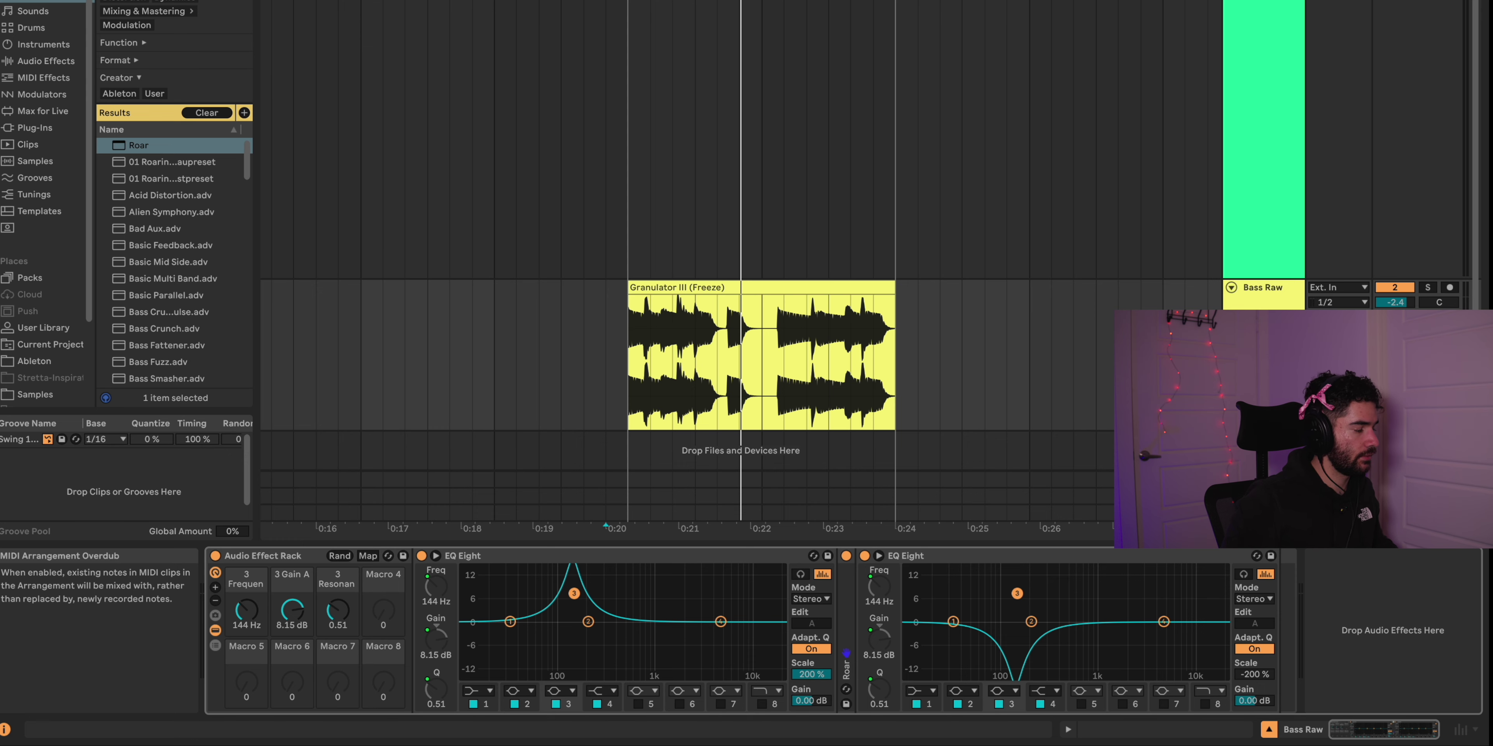
# Record frequency and gain macro movements as automation over the bass clip, display the frequency envelope and play the result back.
pyautogui.press('space')
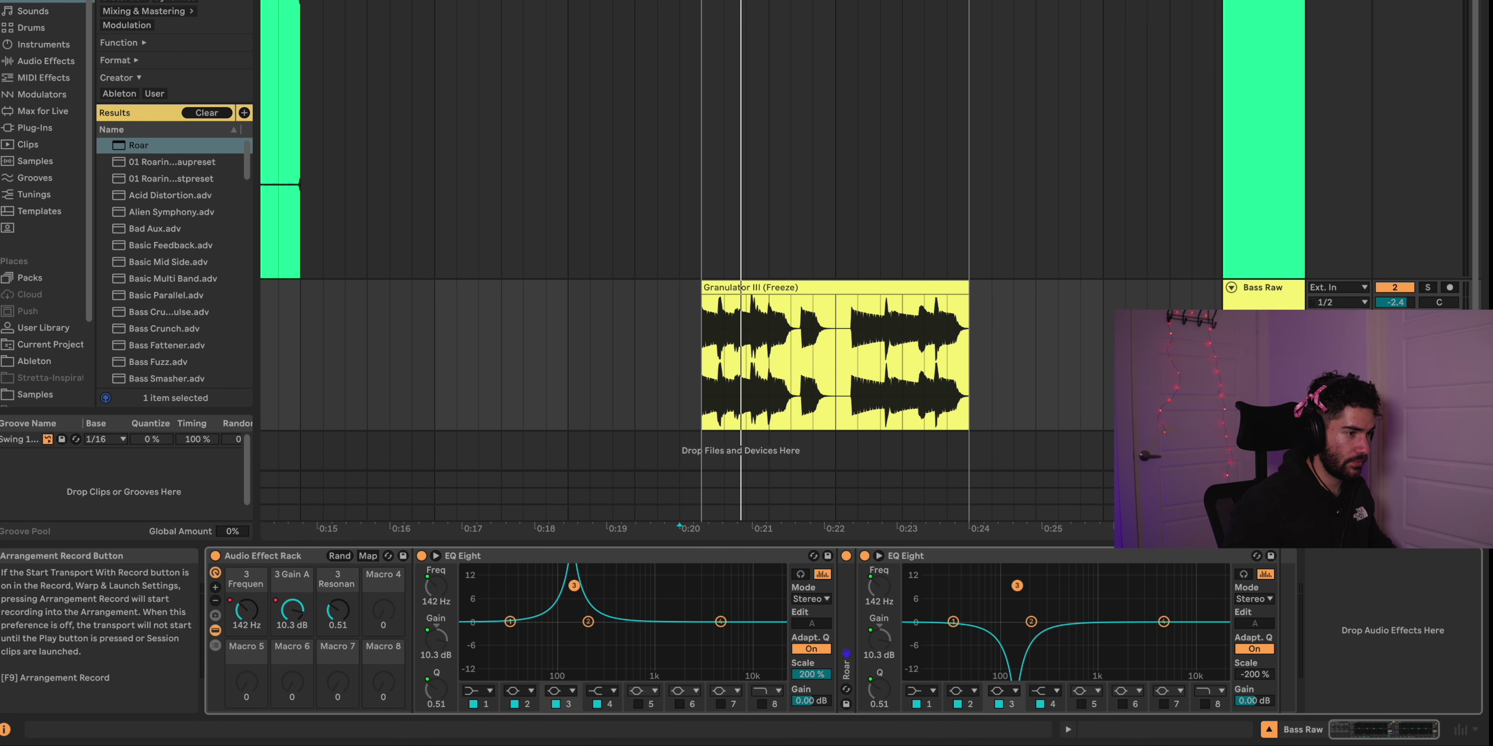
pyautogui.press('a')
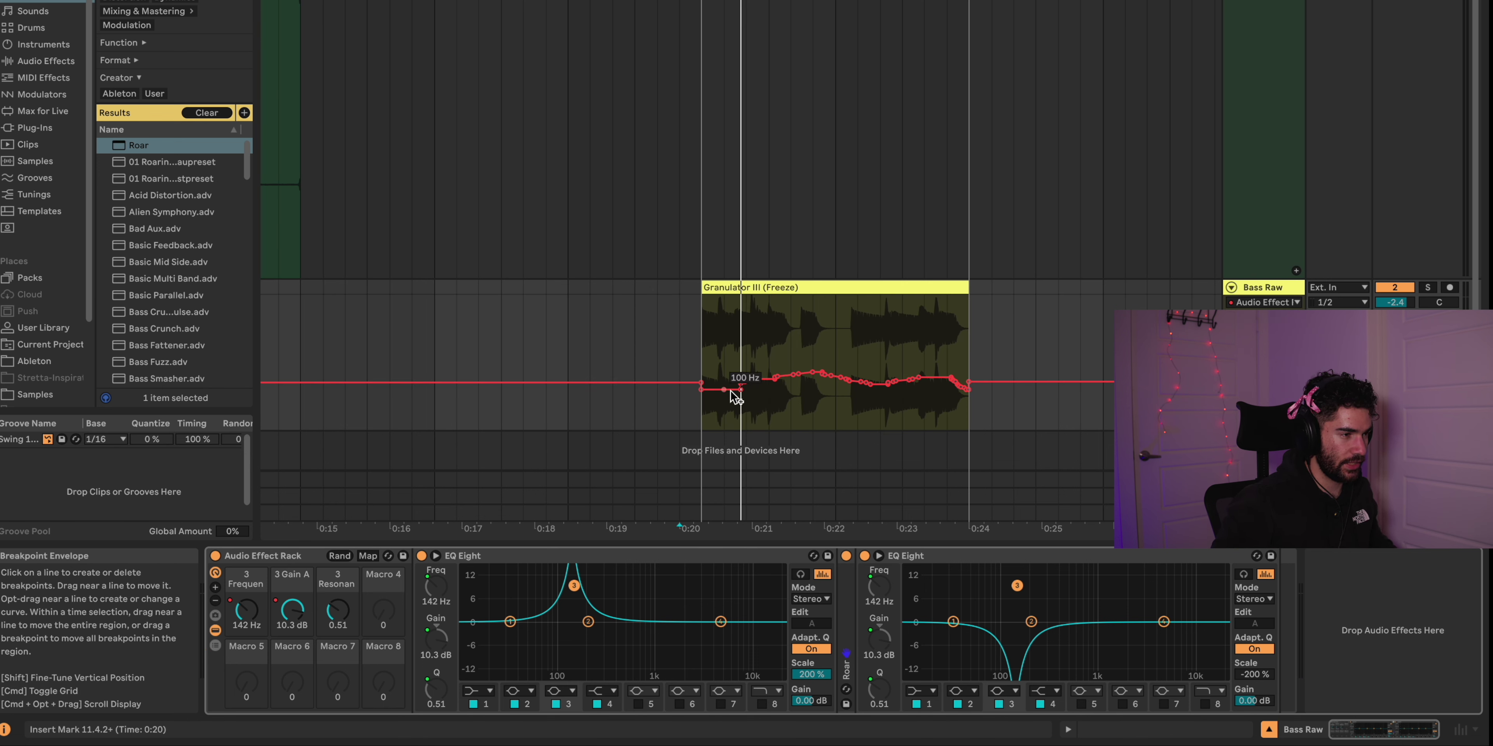
pyautogui.press('space')
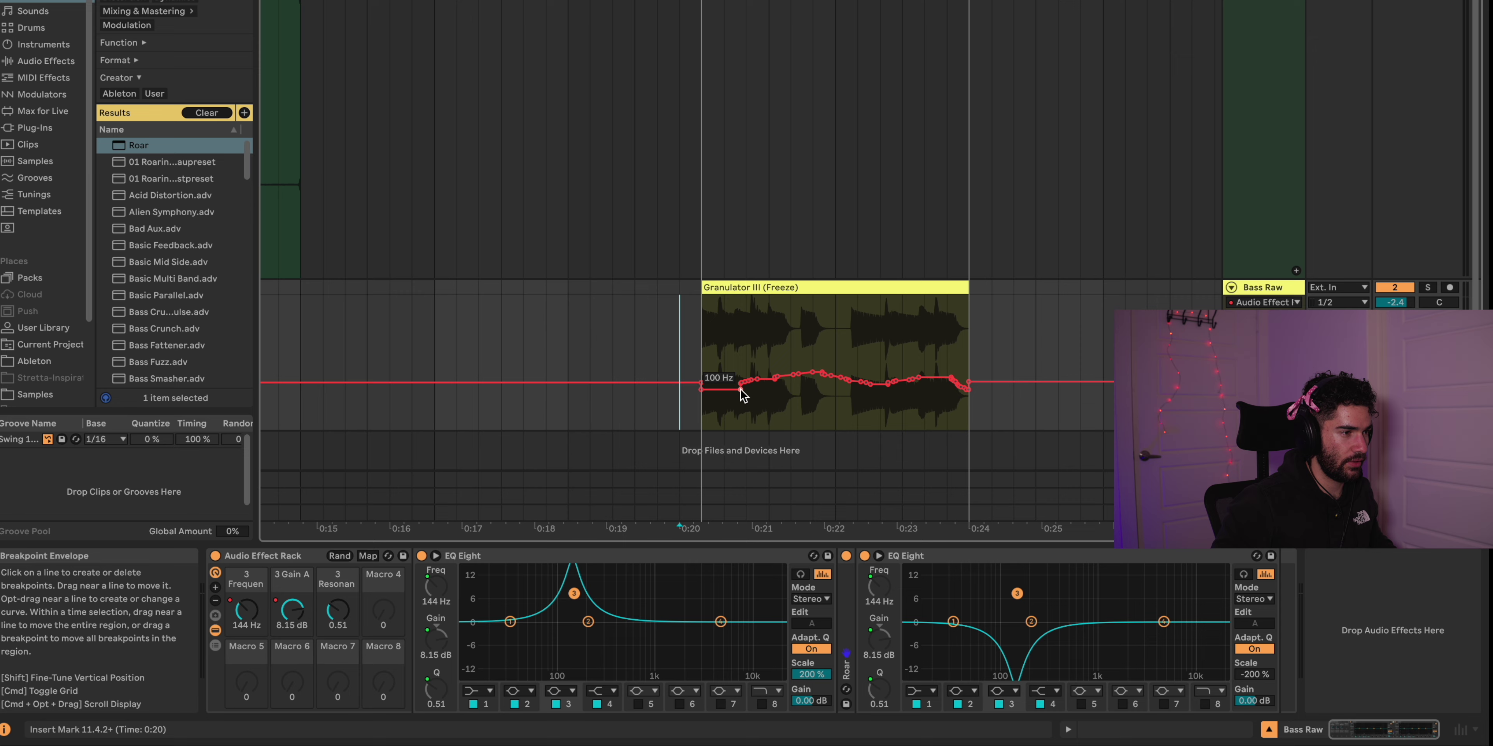
pyautogui.press('space')
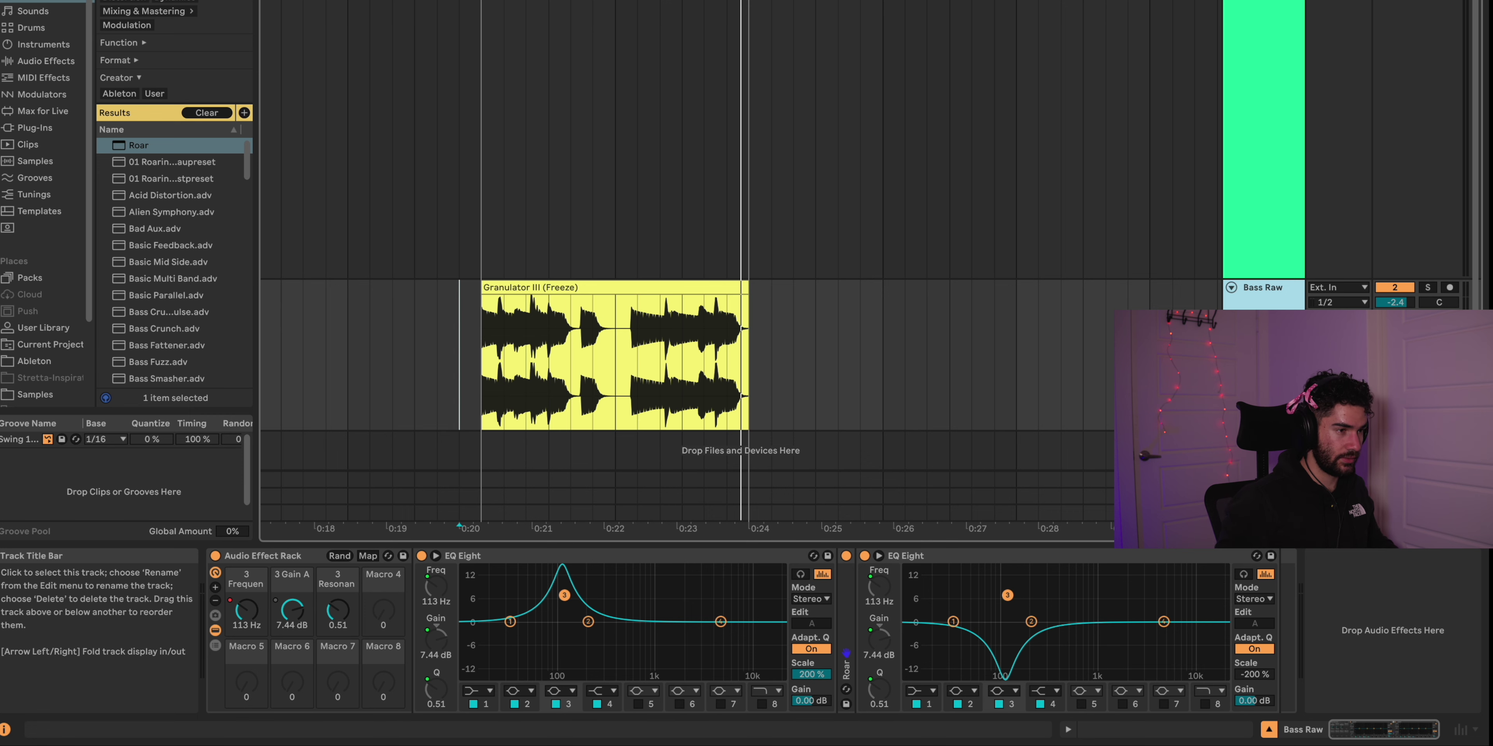
# Freeze and flatten the Bass Raw track with its EQ Eight and Roar rack, and play the rendered clip.
pyautogui.rightClick(1263, 287)
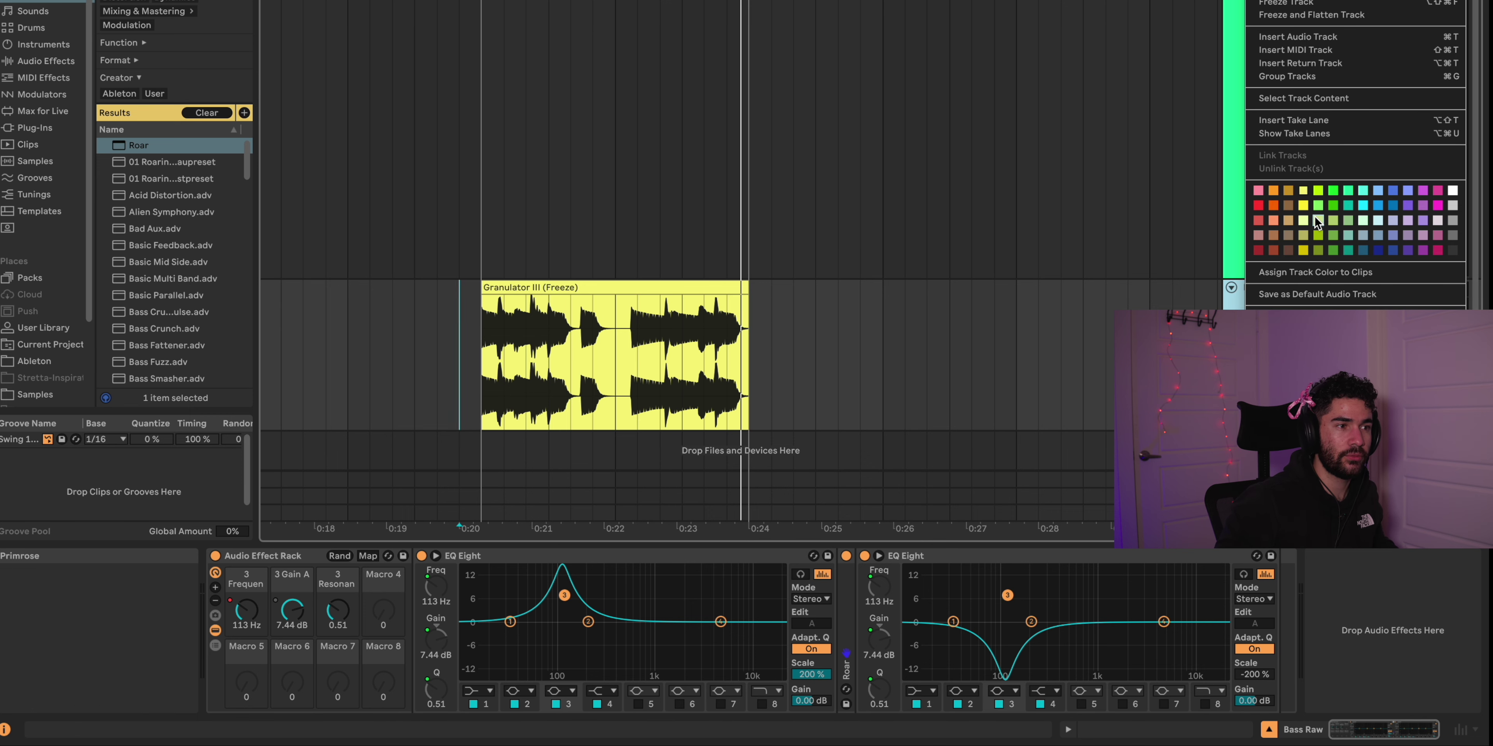
pyautogui.click(1311, 14)
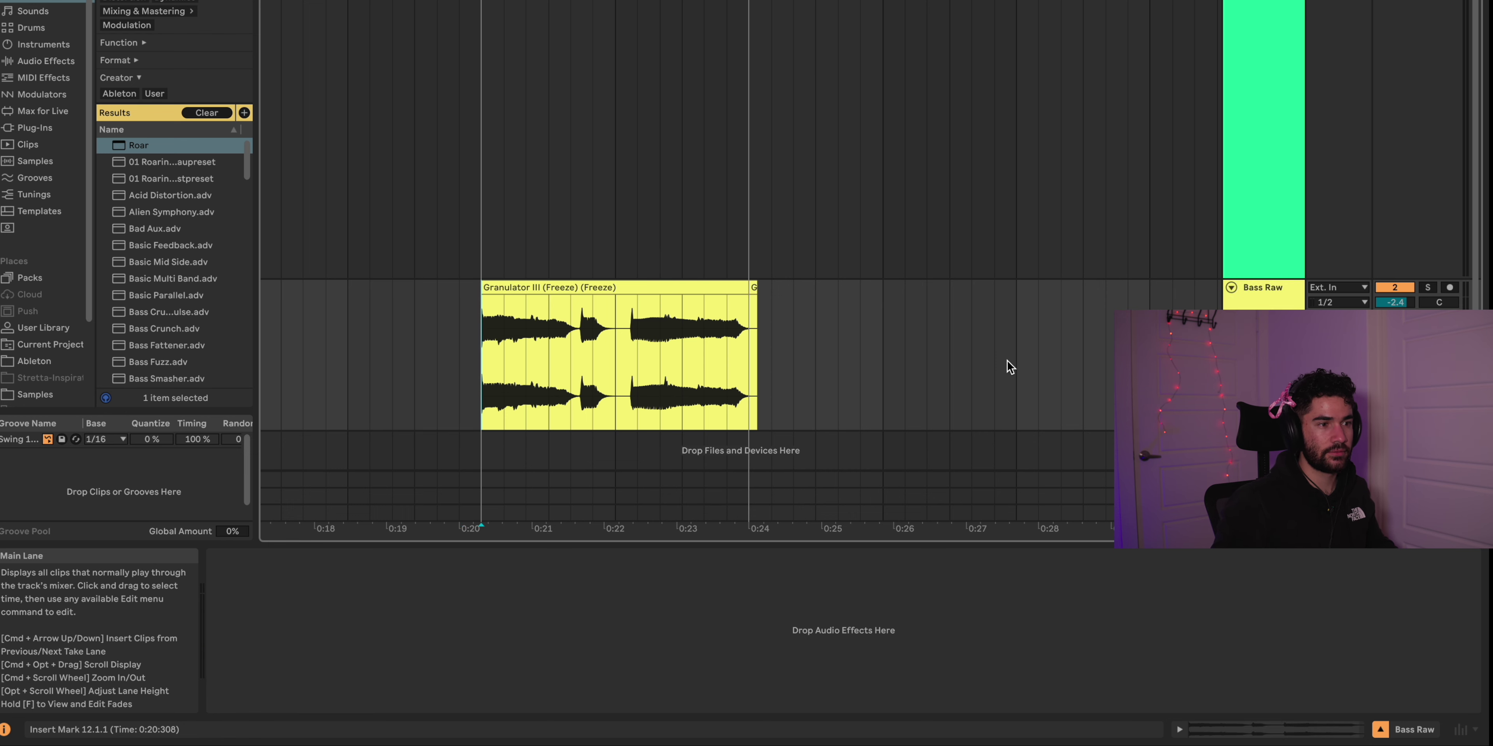
pyautogui.press('space')
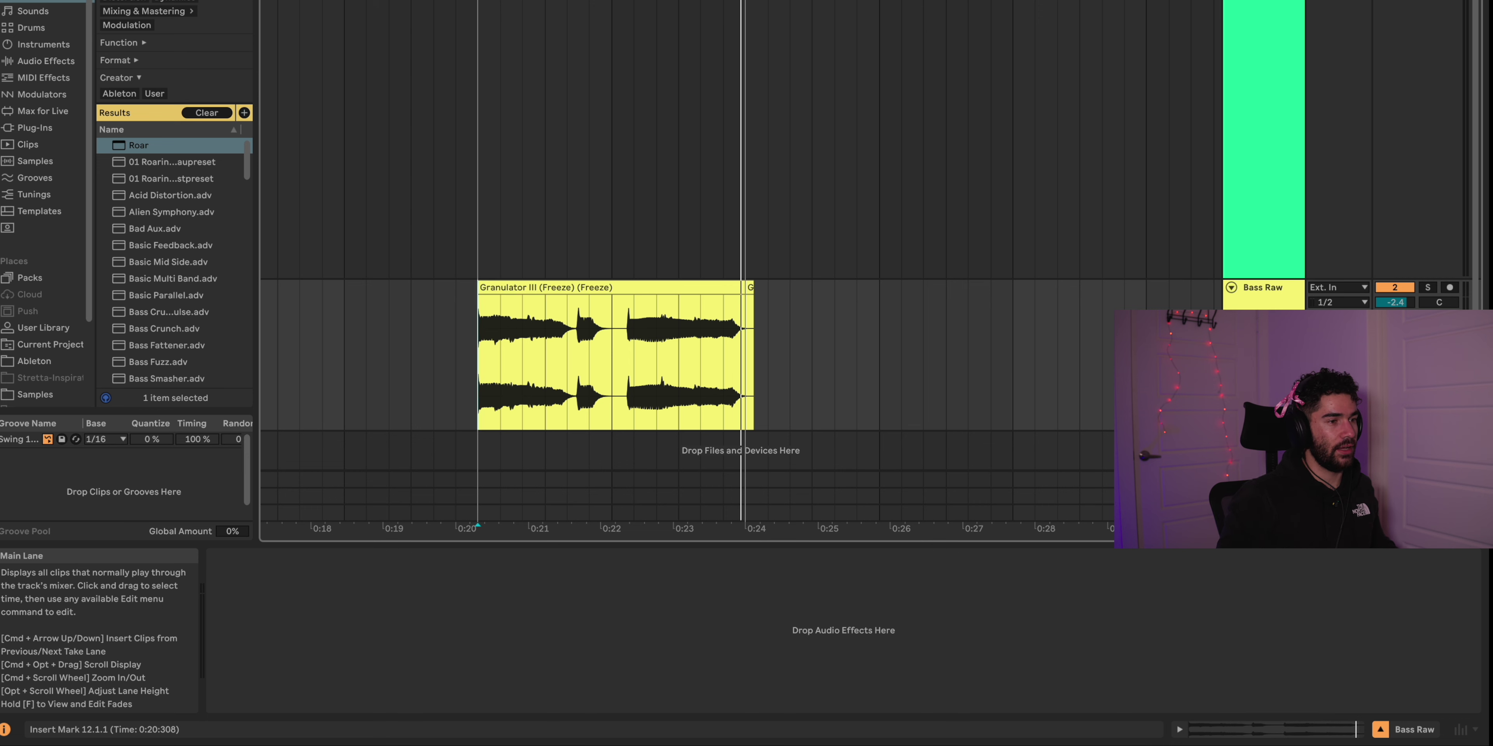
# On Bass Raw, add a resonant low cut near 50 Hz and a 6 dB/oct high cut near 5 kHz in Pro-Q 4.
pyautogui.click(1263, 290)
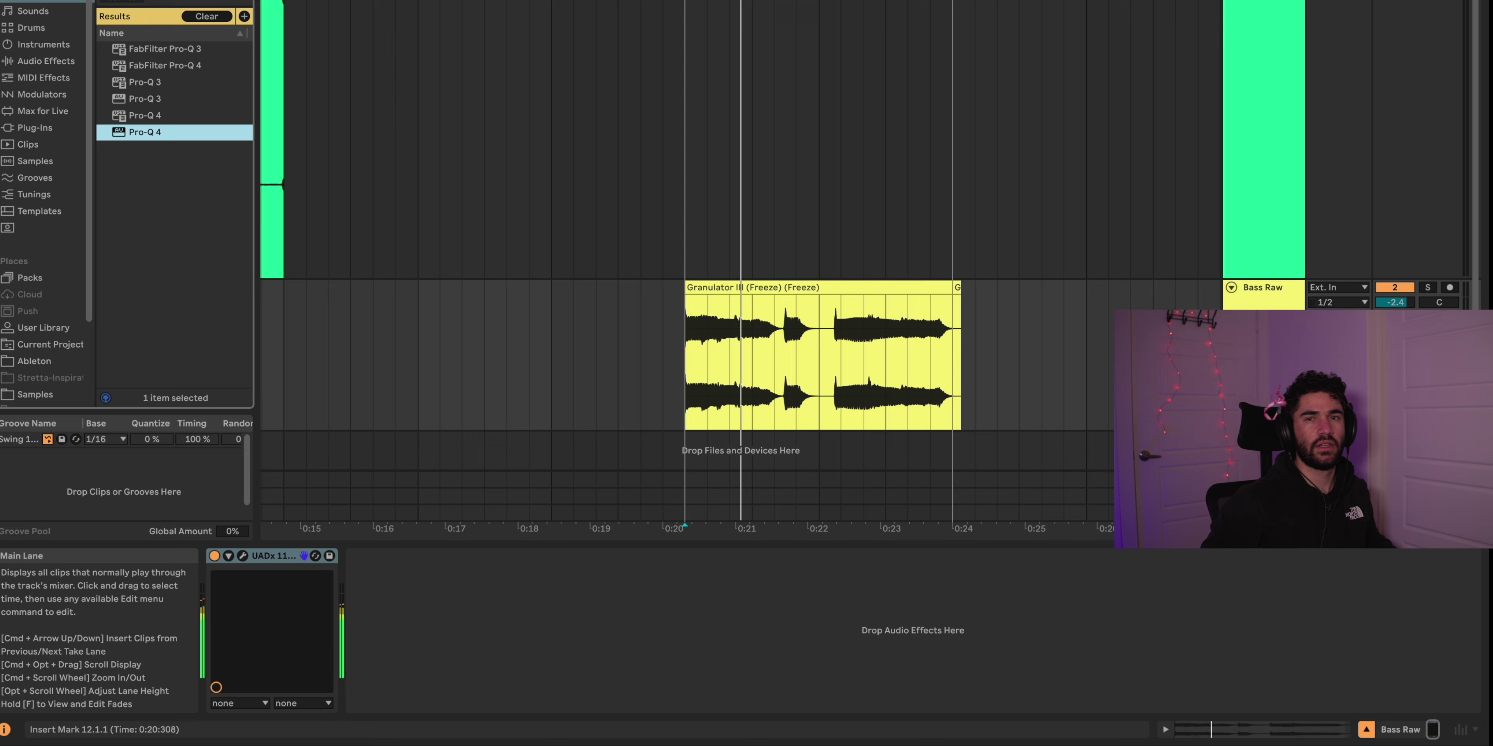
pyautogui.press('super+alt+p')
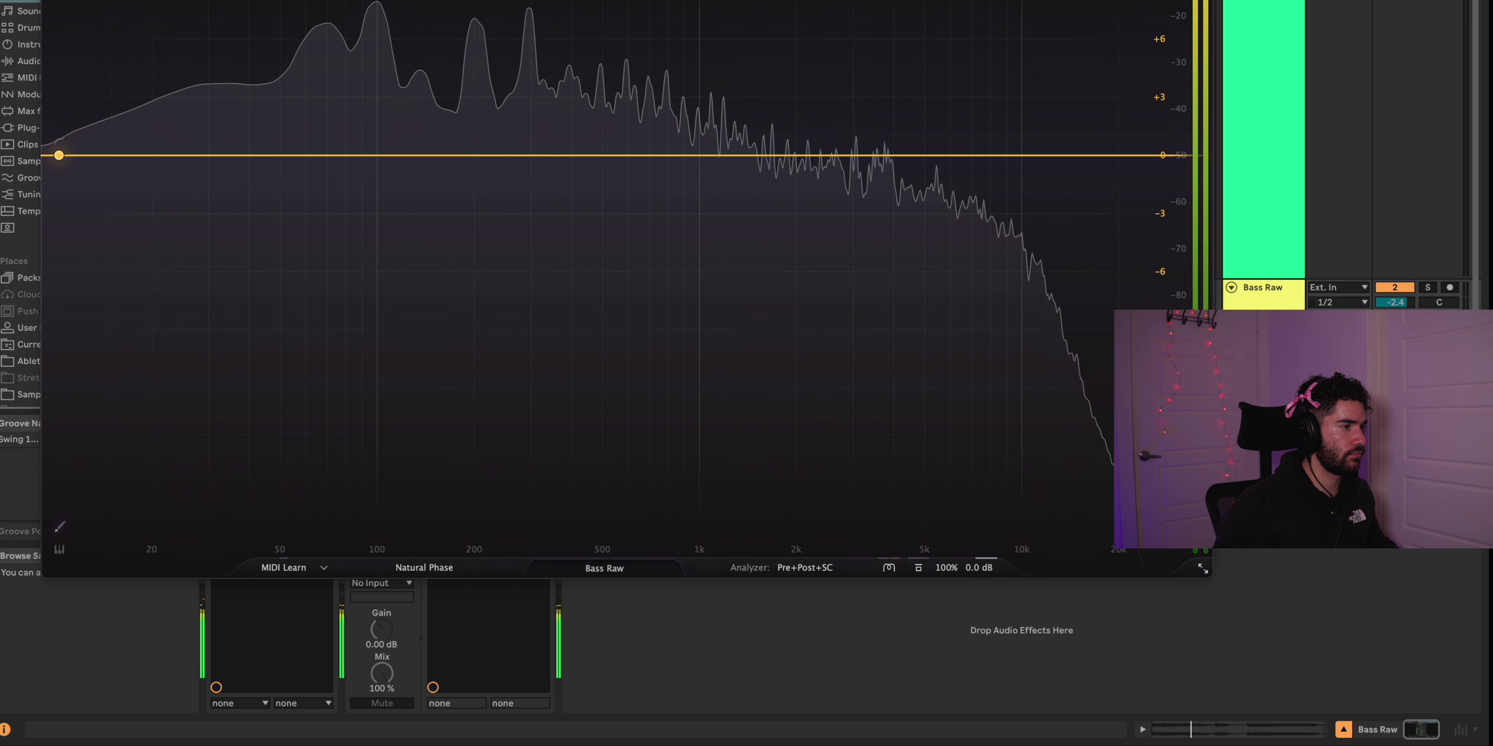
pyautogui.moveTo(59, 156); pyautogui.dragTo(289, 57)
pyautogui.scroll(-1, 297, 89)
pyautogui.click(943, 154)
pyautogui.moveTo(942, 153)
pyautogui.mouseDown()
pyautogui.moveTo(1016, 153)
pyautogui.moveTo(930, 156)
pyautogui.mouseUp()
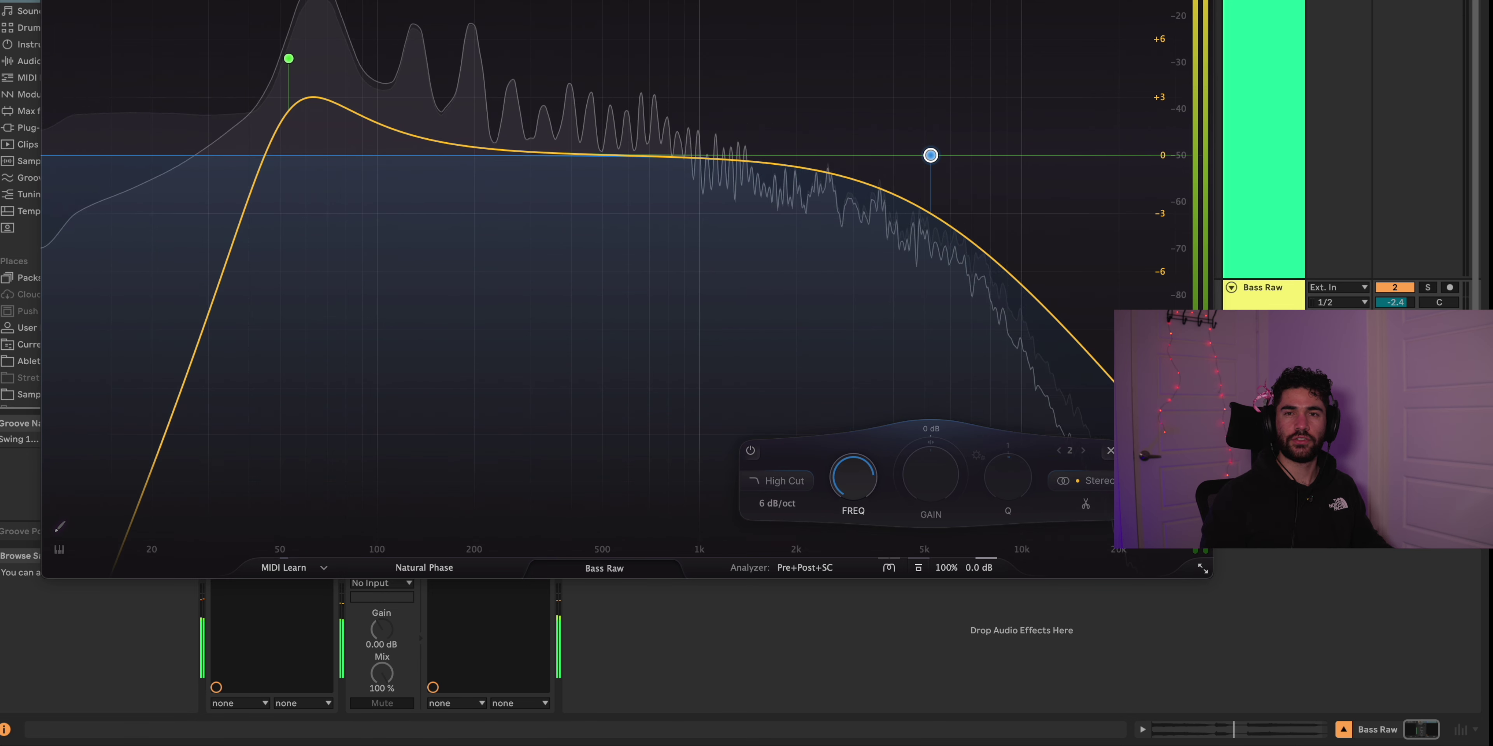
pyautogui.press('super+alt+p')
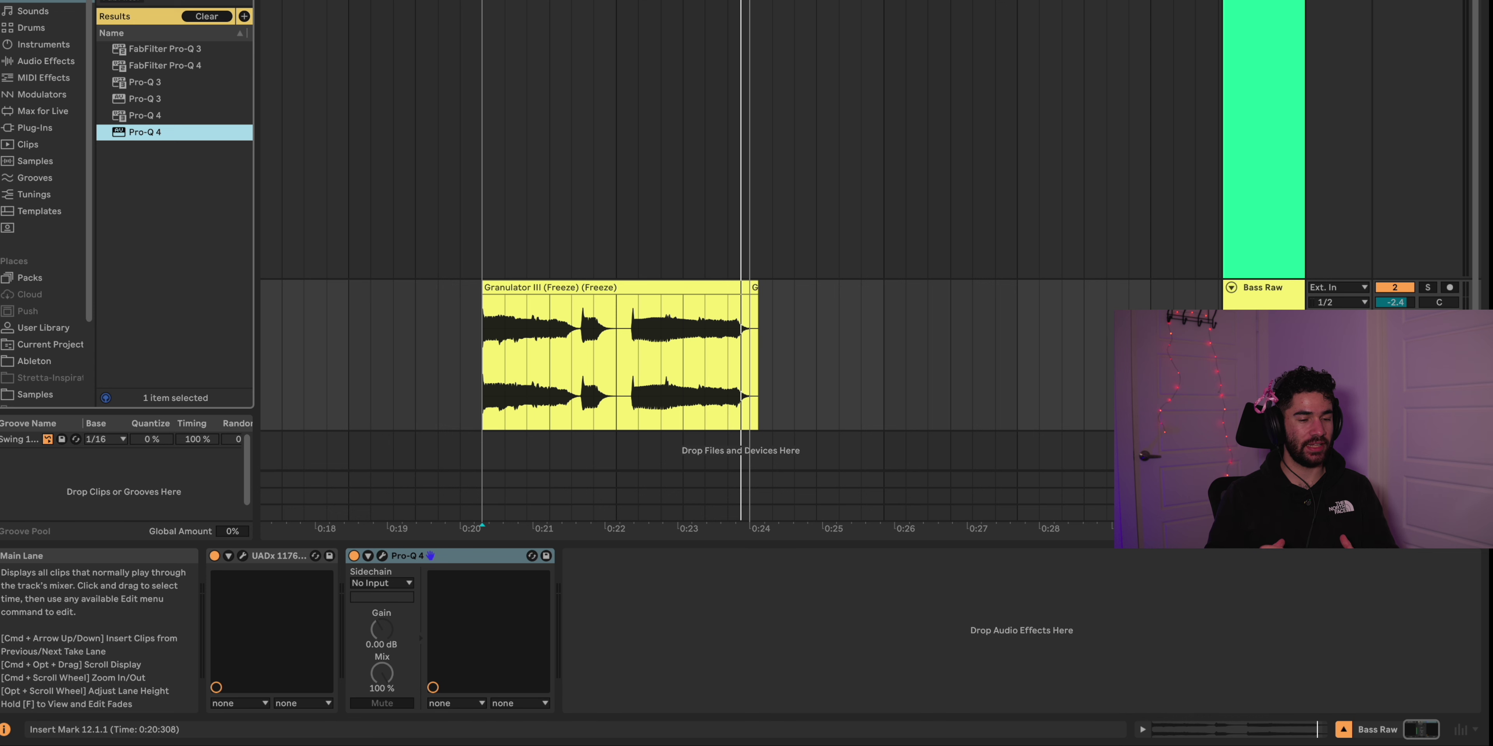
# Search the browser for reverb and load Convolution Reverb Pro after Pro-Q 4 on Bass Raw.
pyautogui.press('Escape')
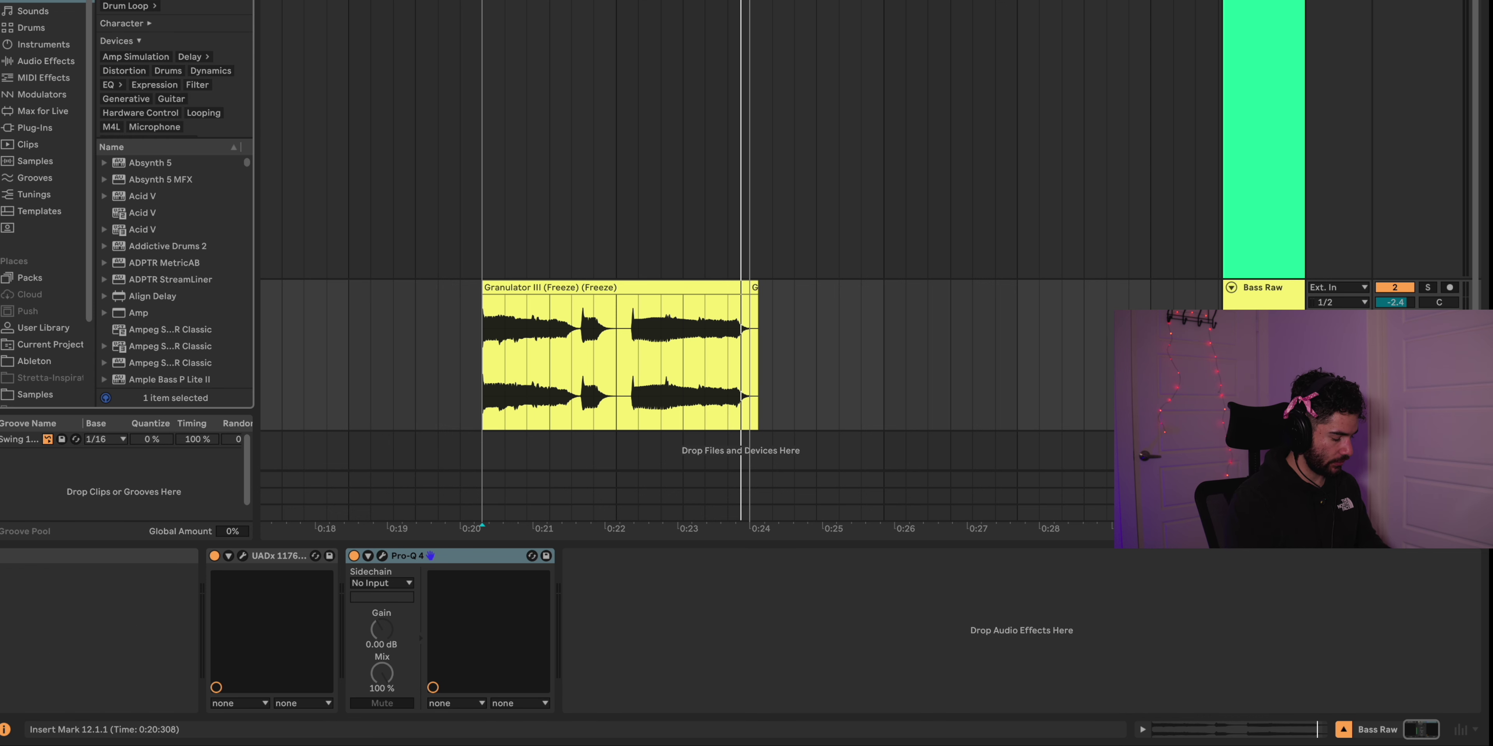
pyautogui.write('reverb')
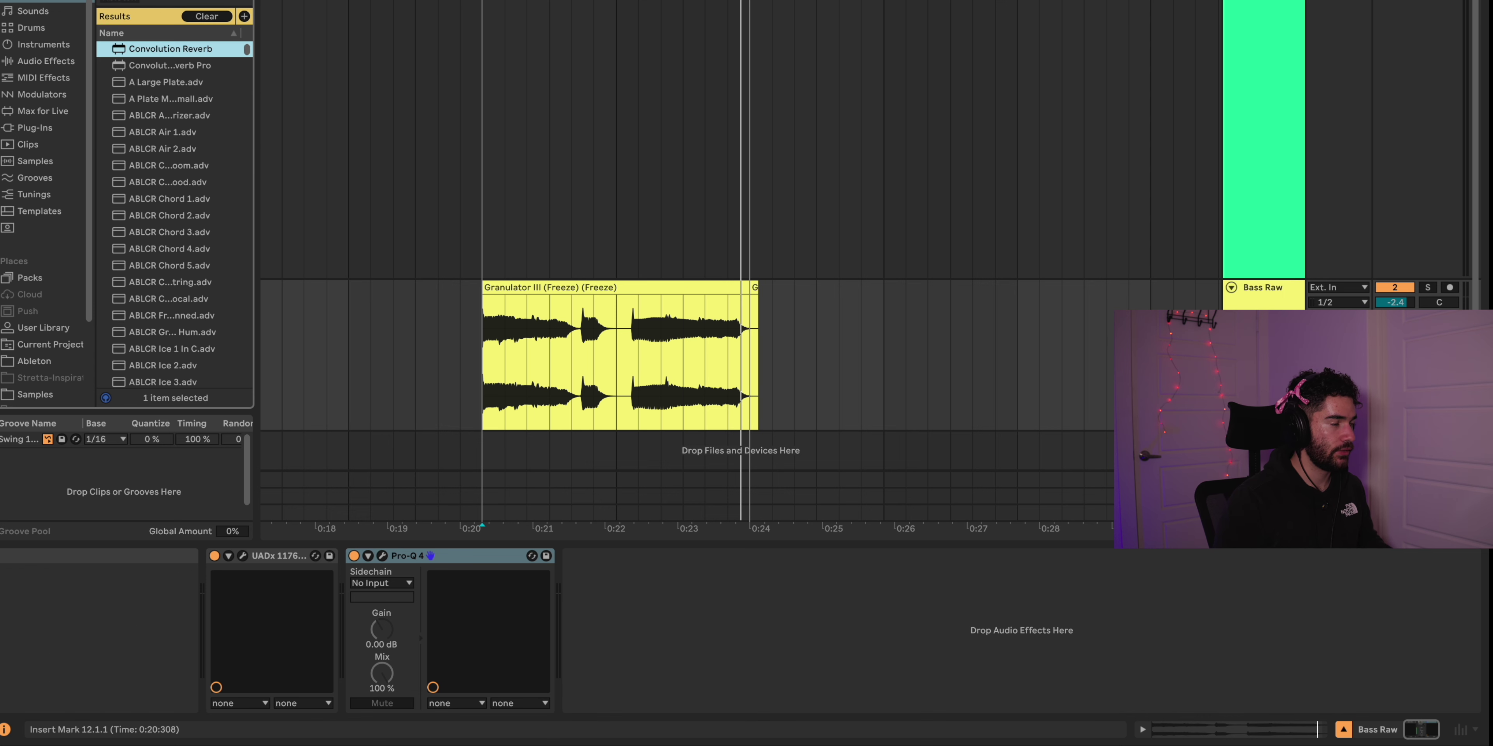
pyautogui.click(170, 65)
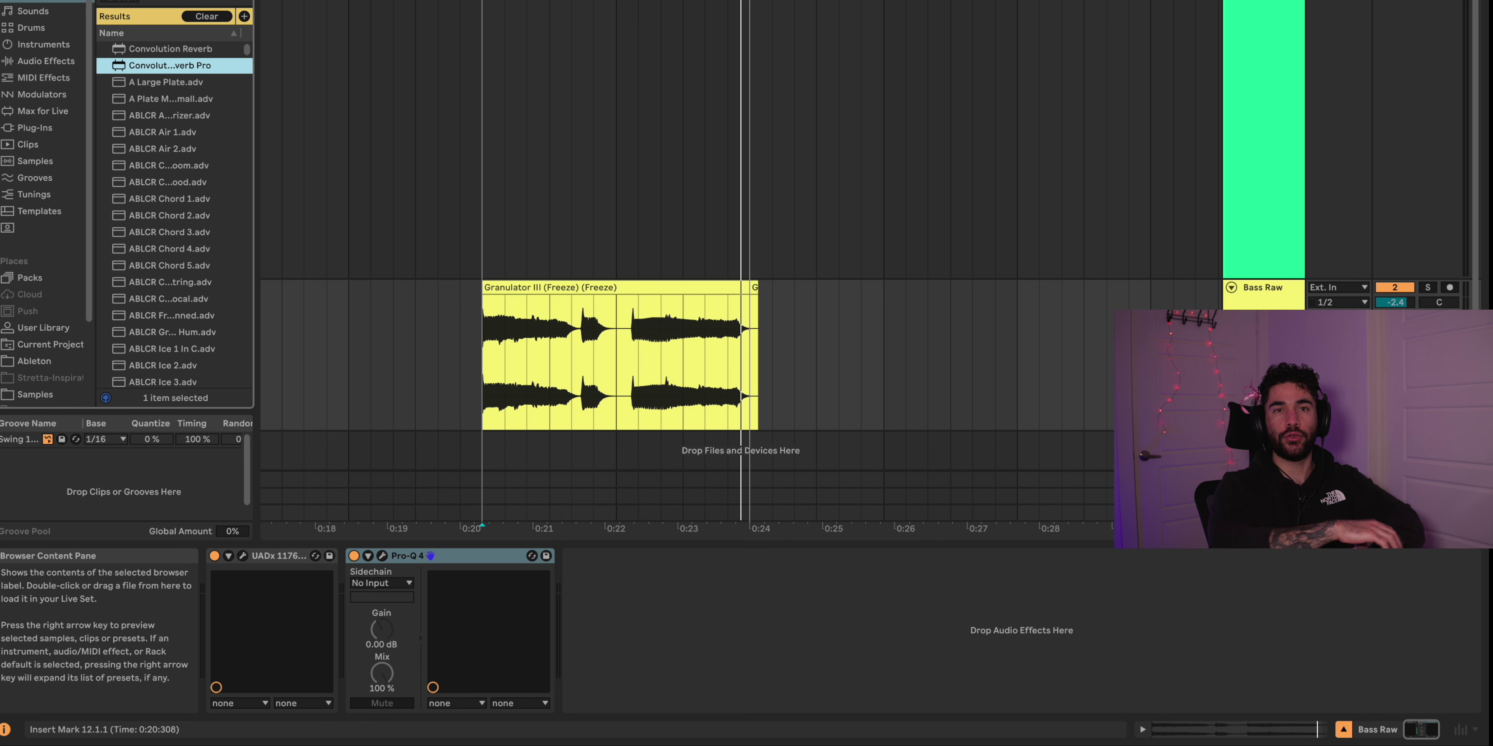
pyautogui.press('Return')
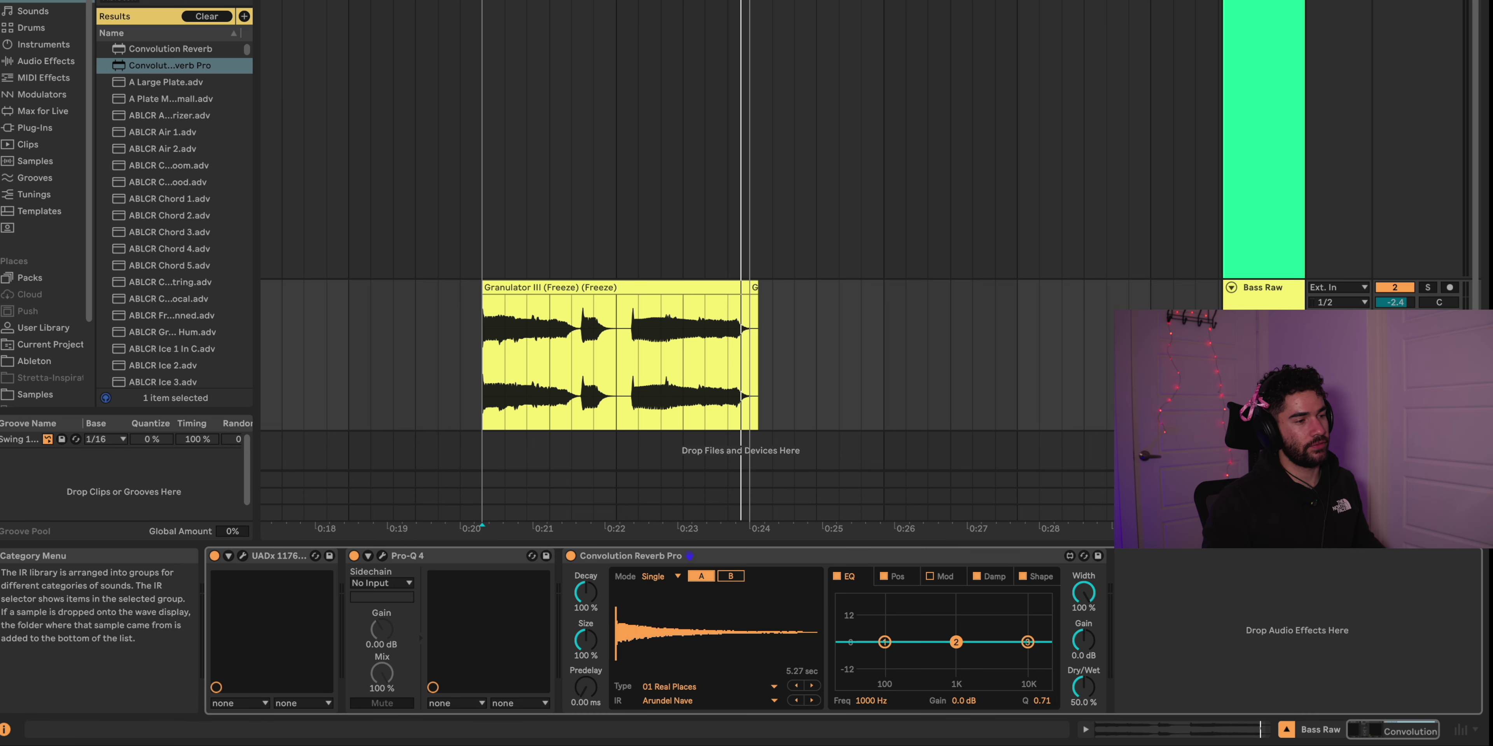
# Choose the 02 Ambience and Small Rooms category and audition its impulse responses while the bass plays, with Dry/Wet raised.
pyautogui.click(670, 687)
pyautogui.press('Escape')
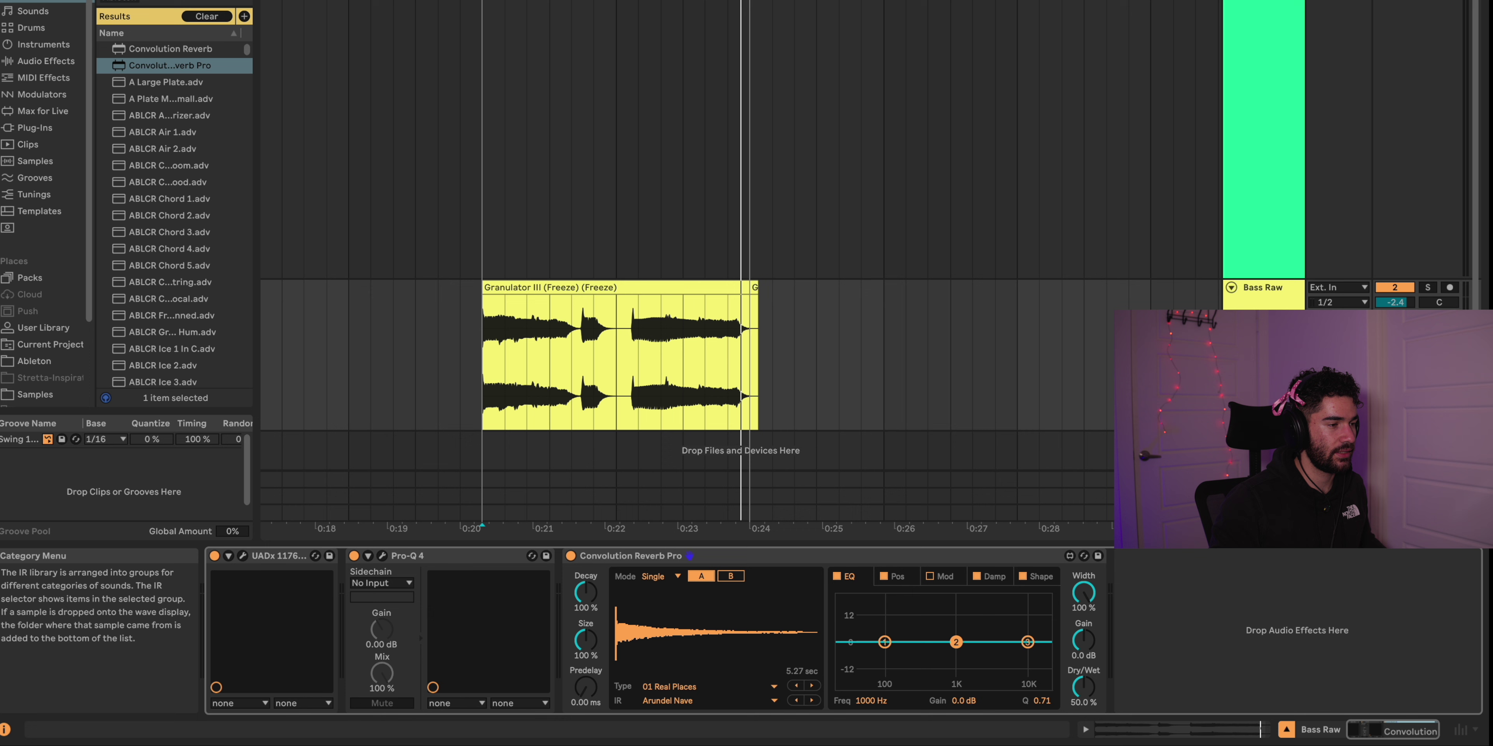
pyautogui.click(665, 700)
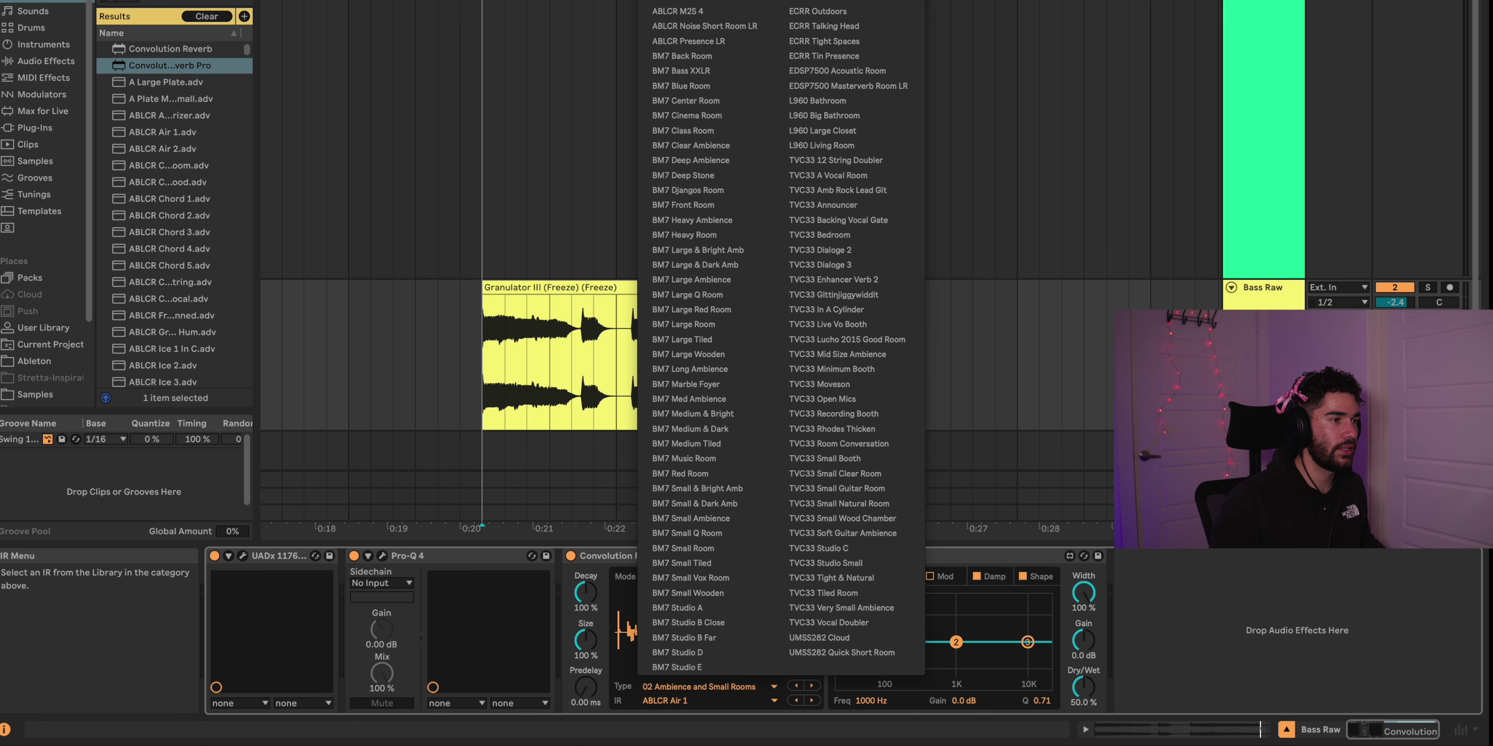
pyautogui.press('Escape')
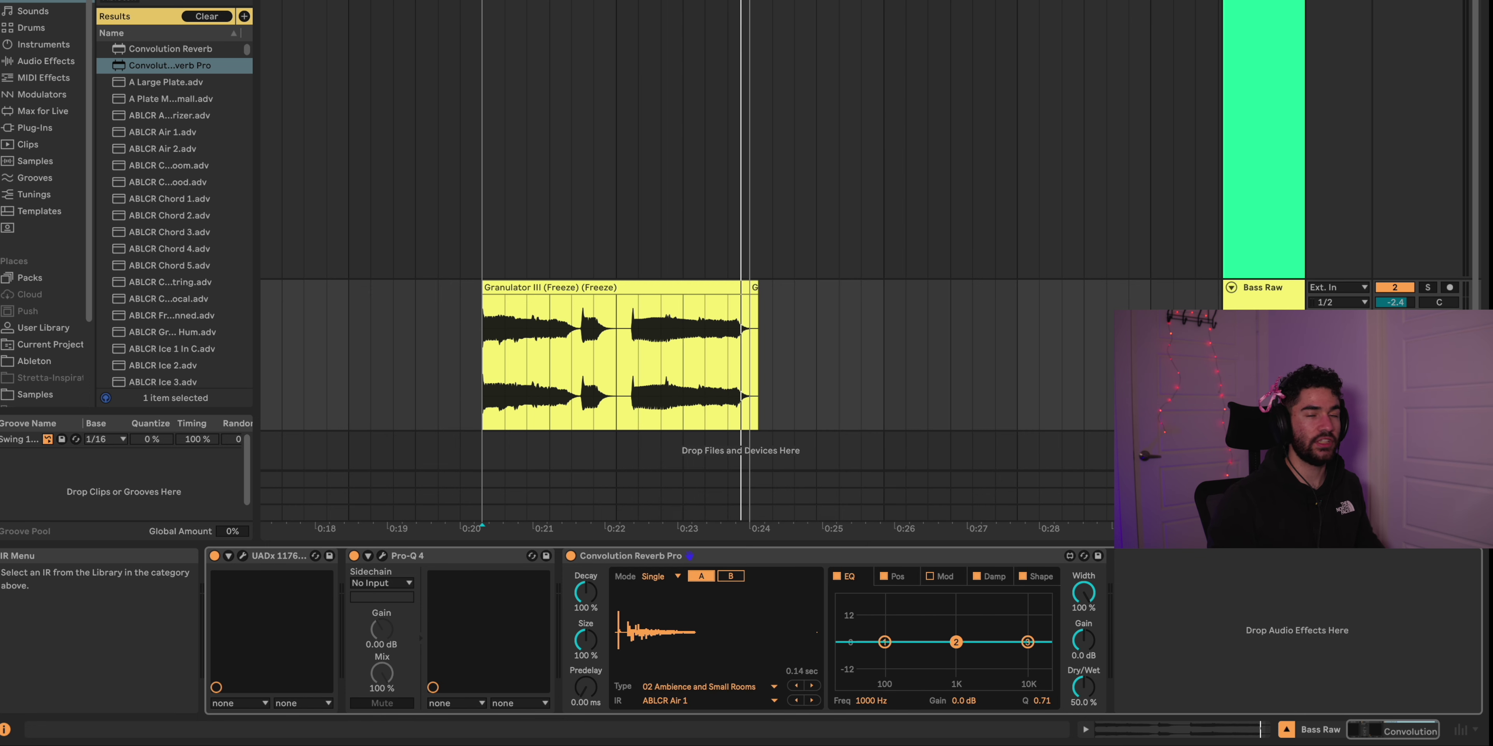
pyautogui.press('space')
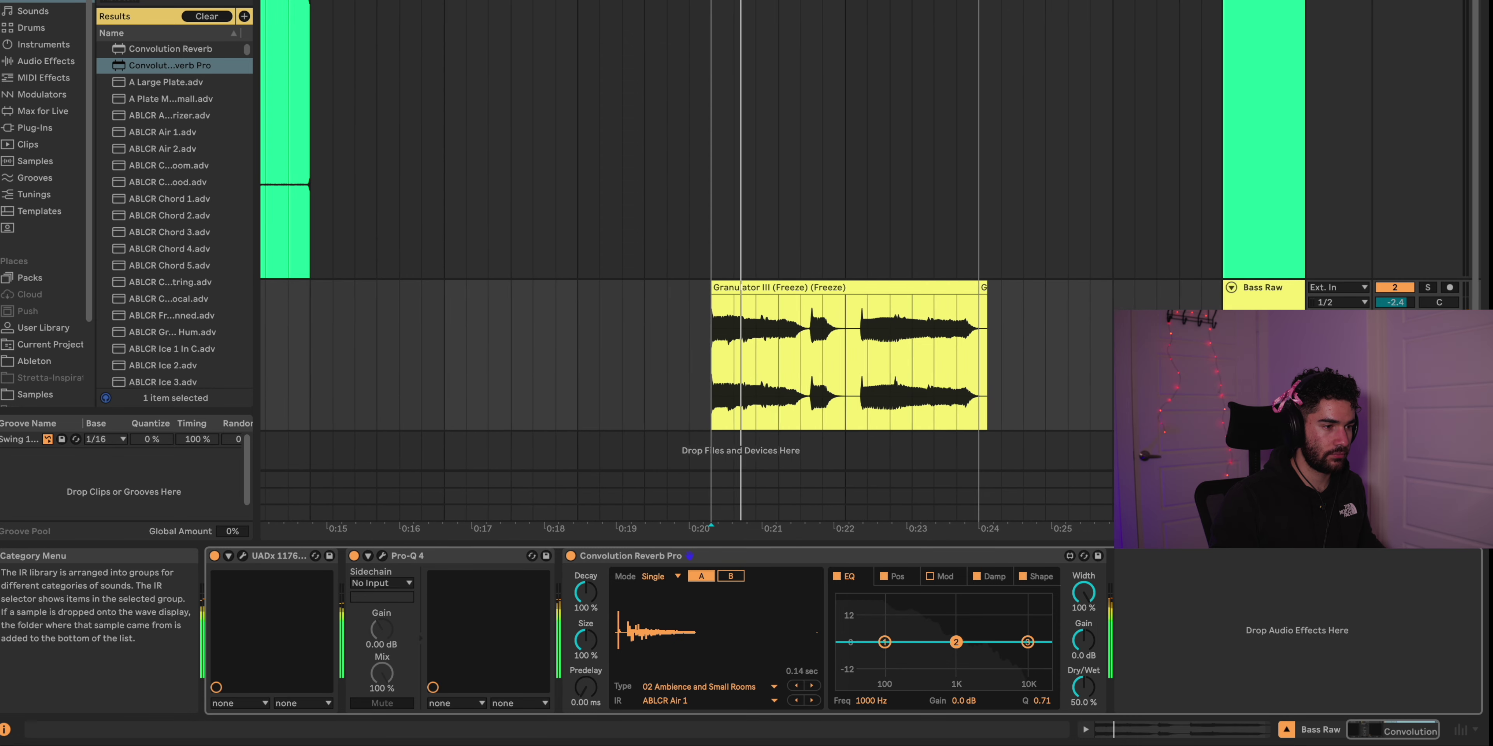
pyautogui.moveTo(1083, 686); pyautogui.dragTo(1083, 649)
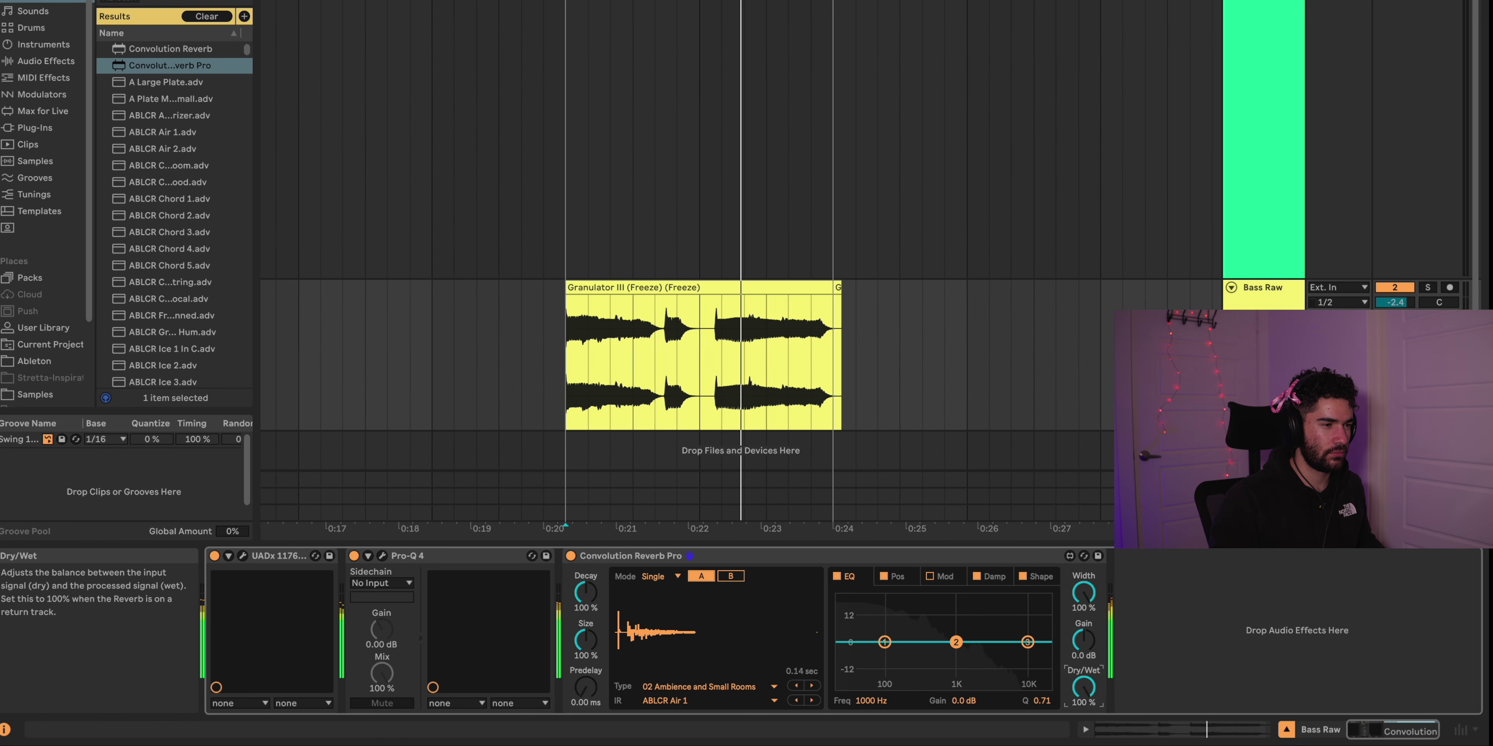
pyautogui.click(812, 701)
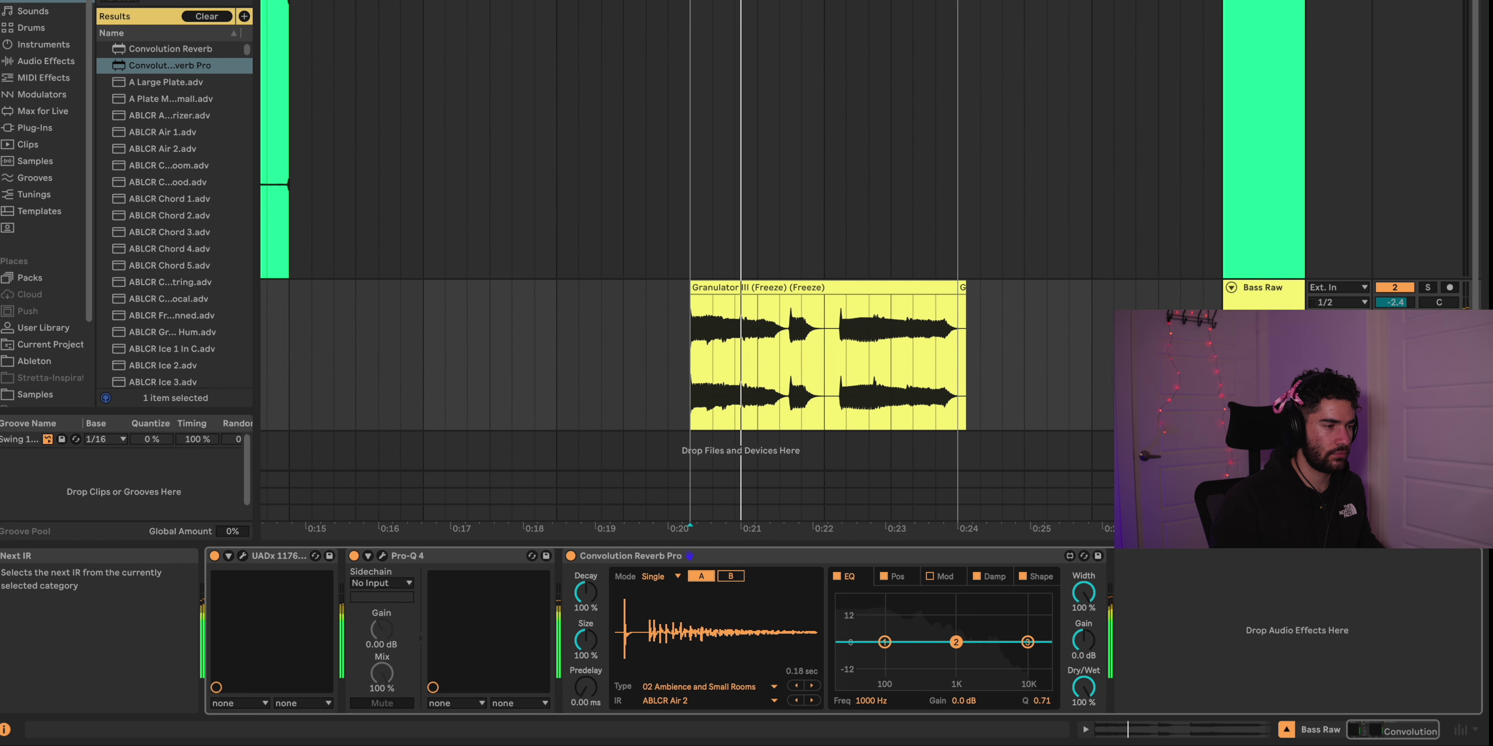
pyautogui.click(811, 700)
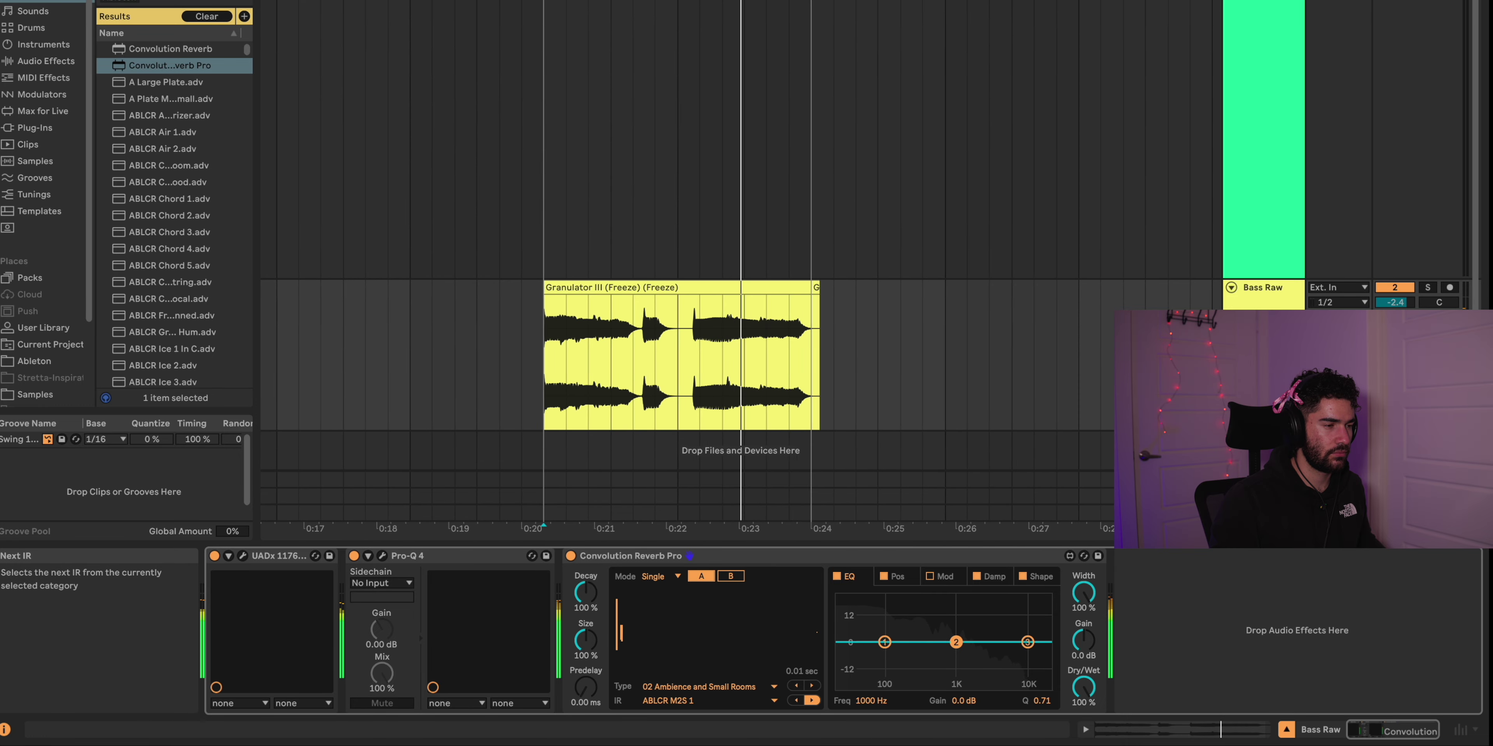
# Set the ABLCR Noise Short Room LR reverb to 42 % decay, −3.1 dB at 100 Hz, 31.5 % width and 53.5 % Dry/Wet.
pyautogui.moveTo(1083, 687); pyautogui.dragTo(1089, 702)
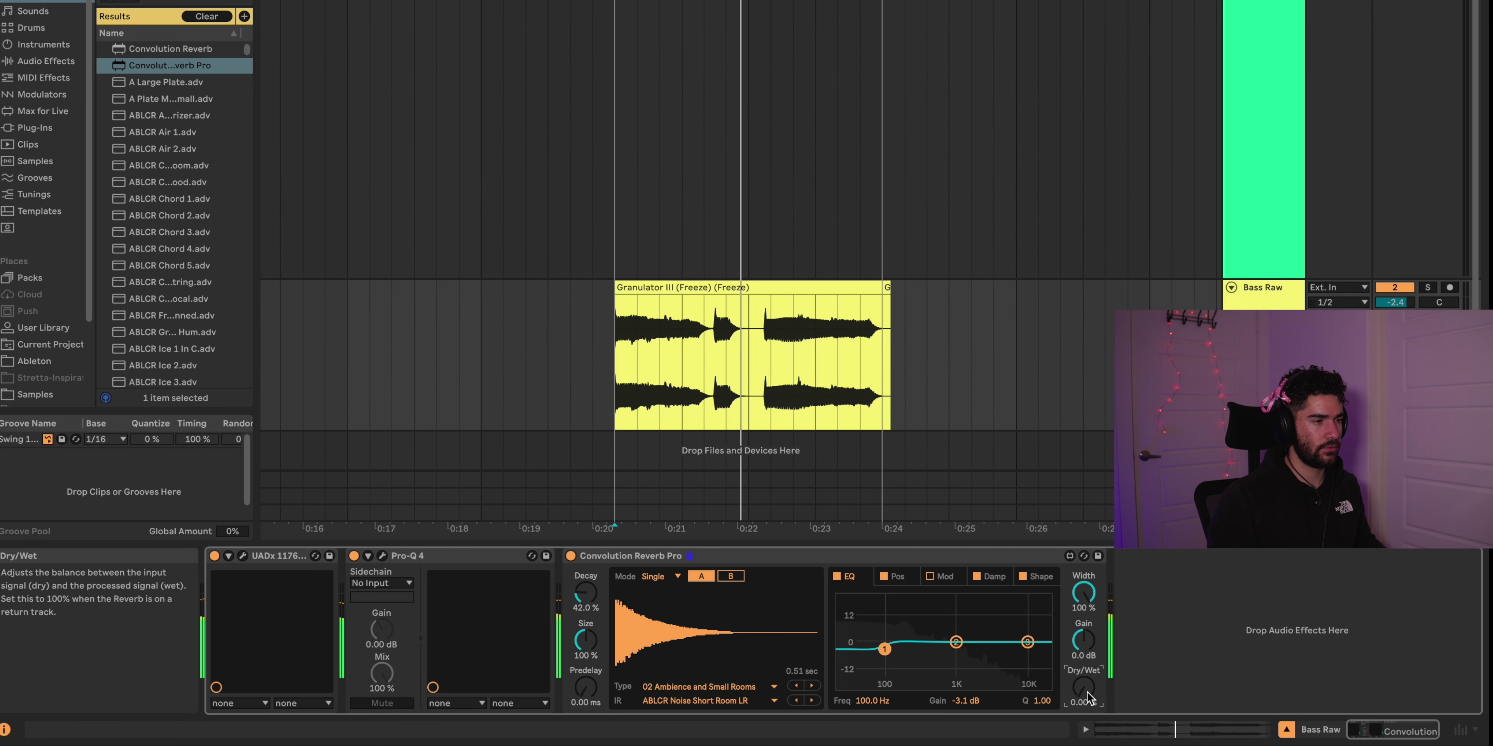
pyautogui.moveTo(1087, 697); pyautogui.dragTo(1087, 699)
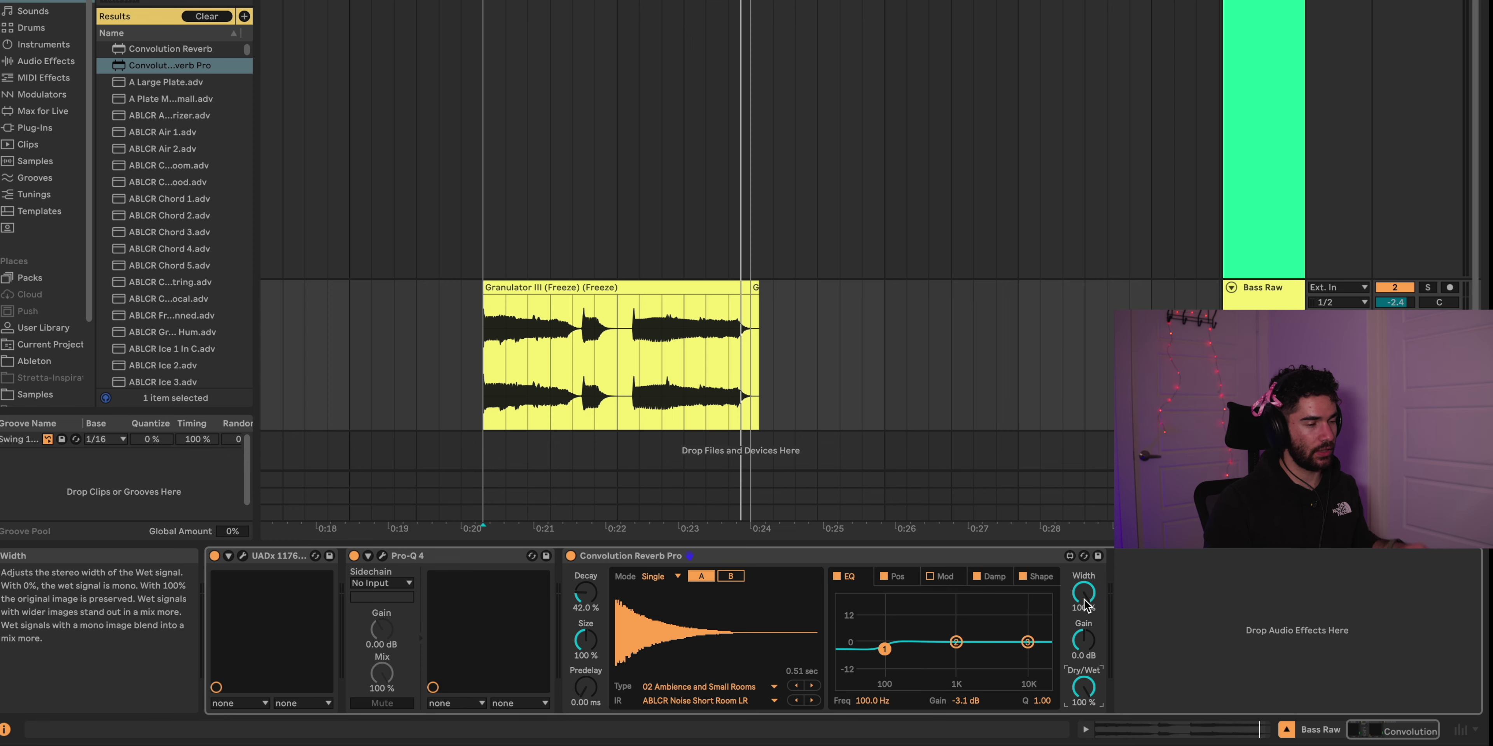
pyautogui.press('space')
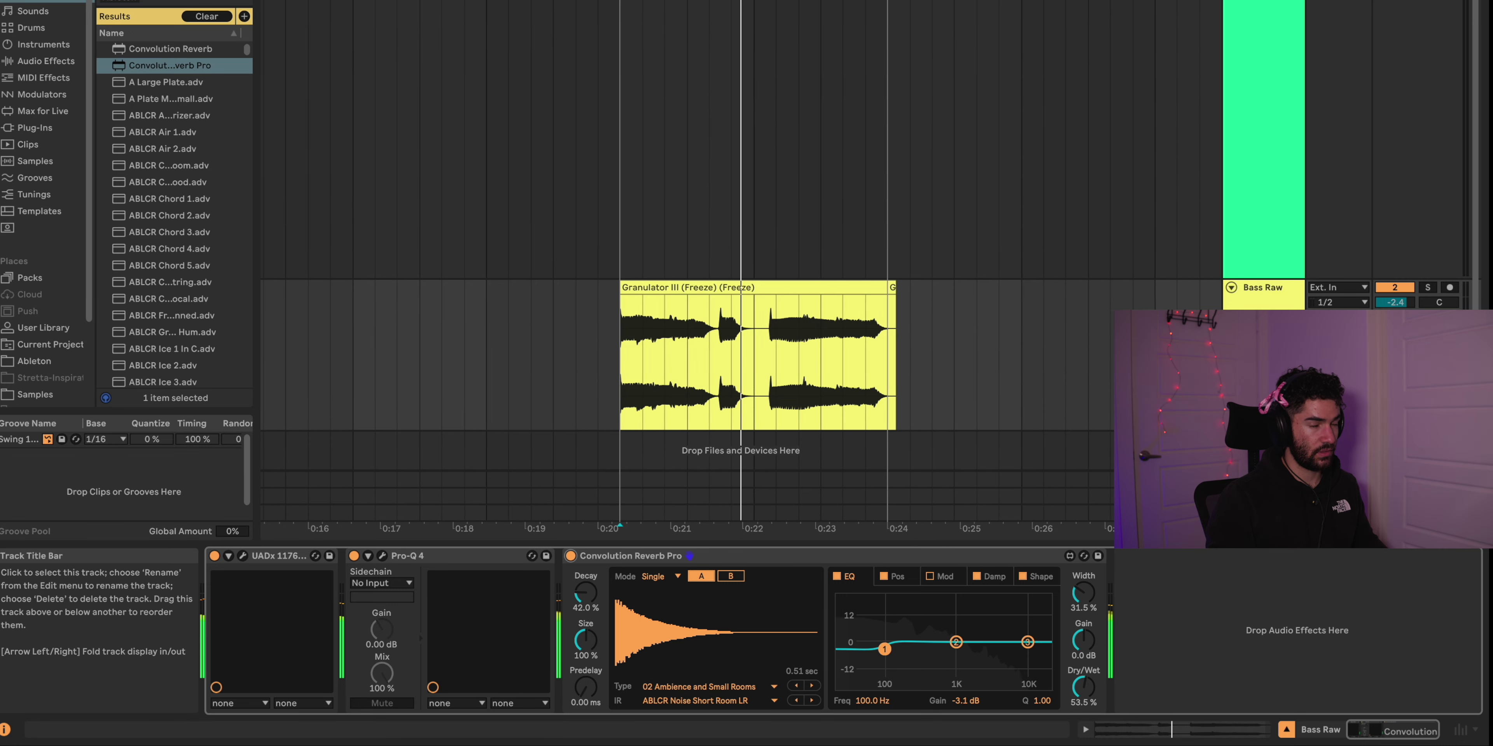
# Freeze and flatten the Bass Raw track with its 1176, Pro-Q 4 and Convolution Reverb Pro processing.
pyautogui.click(1263, 287)
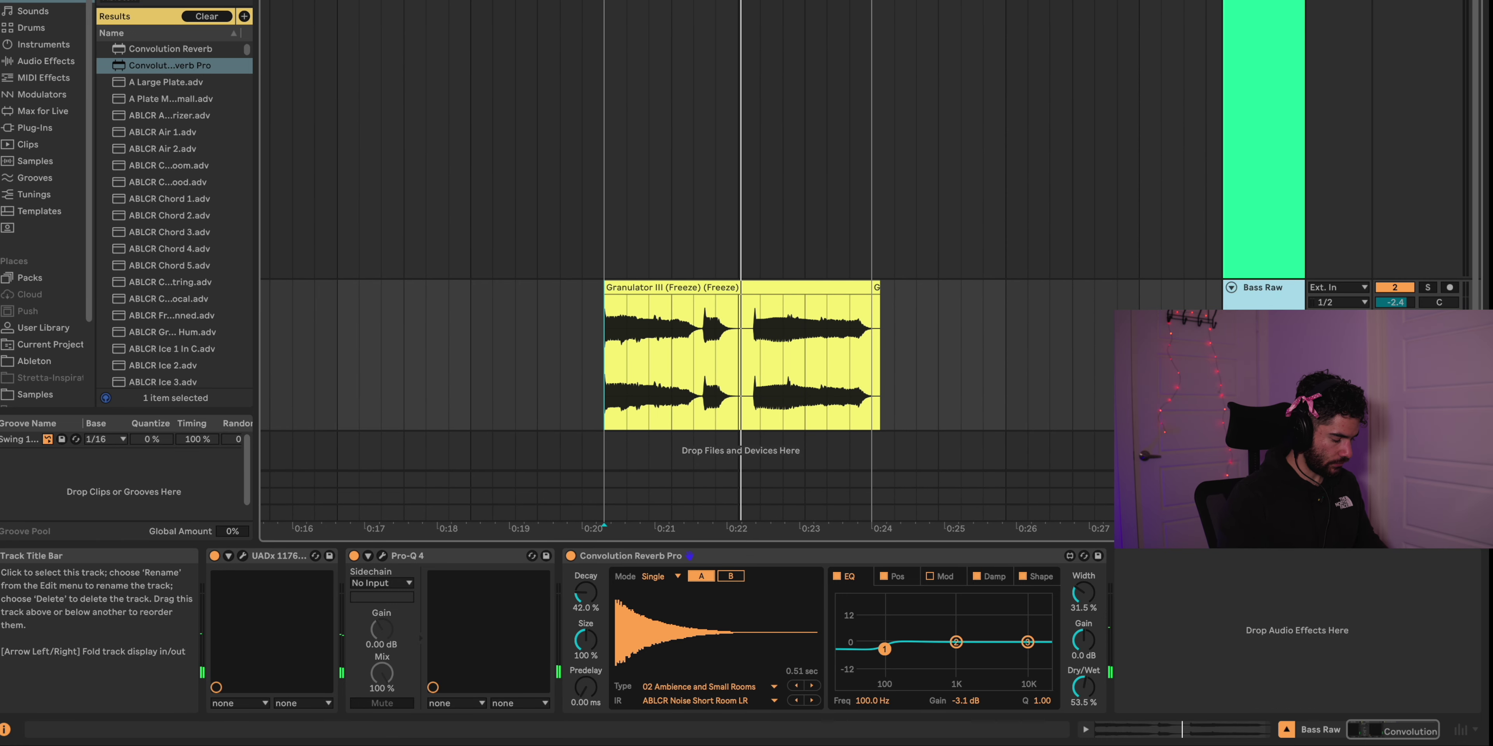
pyautogui.rightClick(1264, 287)
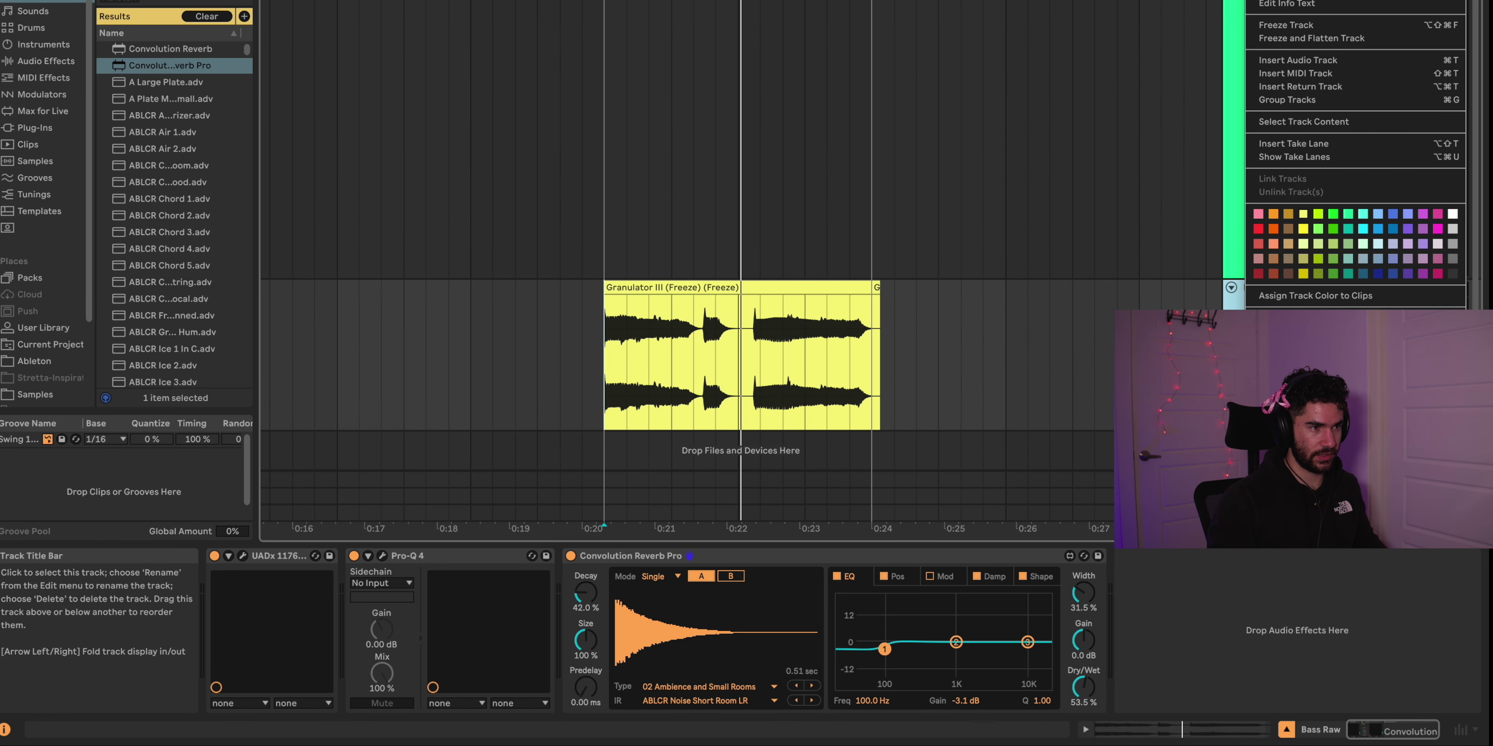
pyautogui.click(1318, 36)
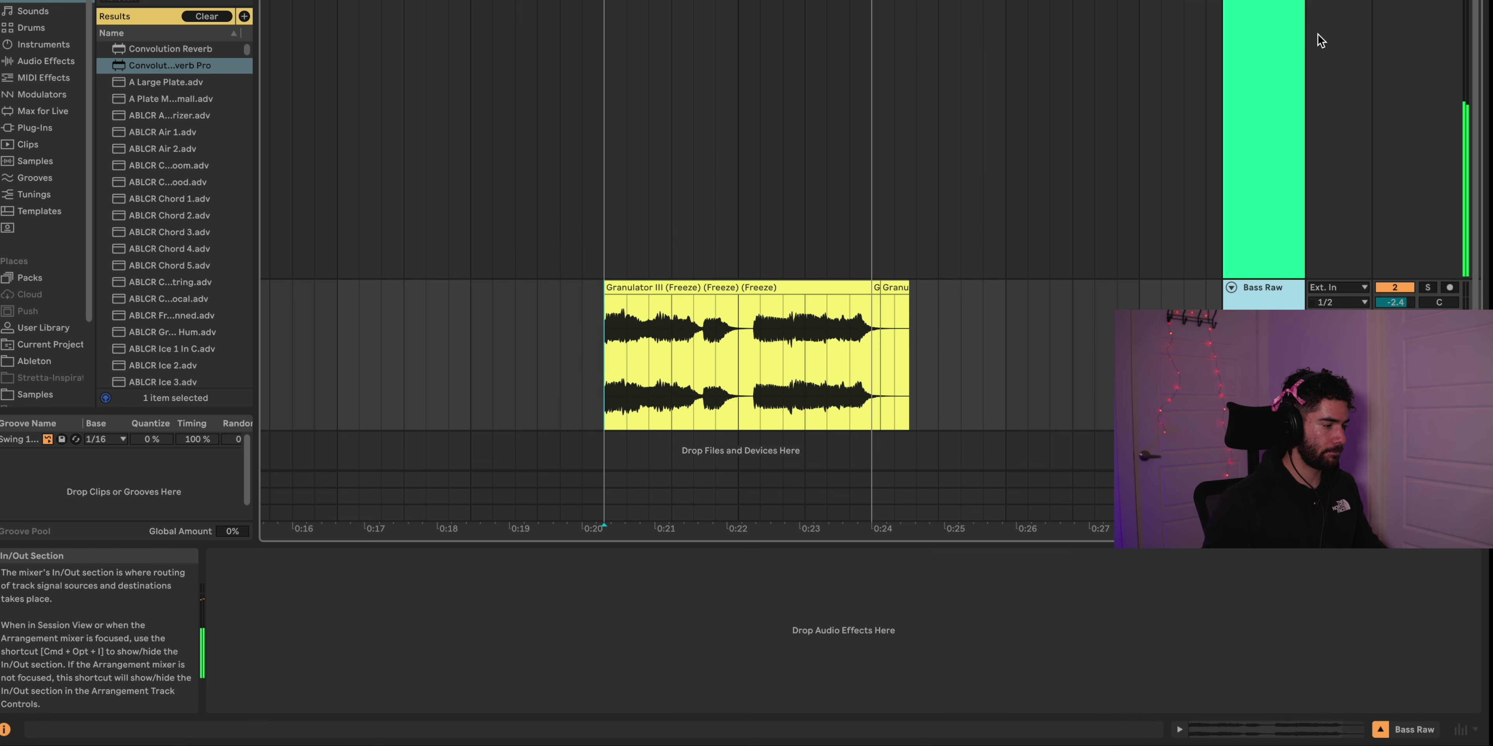
# Delete the reverb tail beyond the end of the two-bar bass loop and select the remaining clip.
pyautogui.moveTo(938, 347); pyautogui.dragTo(880, 331)
pyautogui.press('Delete')
pyautogui.click(861, 288)
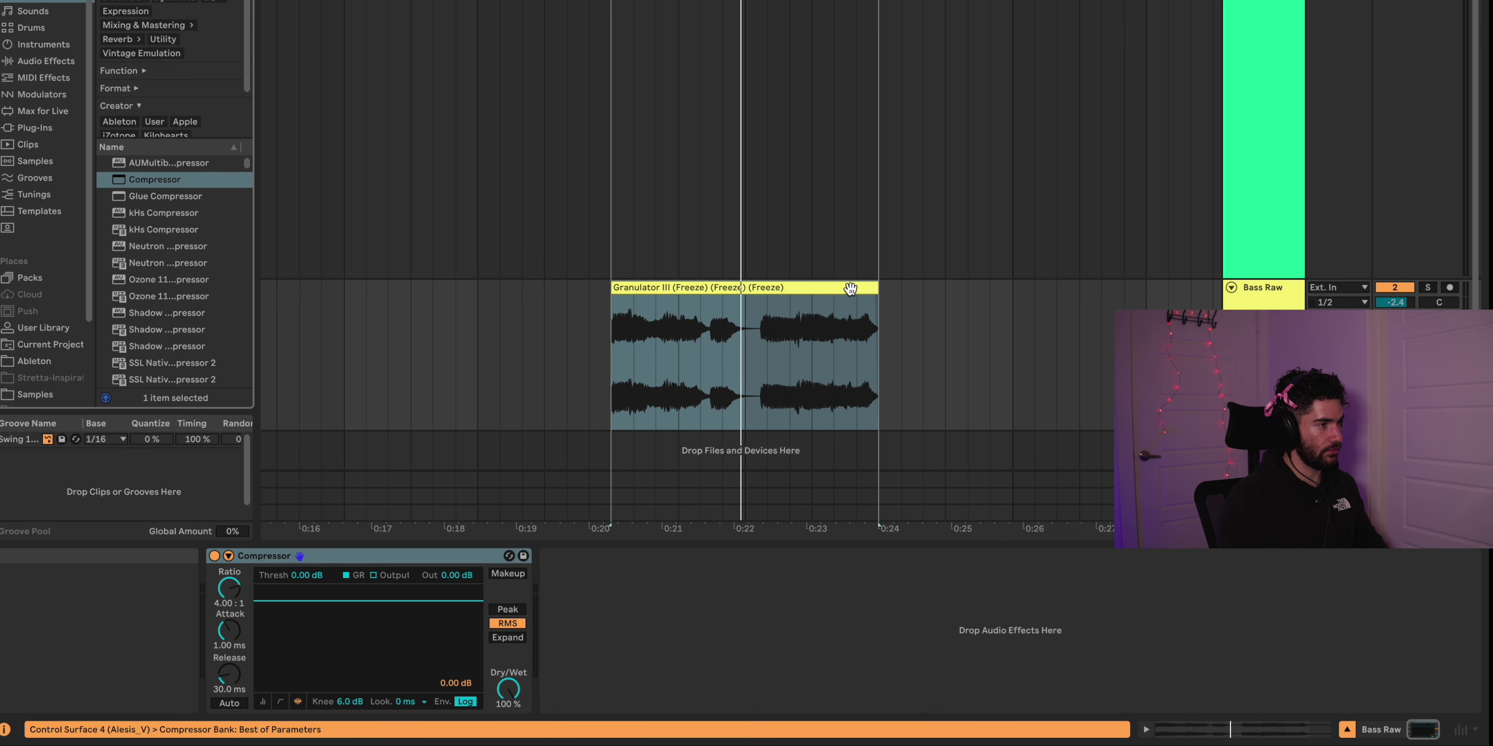
# Load Compressor, Roar and Glue Compressor in series on the Bass Raw track.
pyautogui.press('Down')
pyautogui.press('Return')
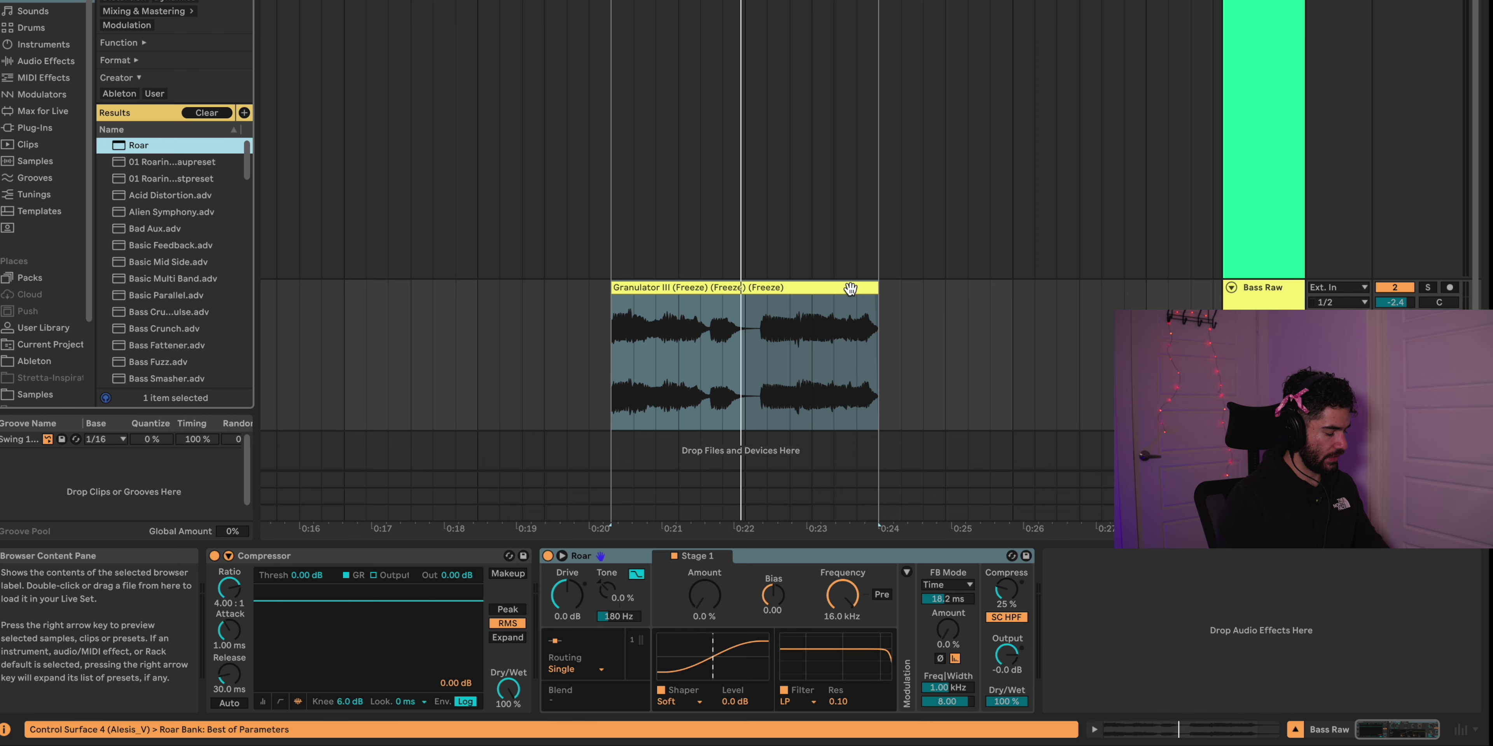
pyautogui.press('super+f')
pyautogui.write('glue')
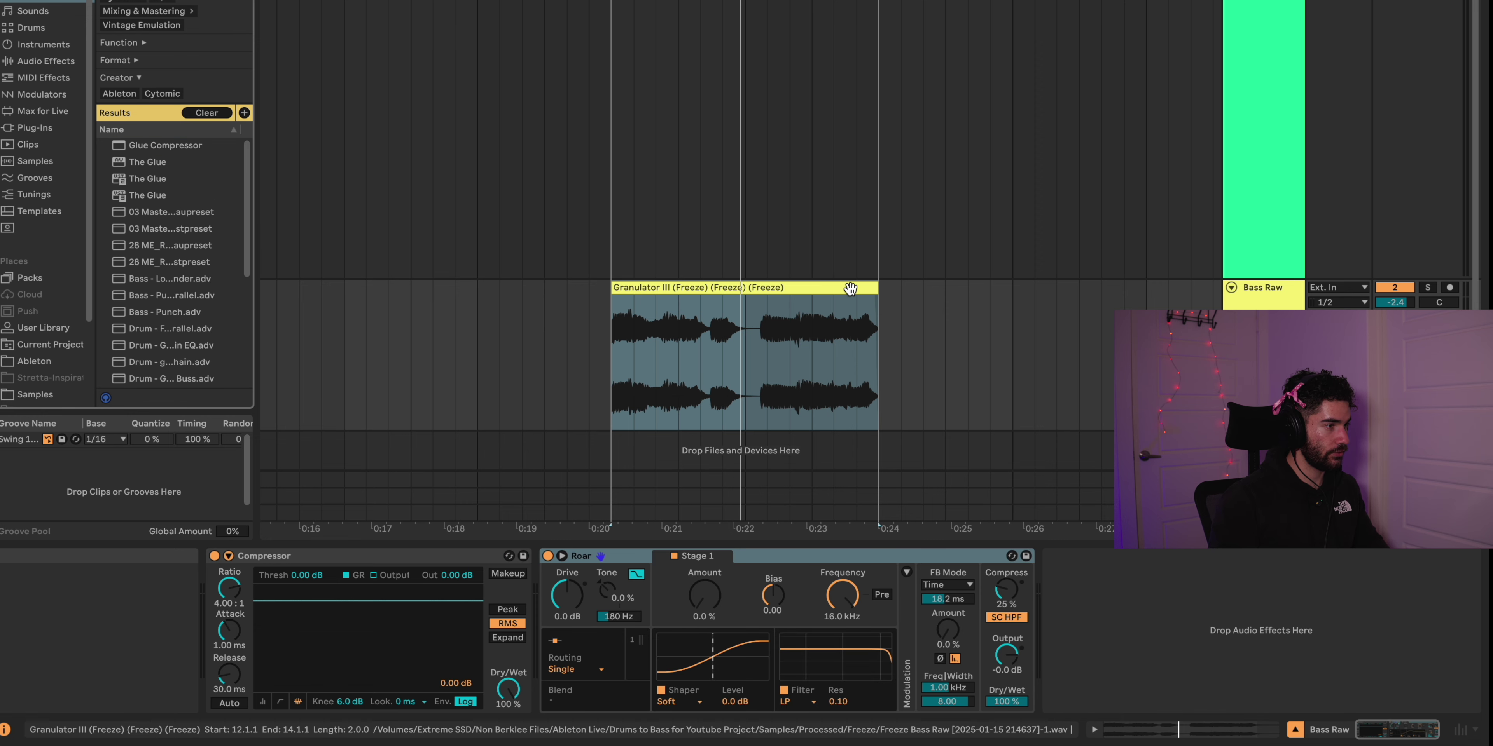
pyautogui.press('Down')
pyautogui.press('Return')
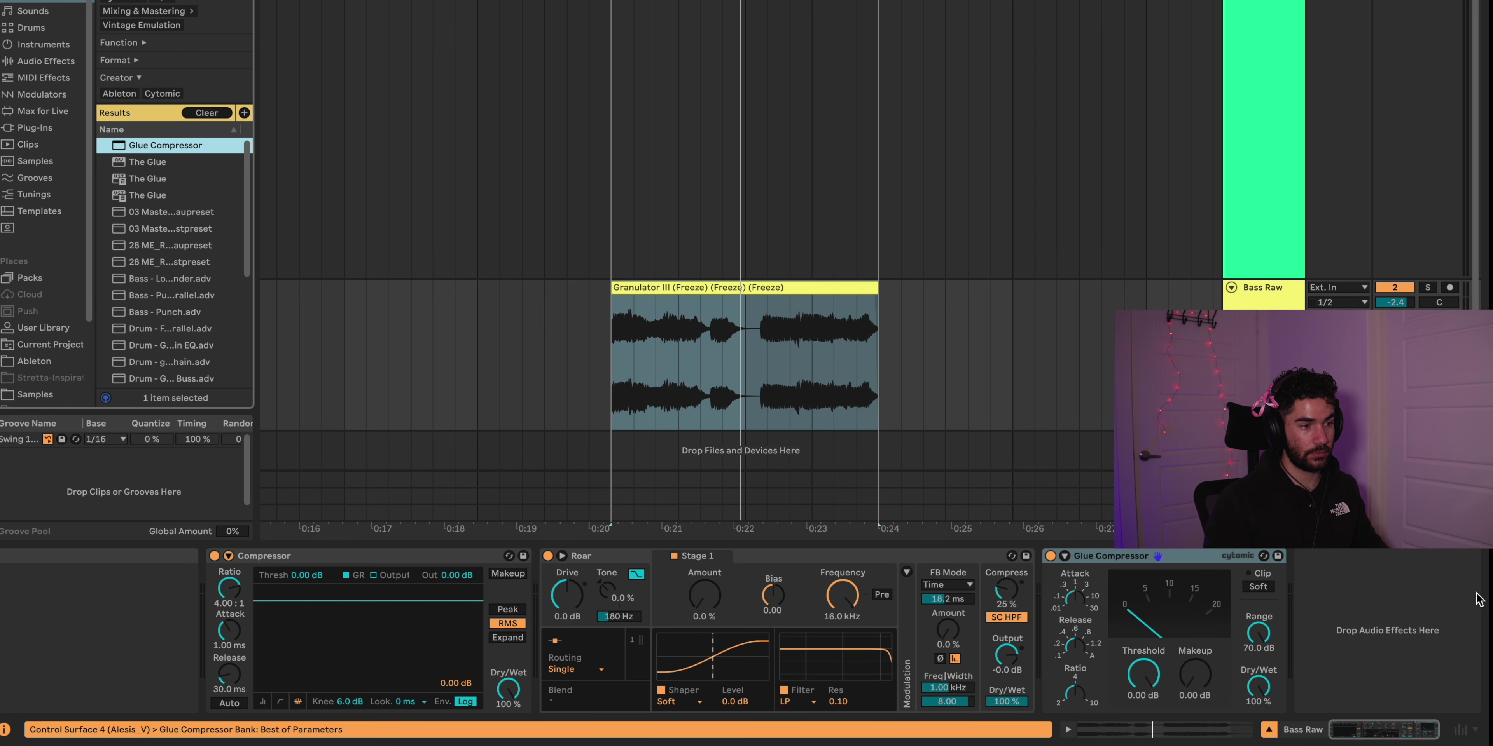
# Enable Glue Compressor's Soft clipping, try 5.24 dB of makeup gain during playback, and reset the makeup gain.
pyautogui.click(1254, 586)
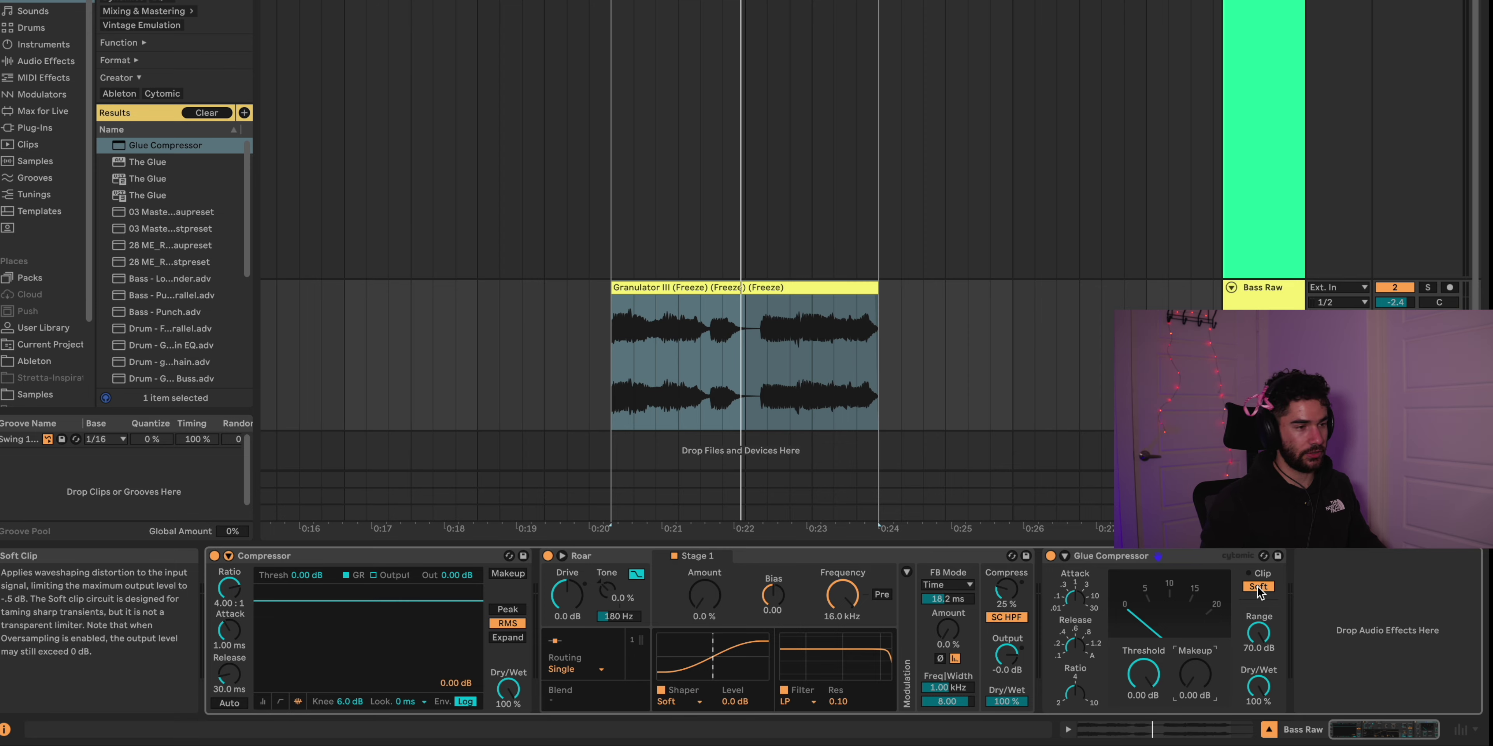
pyautogui.press('space')
pyautogui.moveTo(1199, 672); pyautogui.dragTo(1199, 643)
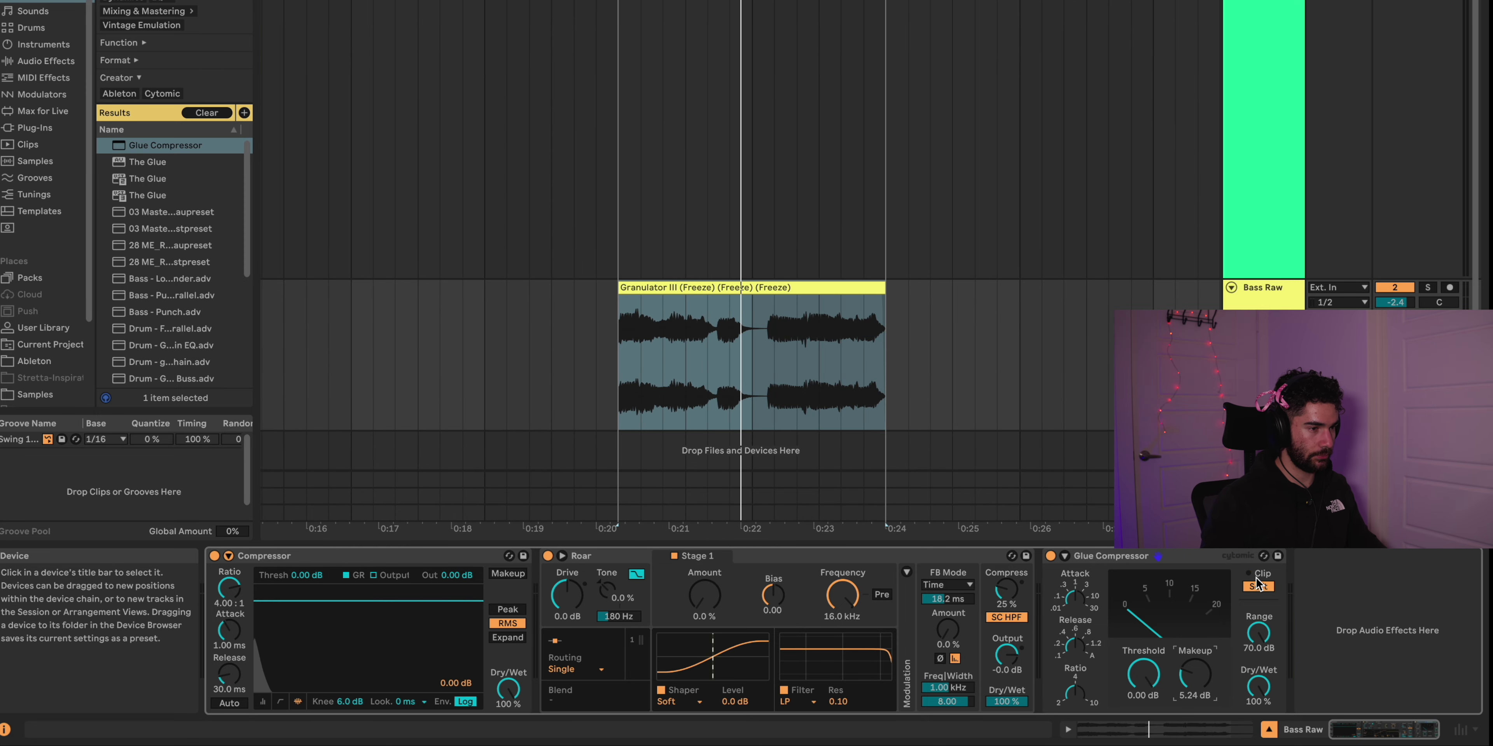
pyautogui.doubleClick(1211, 691)
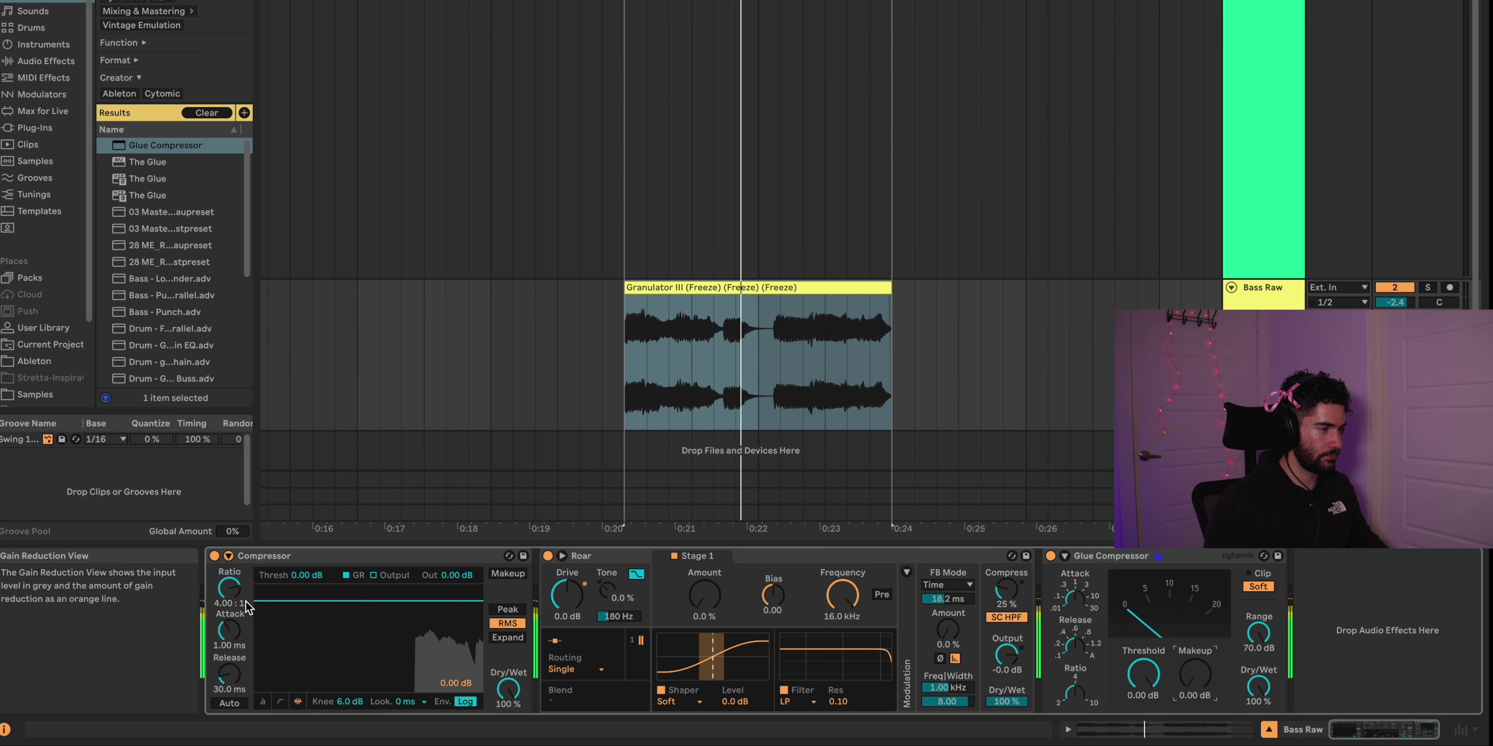
# Set the Compressor threshold to −17.4 dB with a shorter release, Roar's Amount to 14 % and Glue Compressor's makeup to 2.86 dB.
pyautogui.moveTo(249, 606); pyautogui.dragTo(477, 691)
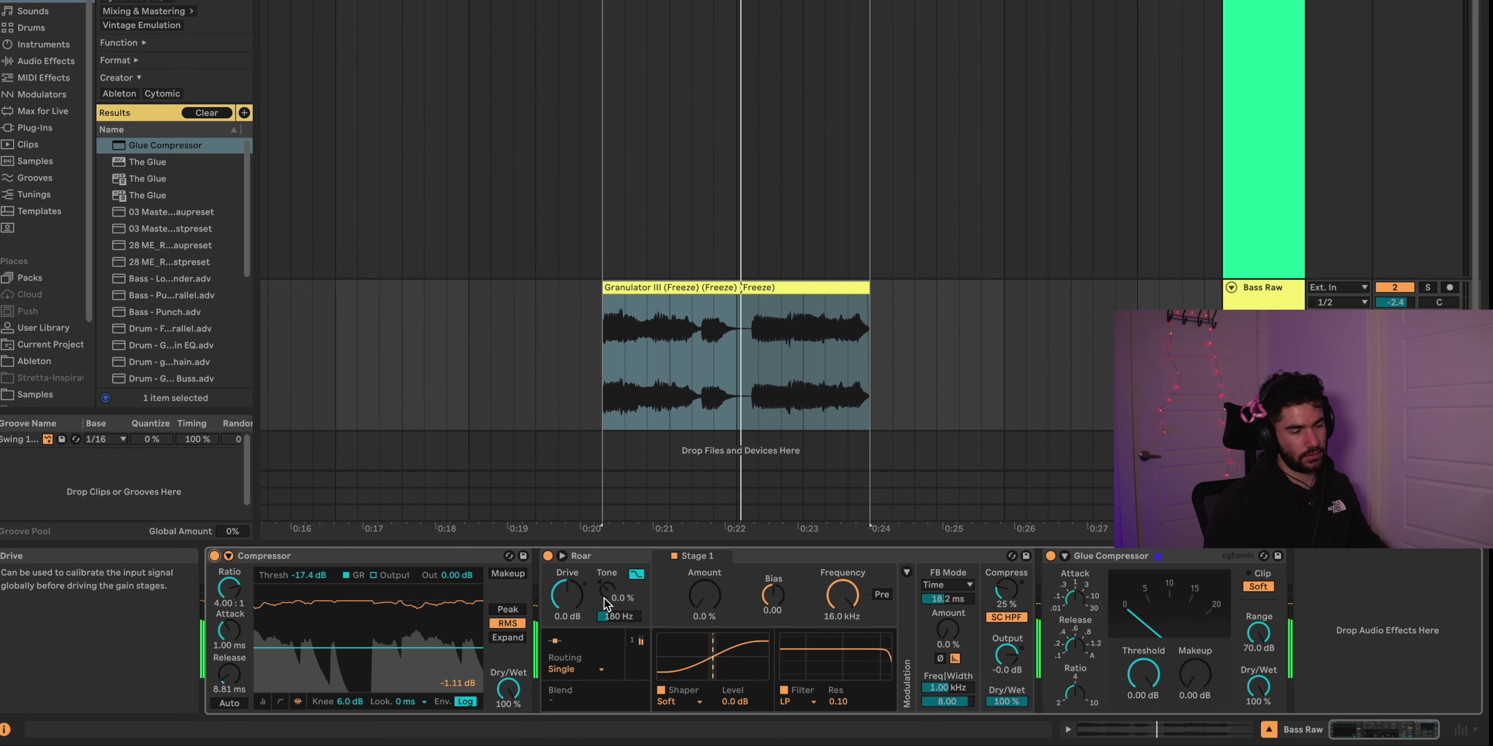
pyautogui.moveTo(636, 645); pyautogui.dragTo(705, 621)
pyautogui.moveTo(1195, 674); pyautogui.dragTo(1195, 664)
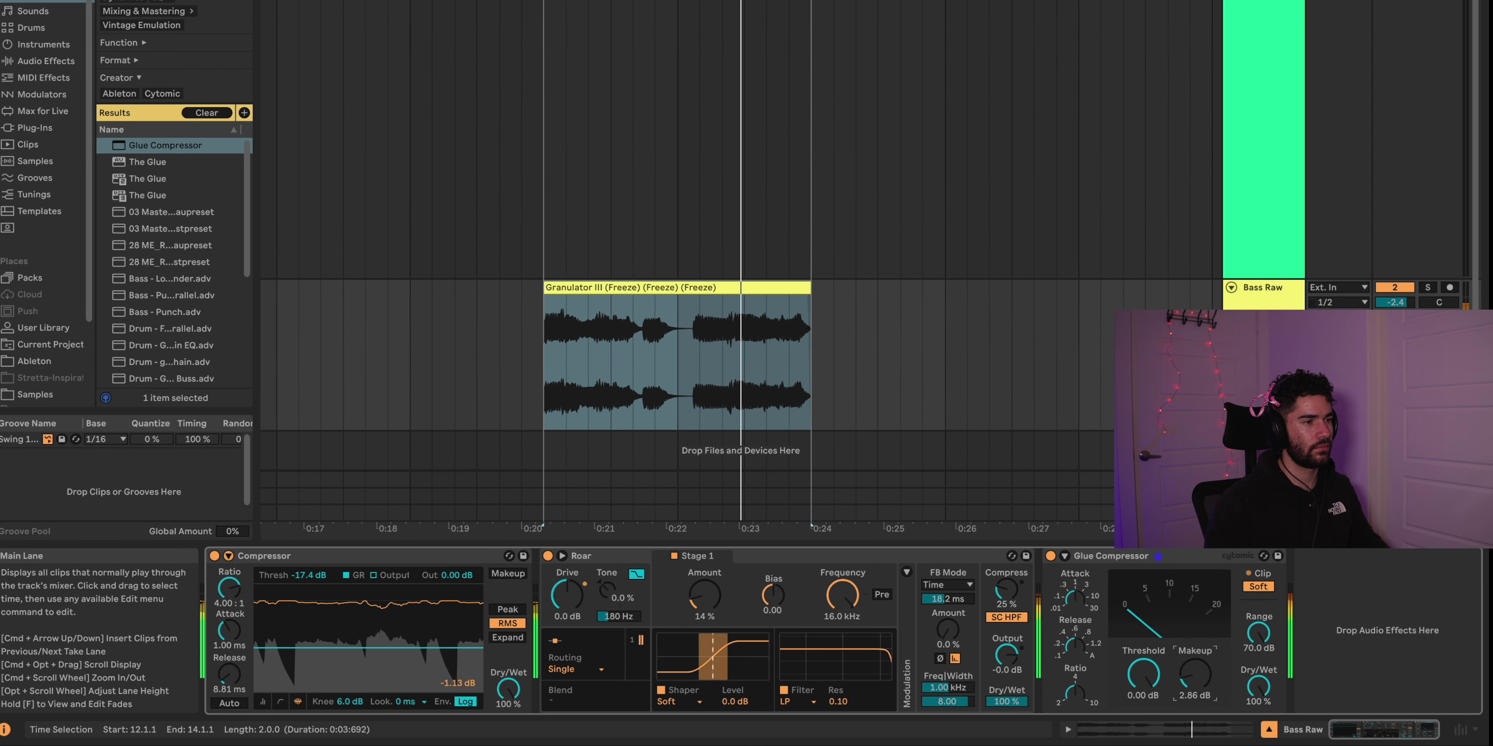
# Stop playback and freeze and flatten Bass Raw with the Compressor, Roar and Glue Compressor chain.
pyautogui.press('space')
pyautogui.click(1263, 301)
pyautogui.rightClick(1263, 293)
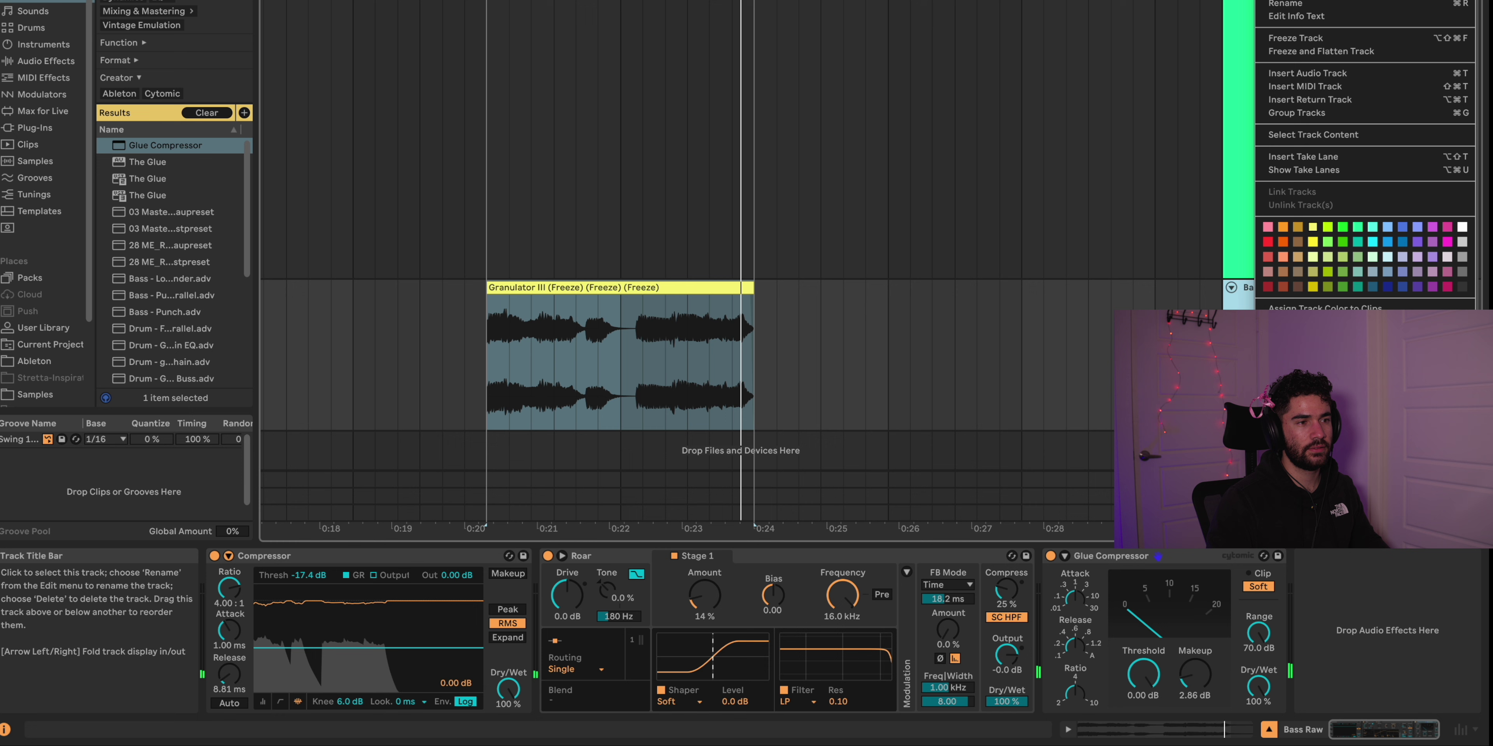
pyautogui.click(1286, 52)
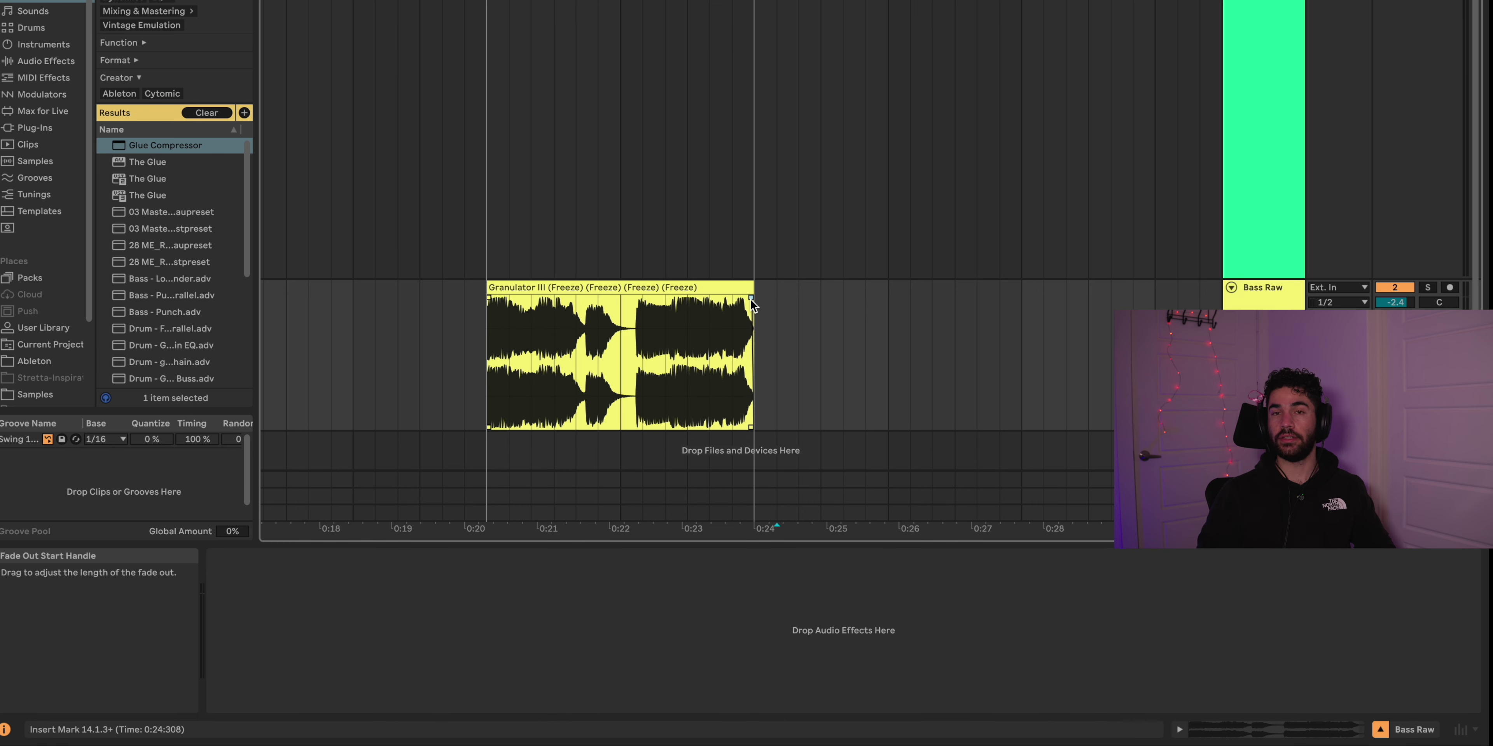
# Set Bass Raw's volume to −9.0 dB, add the 3 Kick Snare Hat H 120 bpm loop on a track below, and play from 12.1.1.
pyautogui.click(485, 312)
pyautogui.hscroll(-5, 485, 312)
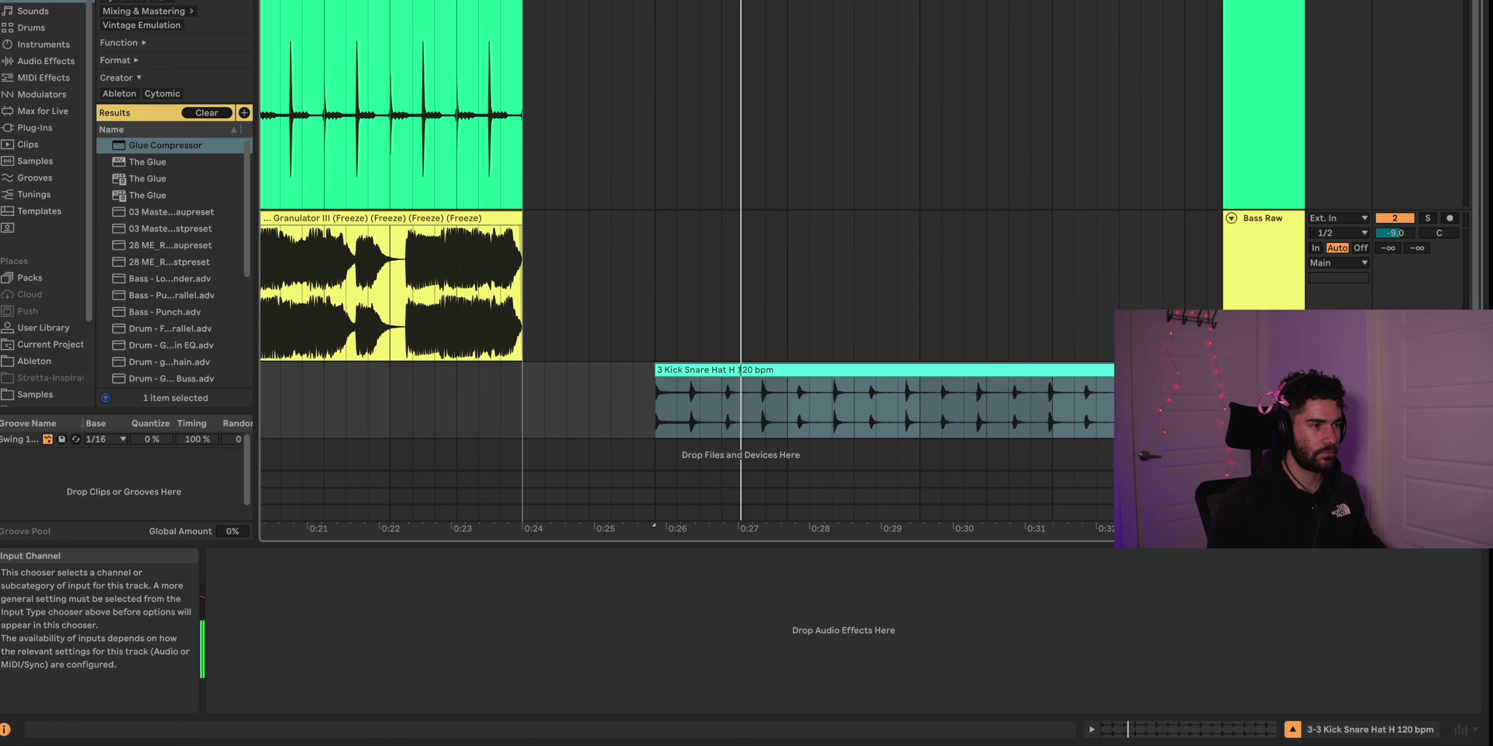
pyautogui.press('-')
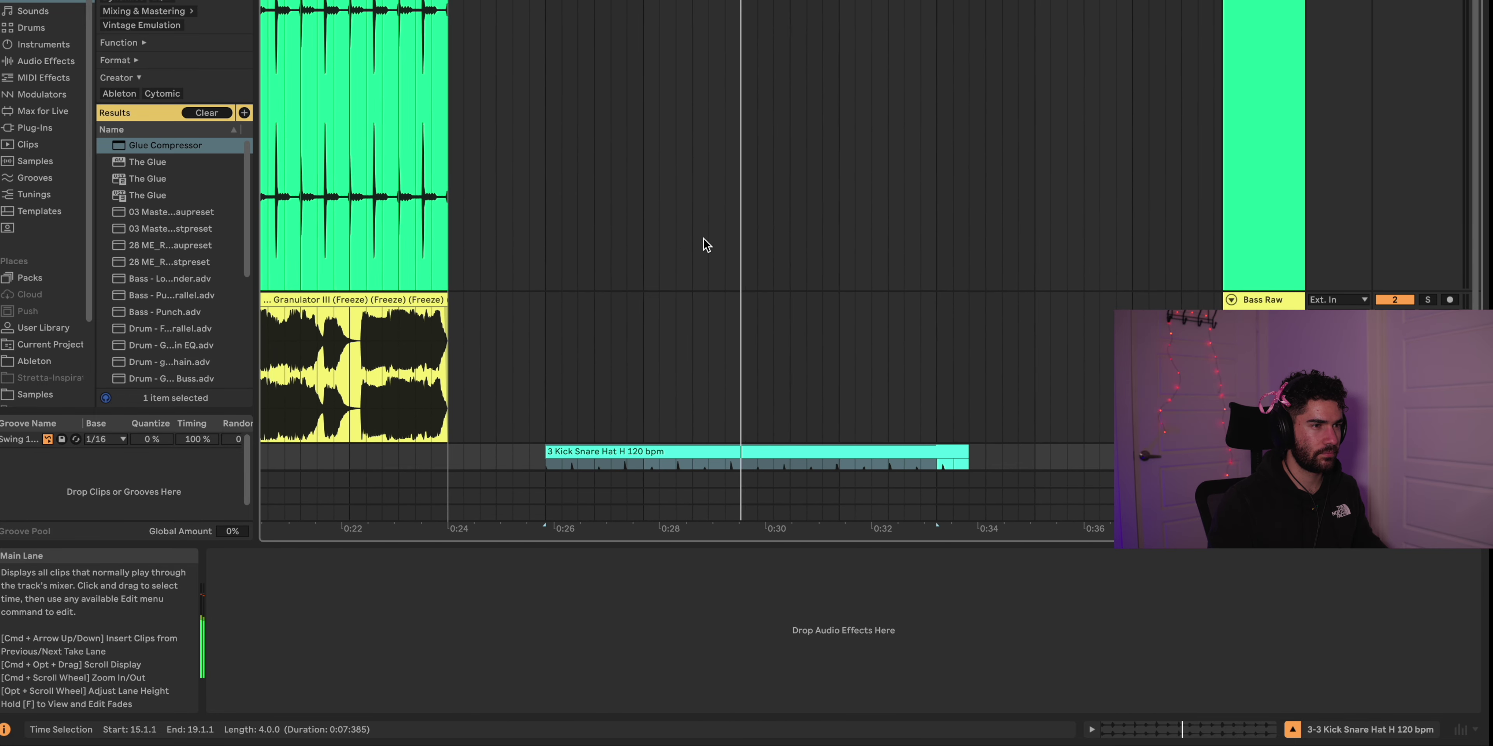
pyautogui.click(328, 284)
pyautogui.press('+')
pyautogui.press('space')
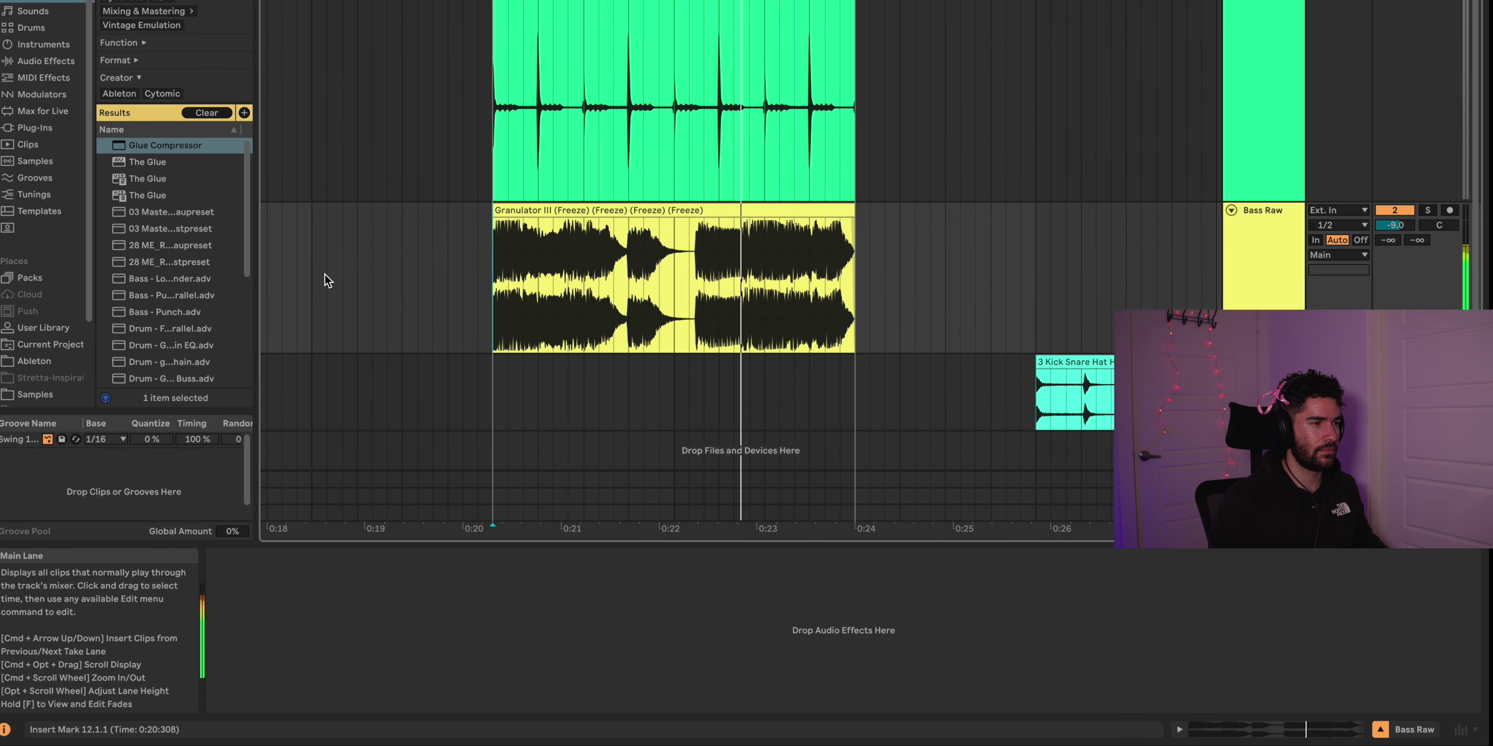
# Align the kick-snare-hat loop beneath the bass clip from 12.1.1 and play both together.
pyautogui.press('-')
pyautogui.press('space')
pyautogui.press('space')
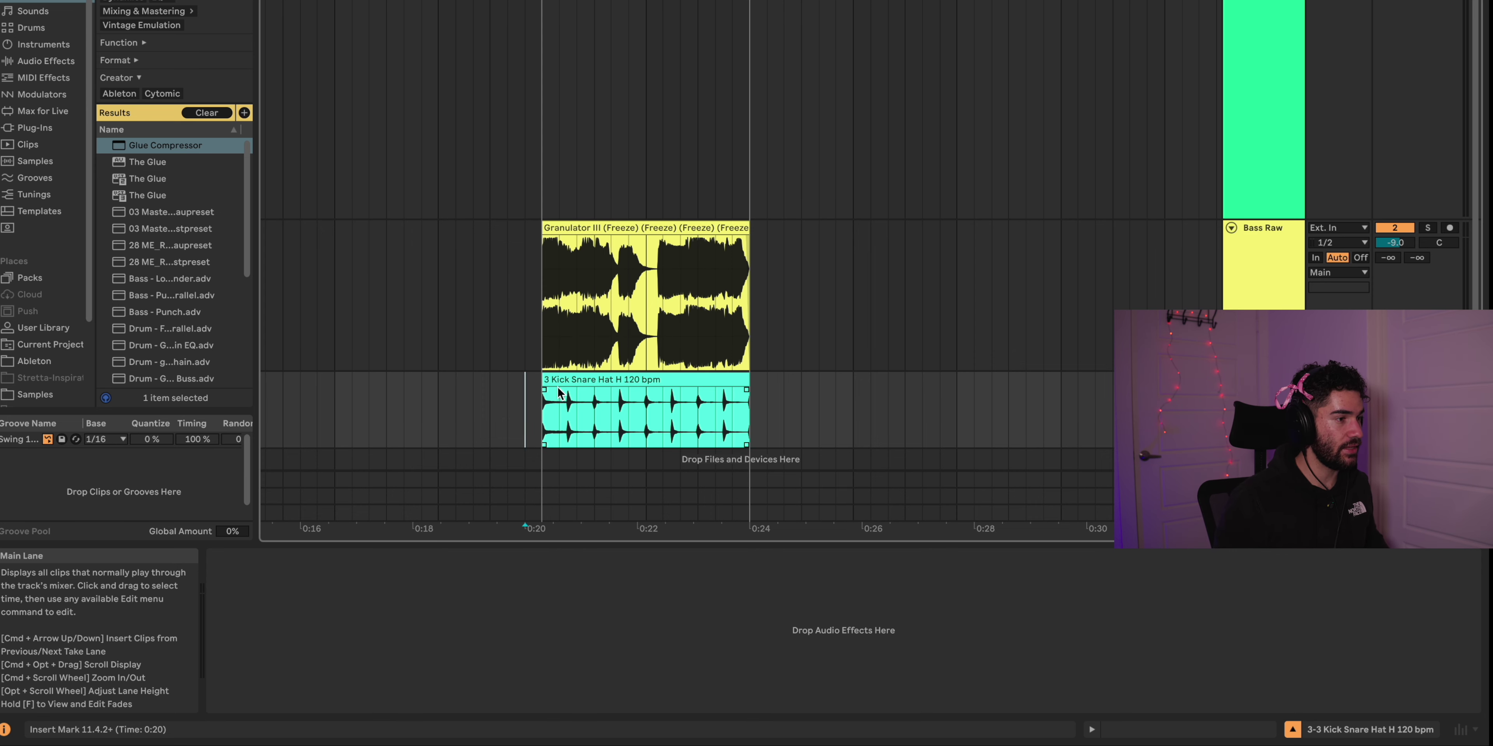
pyautogui.scroll(3, 581, 405)
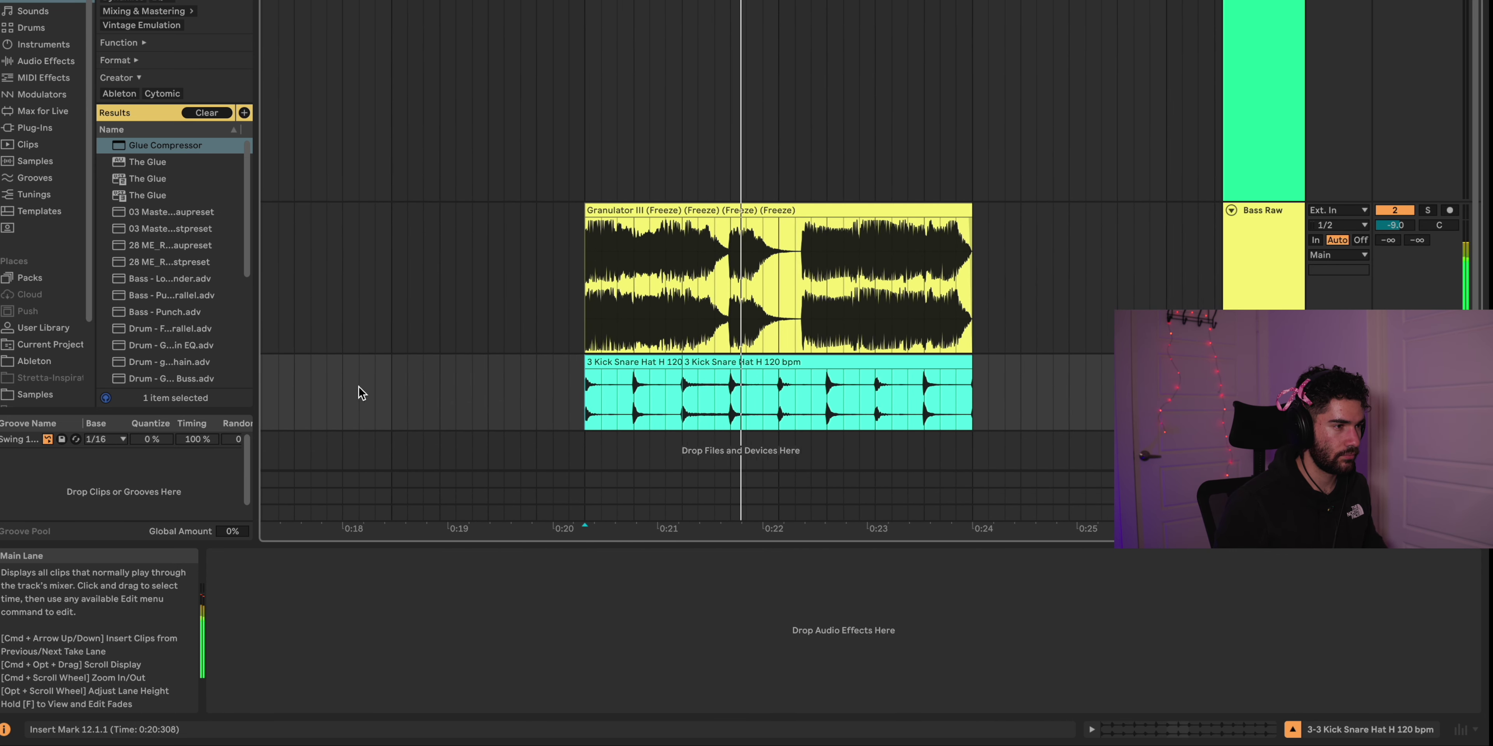